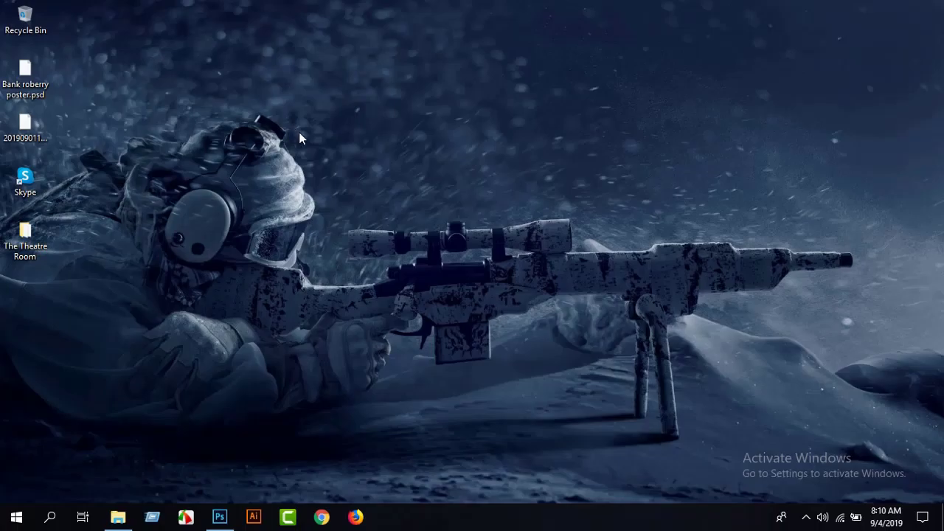
pyautogui.rightClick(400, 122)
pyautogui.click(416, 130)
pyautogui.rightClick(415, 131)
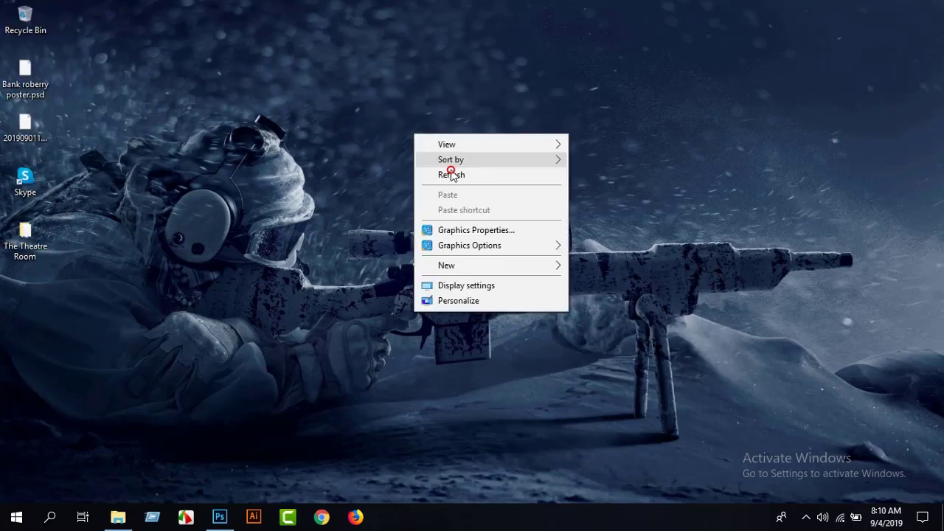
pyautogui.click(443, 172)
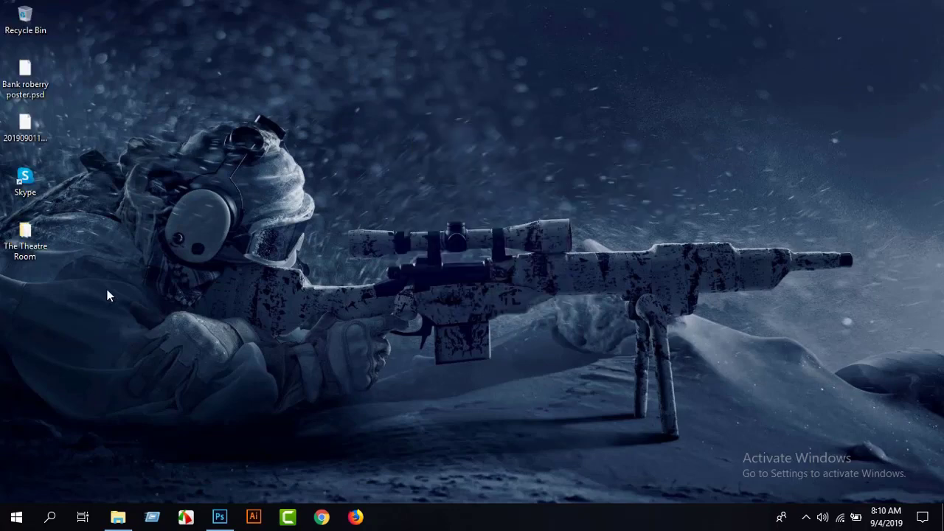
pyautogui.click(219, 517)
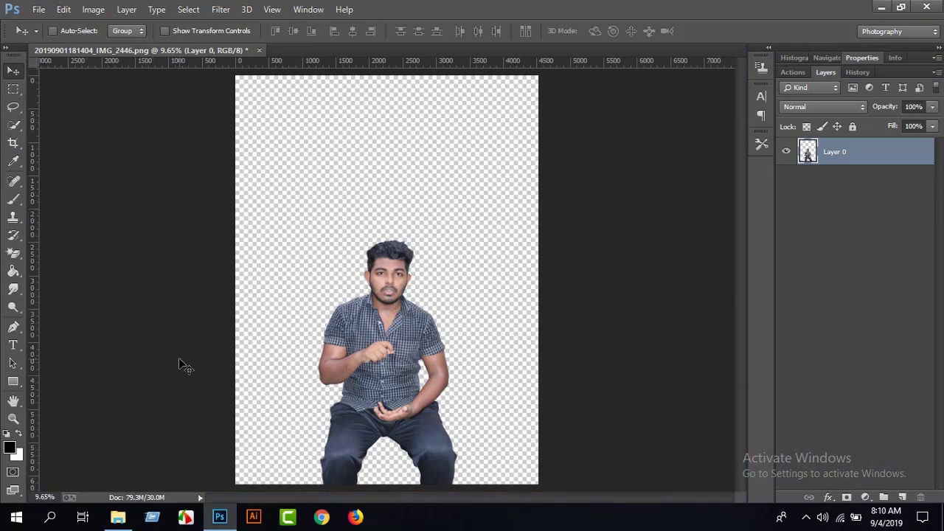
# Step: Drag the DSC cinema-seats image from The Theatre Room folder into Photoshop
pyautogui.click(118, 516)
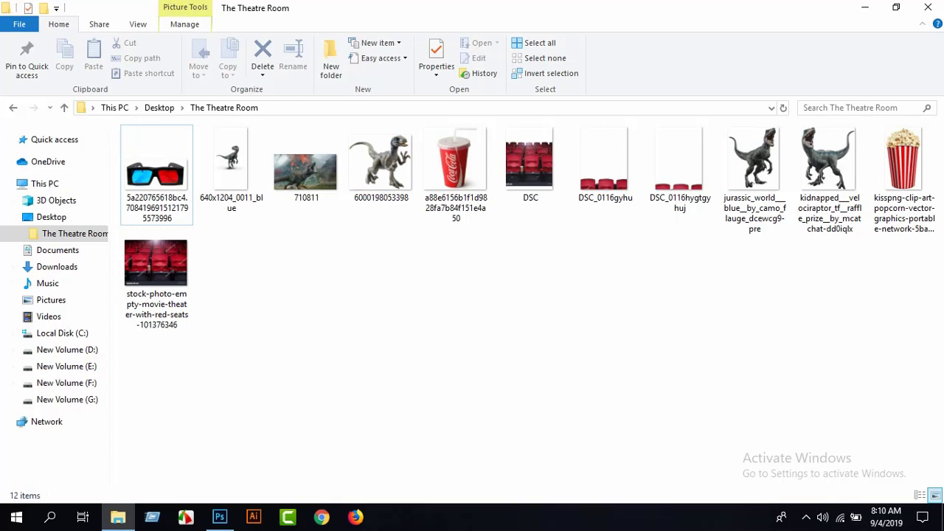
pyautogui.click(528, 163)
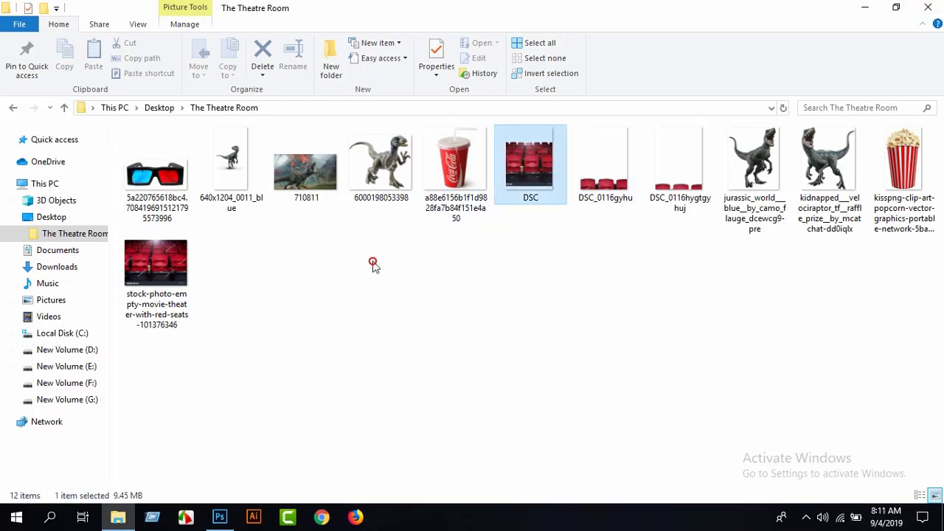
pyautogui.moveTo(372, 265)
pyautogui.mouseDown()
pyautogui.moveTo(422, 83)
pyautogui.moveTo(457, 42)
pyautogui.mouseUp()
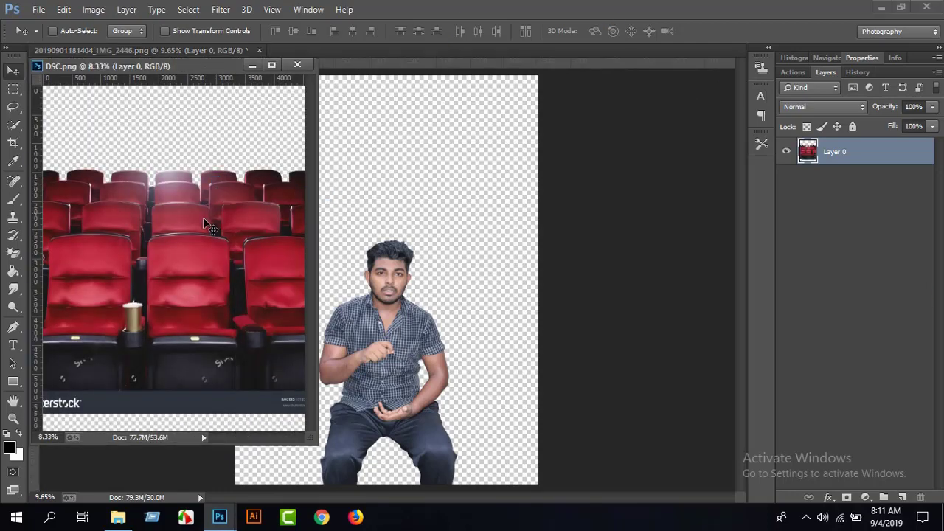
# Step: Copy the DSC cinema seats into the man's document and close DSC.png
pyautogui.moveTo(204, 220); pyautogui.dragTo(384, 237)
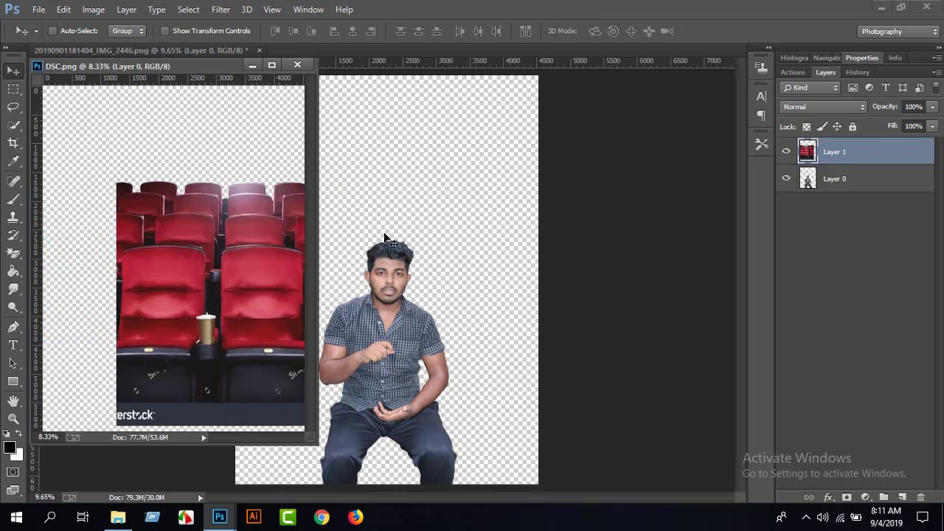
pyautogui.moveTo(307, 64); pyautogui.dragTo(309, 66)
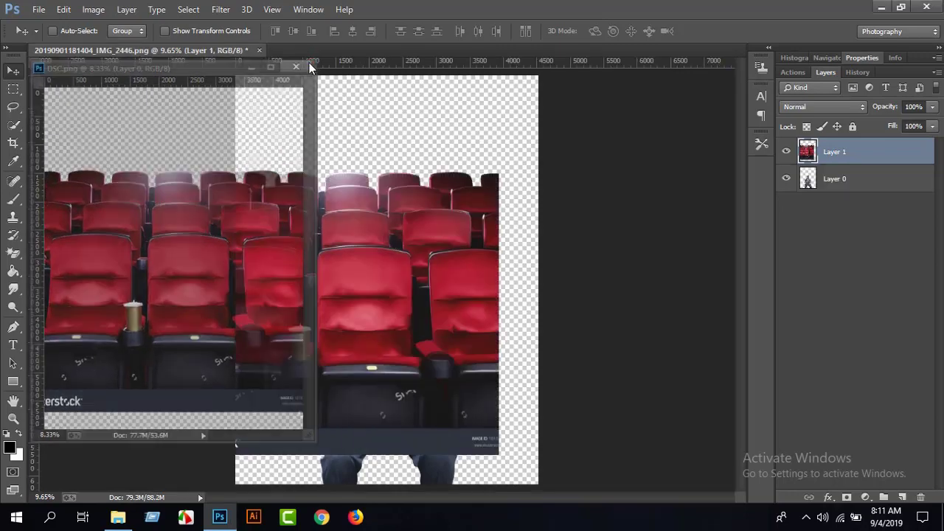
pyautogui.hotkey('ctrl', 'w')
# Step: Put the seats layer beneath the man and reposition both so he sits among them
pyautogui.moveTo(840, 160); pyautogui.dragTo(838, 193)
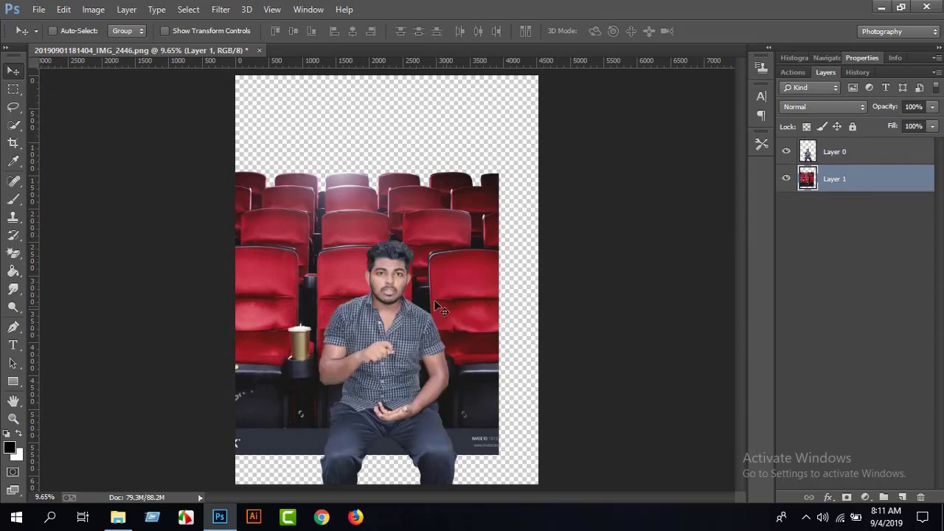
pyautogui.moveTo(435, 301)
pyautogui.mouseDown()
pyautogui.moveTo(484, 285)
pyautogui.moveTo(468, 300)
pyautogui.moveTo(458, 345)
pyautogui.moveTo(468, 367)
pyautogui.mouseUp()
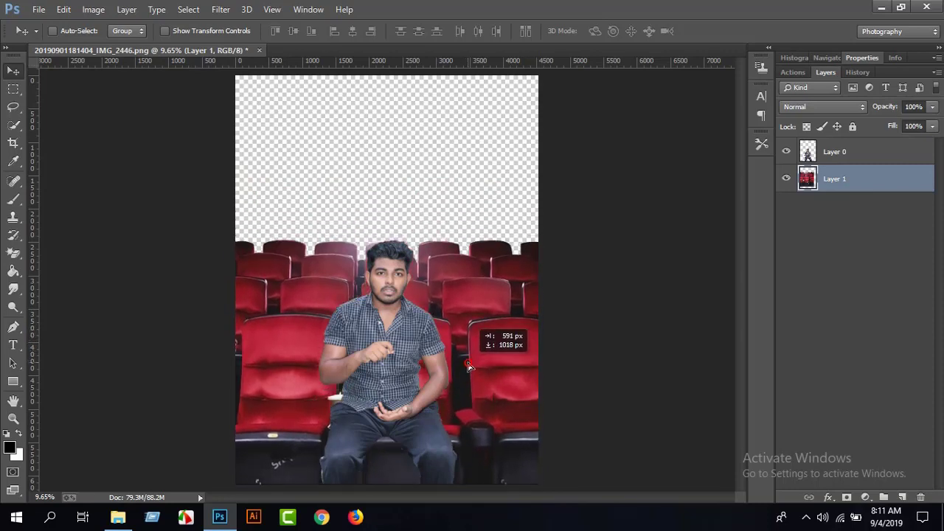
pyautogui.click(805, 155)
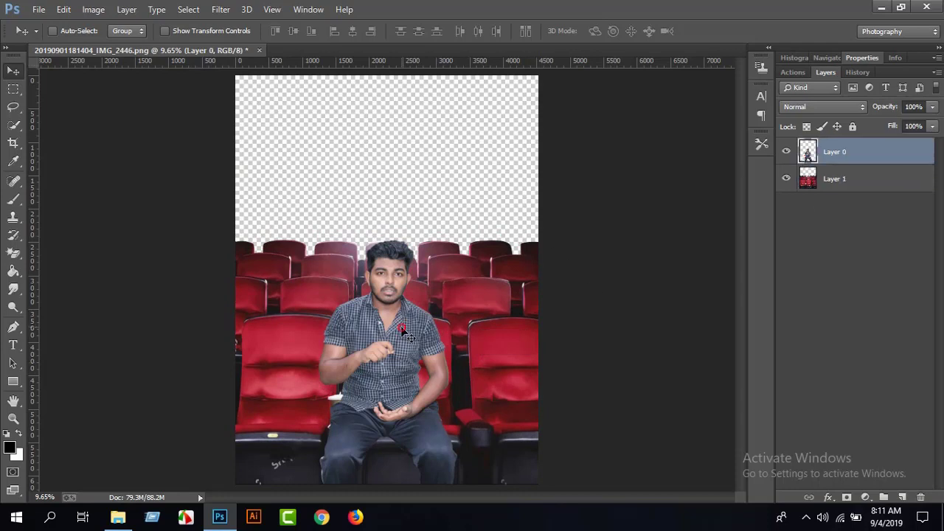
pyautogui.moveTo(403, 331)
pyautogui.mouseDown()
pyautogui.moveTo(420, 254)
pyautogui.moveTo(423, 323)
pyautogui.mouseUp()
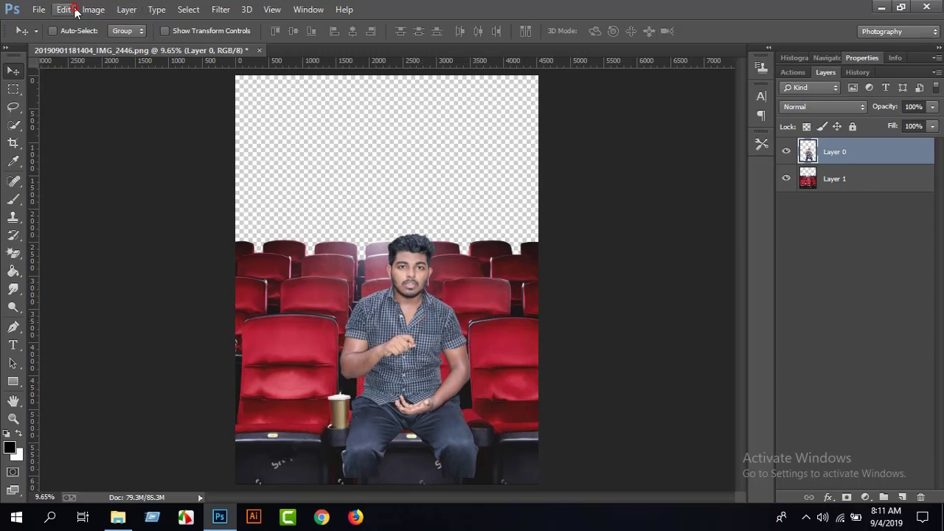
# Step: Free Transform the man down to about 88% by 85% and nudge him into the seat
pyautogui.click(76, 12)
pyautogui.click(222, 259)
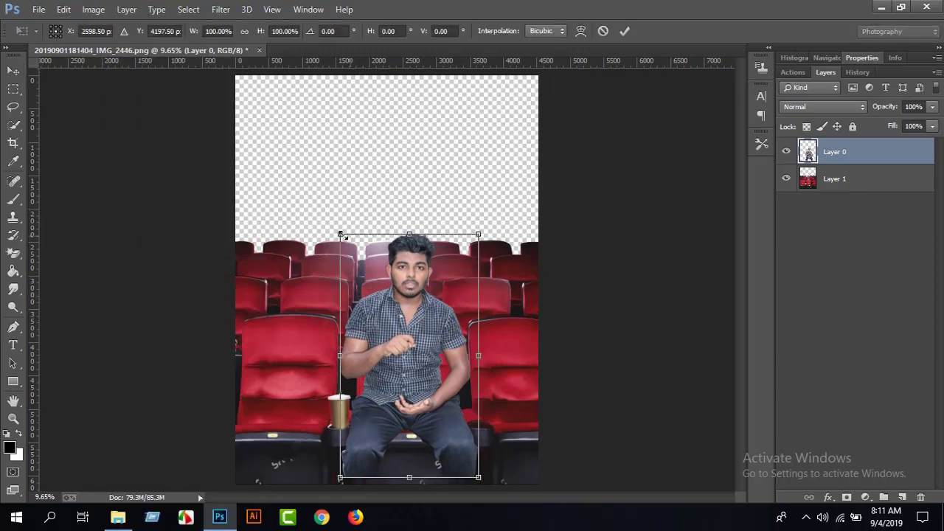
pyautogui.moveTo(337, 234); pyautogui.dragTo(344, 258)
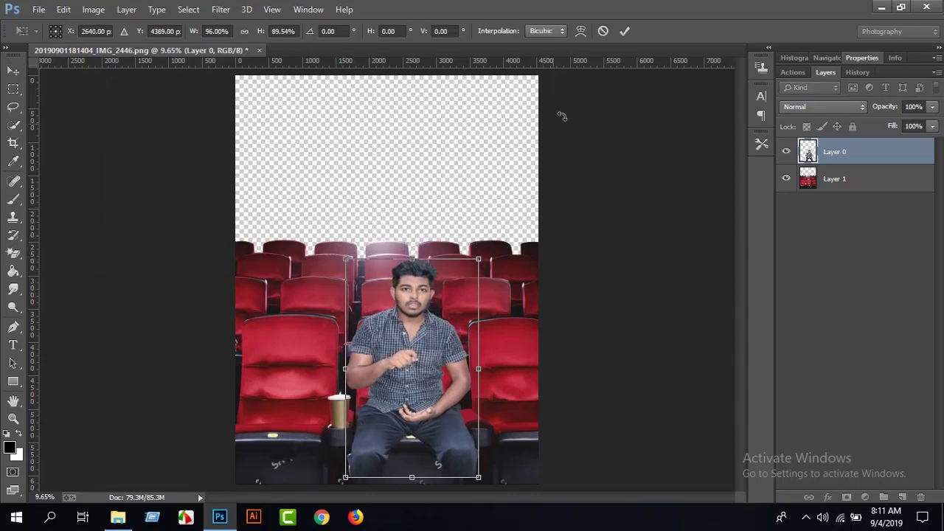
pyautogui.click(602, 31)
pyautogui.click(63, 10)
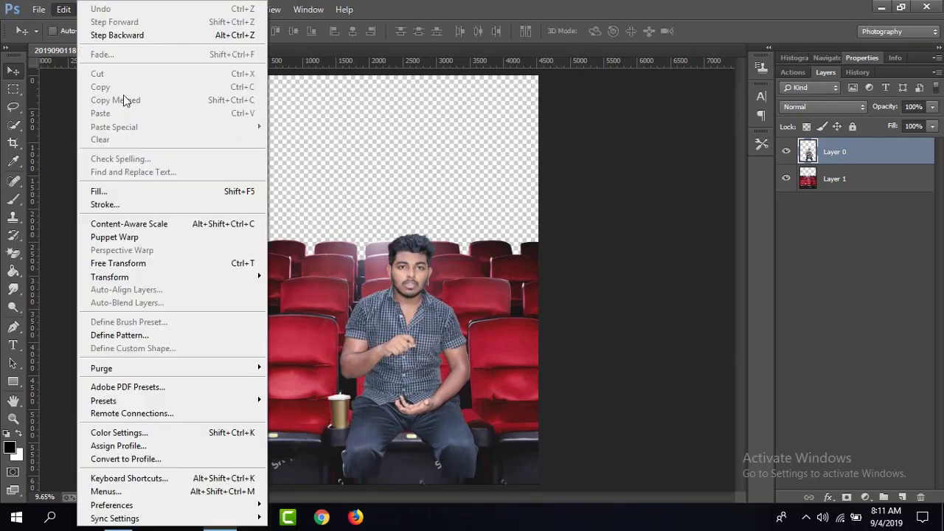
pyautogui.click(188, 263)
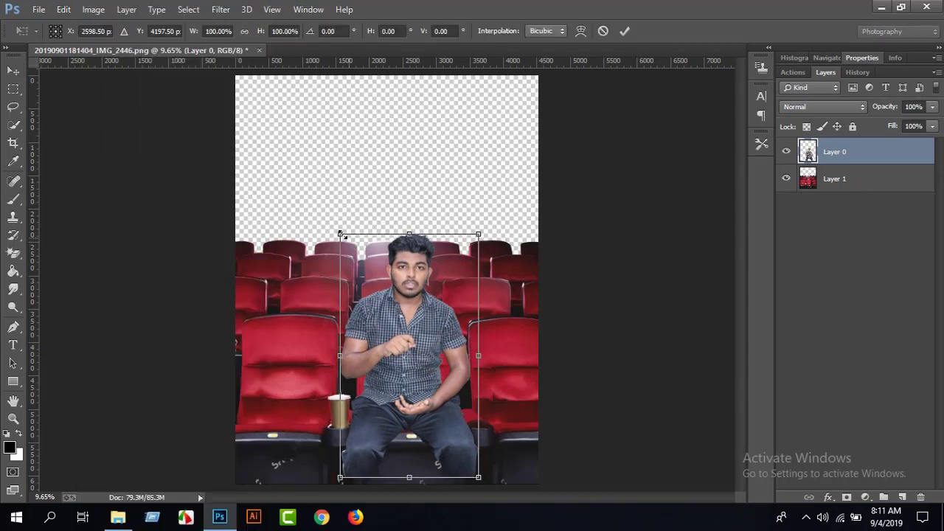
pyautogui.moveTo(340, 236); pyautogui.dragTo(356, 270)
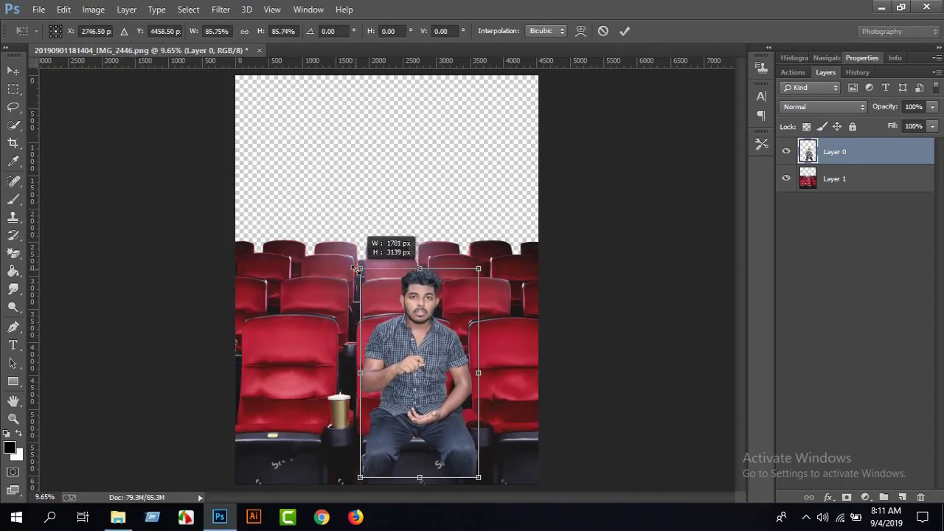
pyautogui.click(624, 31)
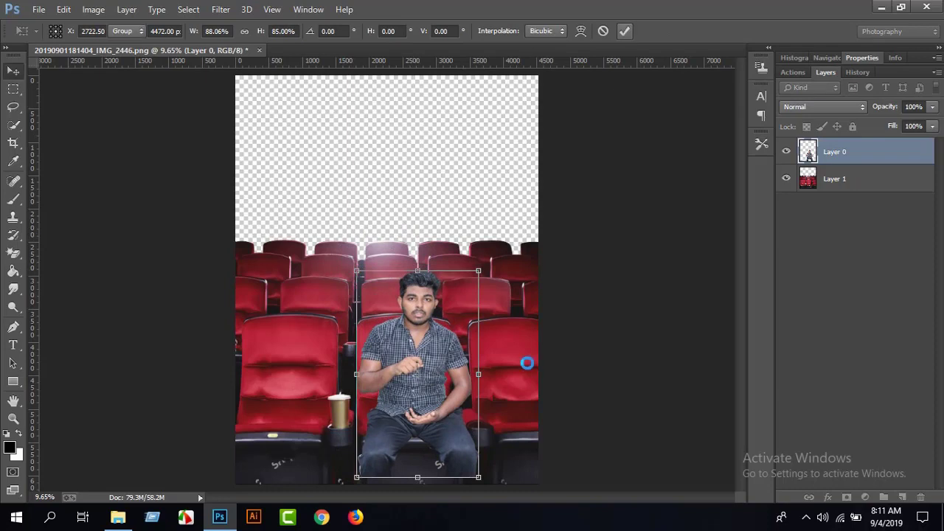
pyautogui.moveTo(416, 433); pyautogui.dragTo(408, 423)
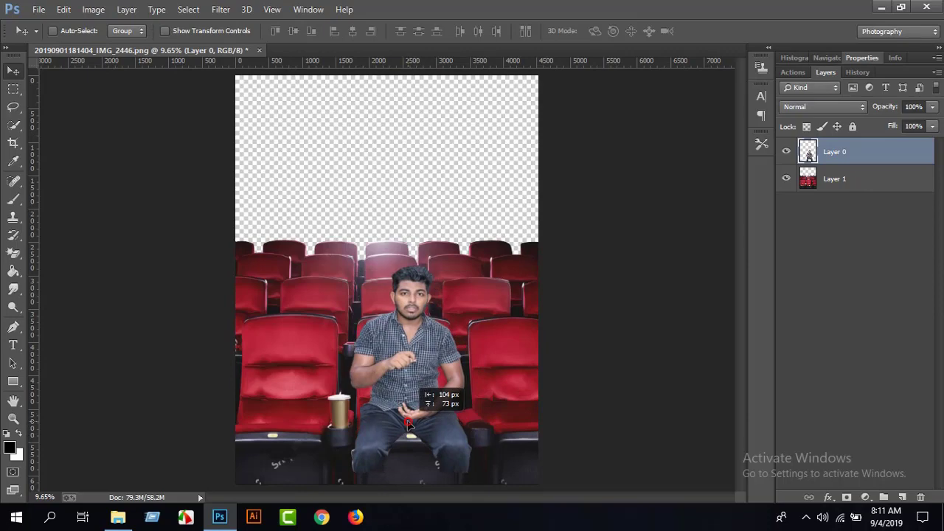
# Step: Bring in the DSC_0116gyhu front-row seats, position them, and shift the man slightly down
pyautogui.click(118, 516)
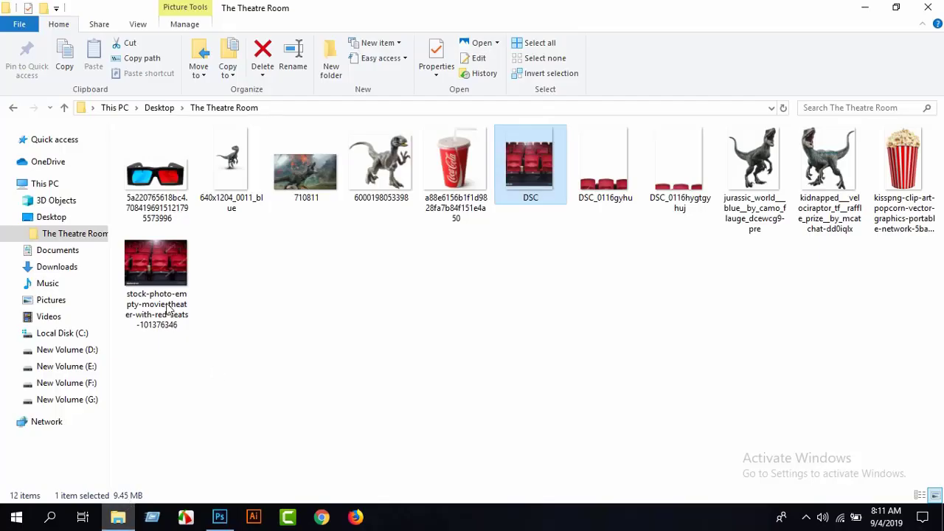
pyautogui.doubleClick(526, 158)
pyautogui.click(298, 66)
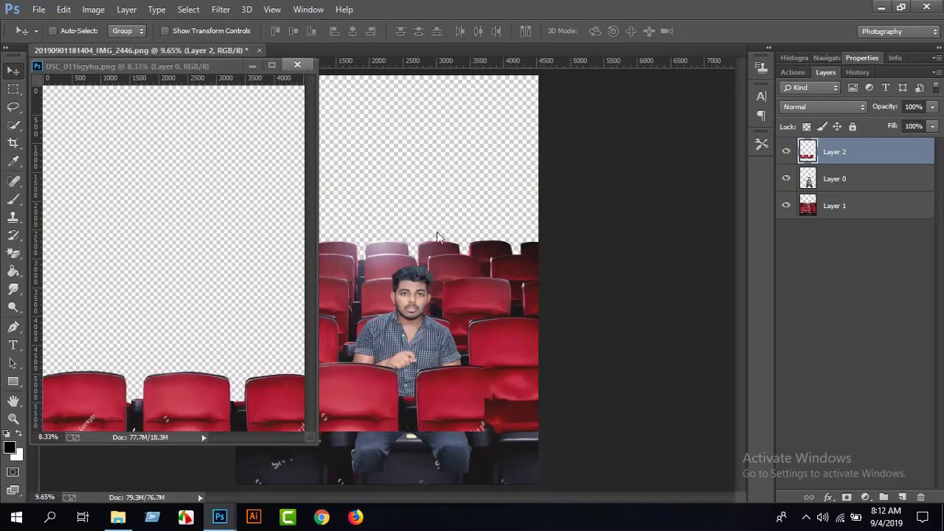
pyautogui.moveTo(425, 422)
pyautogui.mouseDown()
pyautogui.moveTo(425, 431)
pyautogui.moveTo(487, 463)
pyautogui.mouseUp()
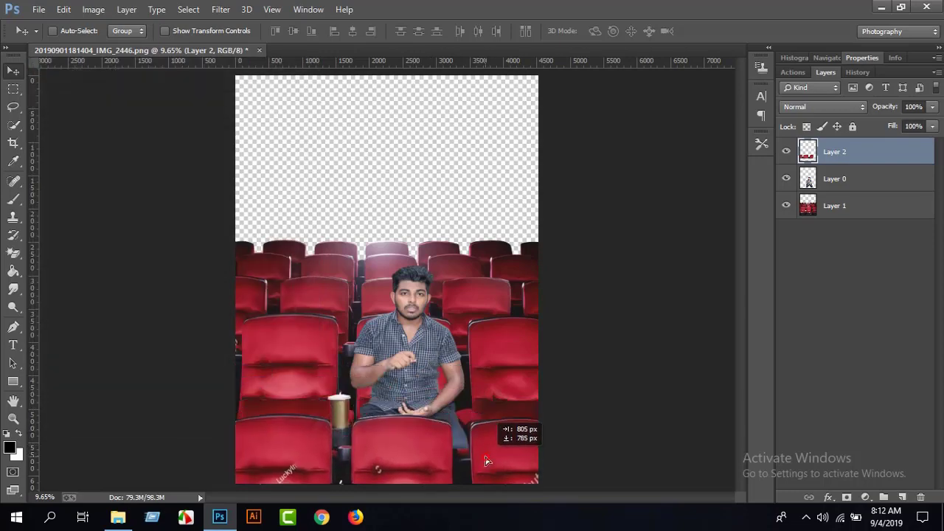
pyautogui.click(474, 440)
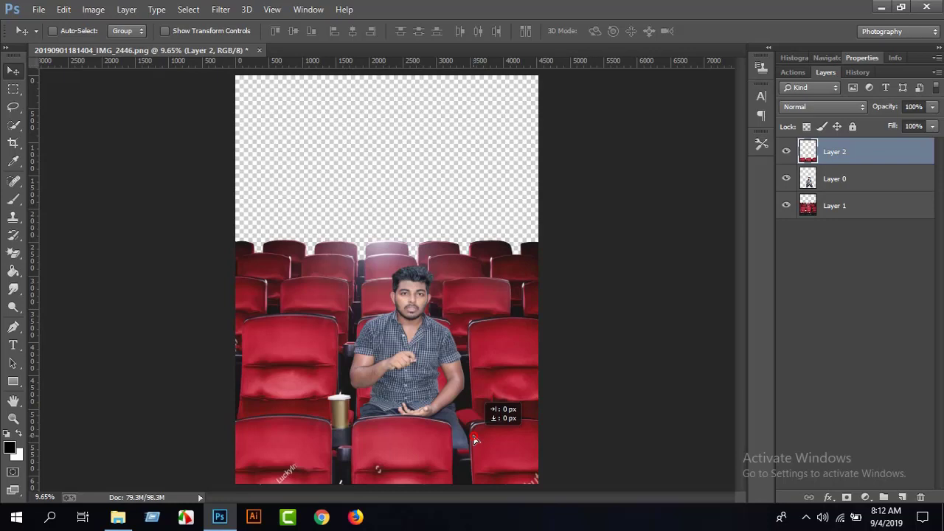
pyautogui.moveTo(474, 440); pyautogui.dragTo(474, 424)
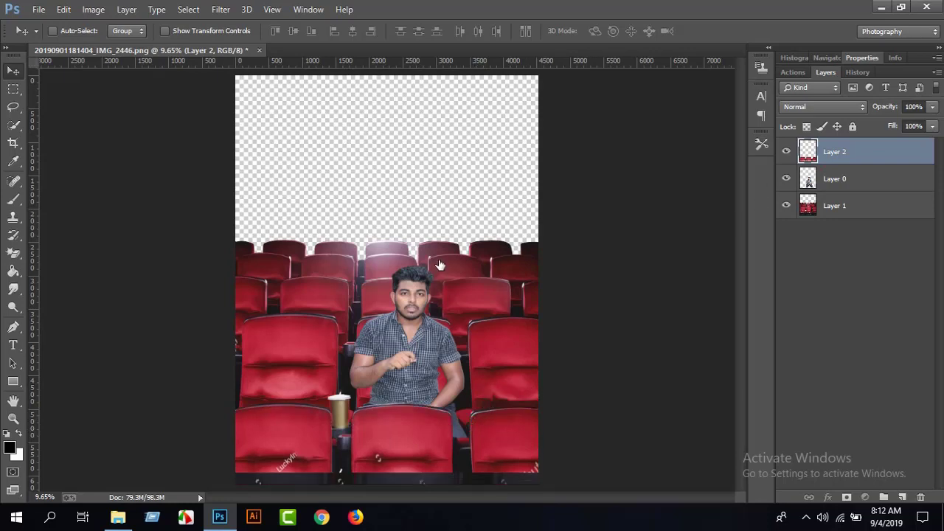
pyautogui.keyDown('ctrl'); pyautogui.click(393, 353); pyautogui.keyUp('ctrl')
pyautogui.moveTo(393, 353)
pyautogui.mouseDown()
pyautogui.moveTo(391, 365)
pyautogui.moveTo(385, 352)
pyautogui.mouseUp()
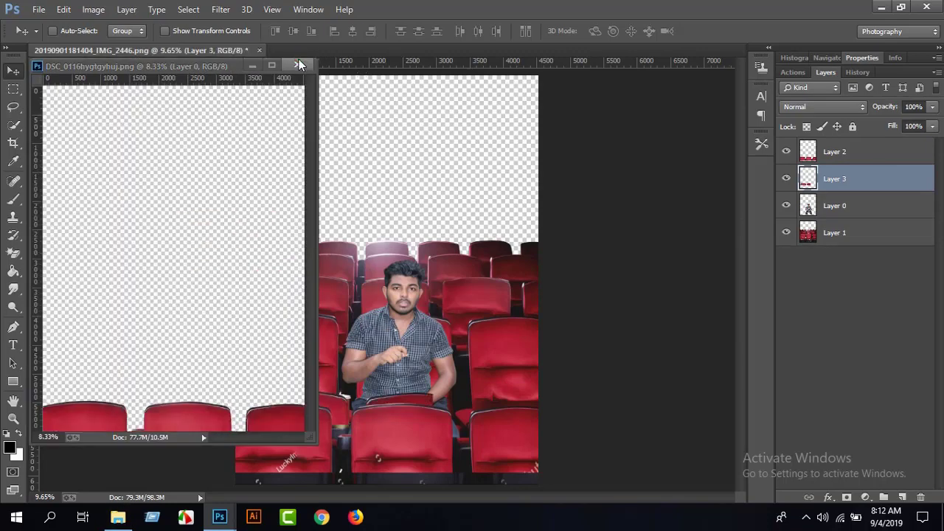
# Step: Stack the second front-row seats layer on top, moved down and right over his lap
pyautogui.click(299, 64)
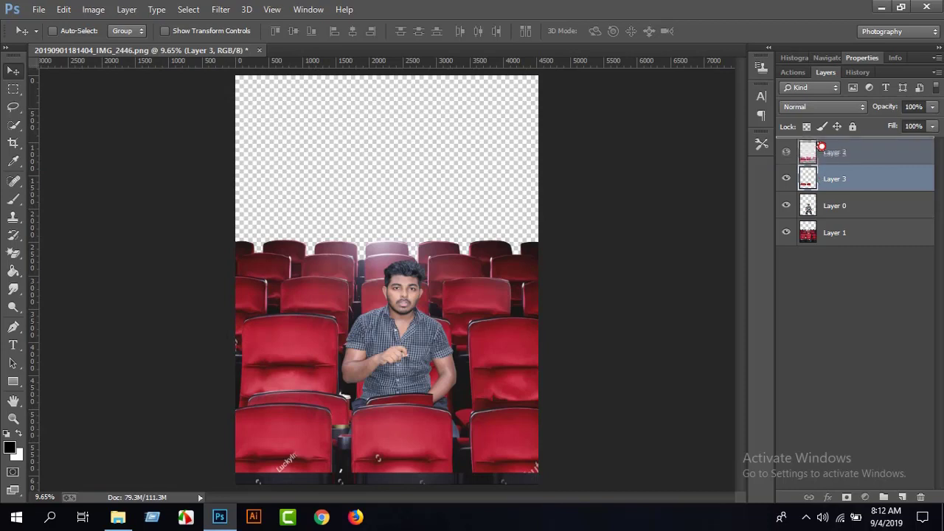
pyautogui.moveTo(822, 180); pyautogui.dragTo(822, 148)
pyautogui.moveTo(489, 388); pyautogui.dragTo(581, 449)
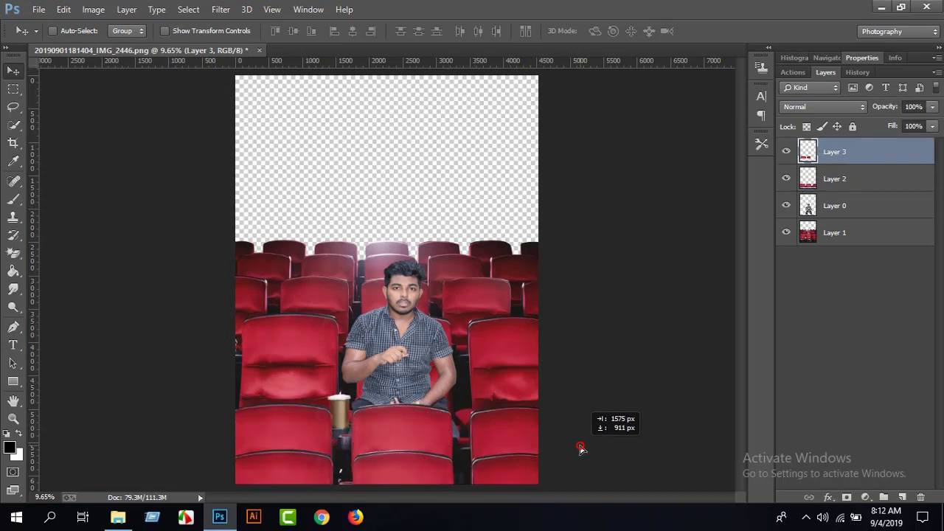
pyautogui.moveTo(580, 448); pyautogui.dragTo(579, 447)
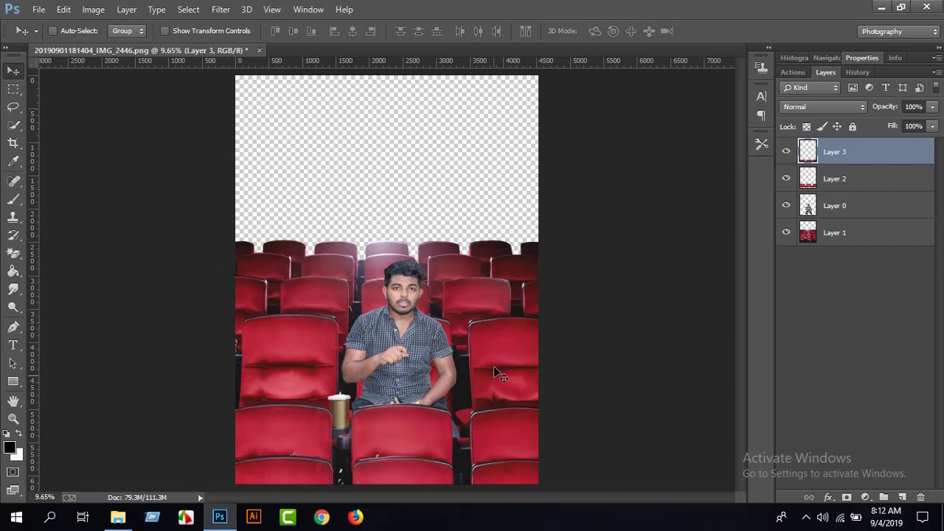
pyautogui.click(808, 208)
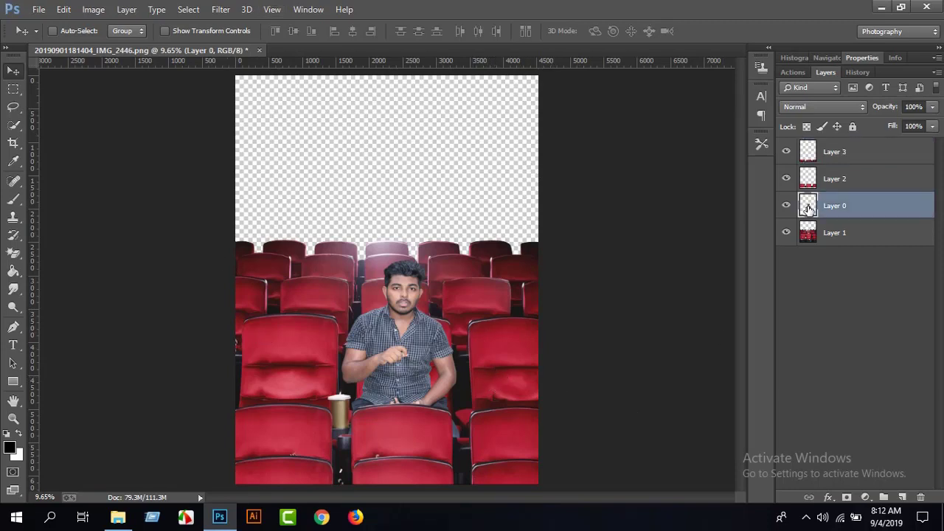
# Step: Load the man's outline, add a new layer above him, and set the brush to 15% opacity
pyautogui.keyDown('ctrl'); pyautogui.click(808, 206); pyautogui.keyUp('ctrl')
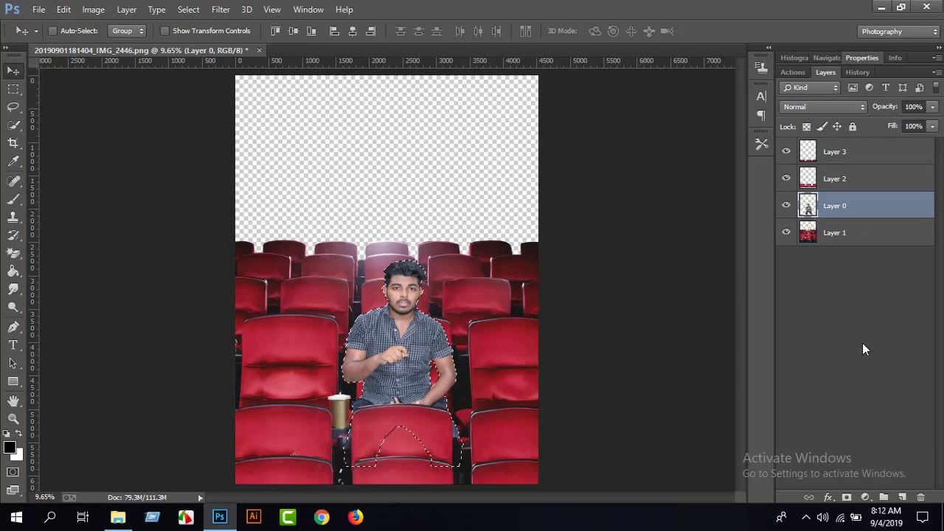
pyautogui.click(901, 496)
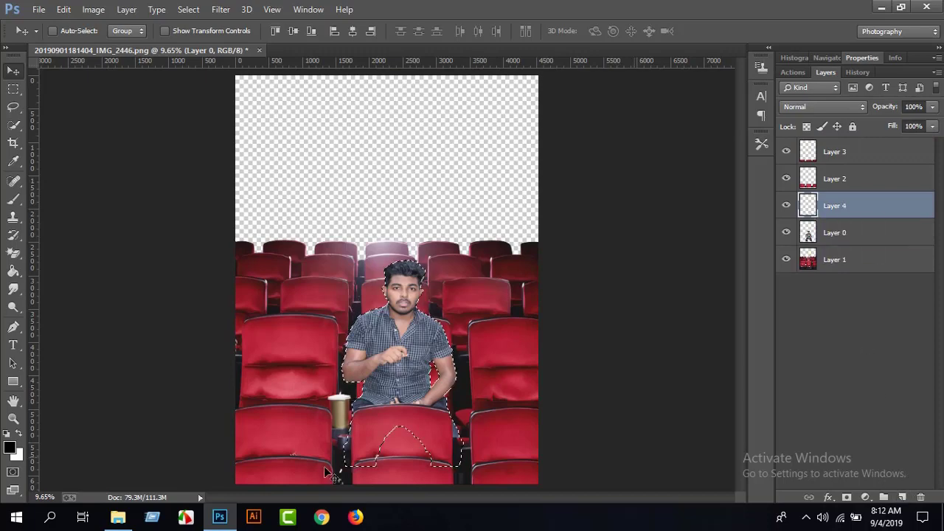
pyautogui.click(13, 418)
pyautogui.click(451, 458)
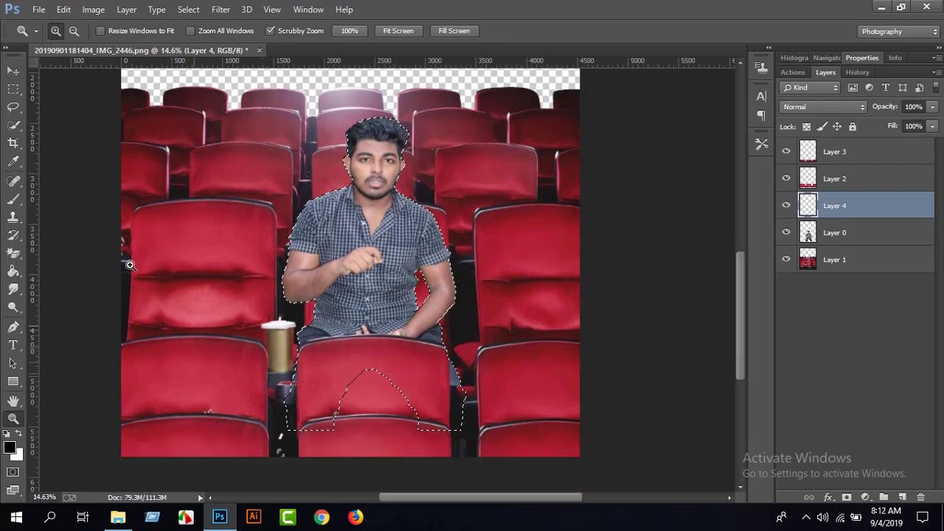
pyautogui.click(13, 198)
pyautogui.rightClick(483, 225)
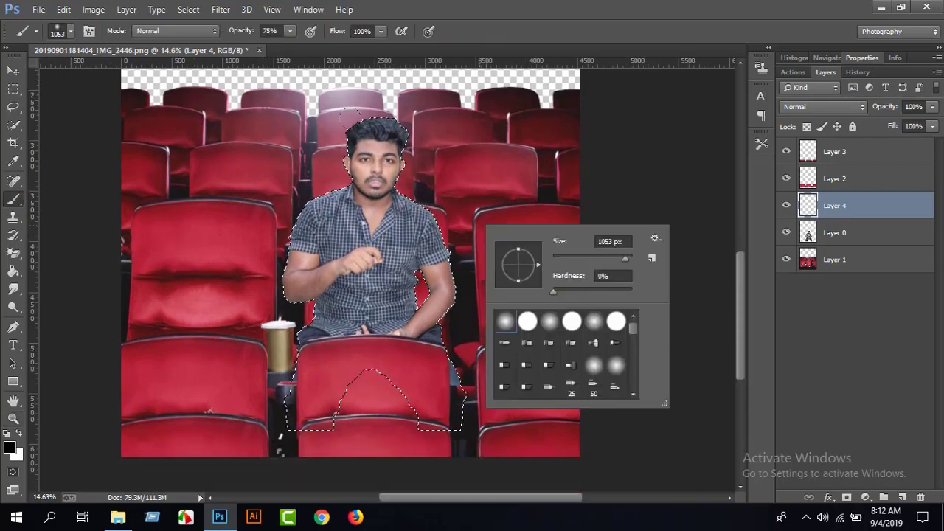
pyautogui.moveTo(243, 31); pyautogui.dragTo(208, 46)
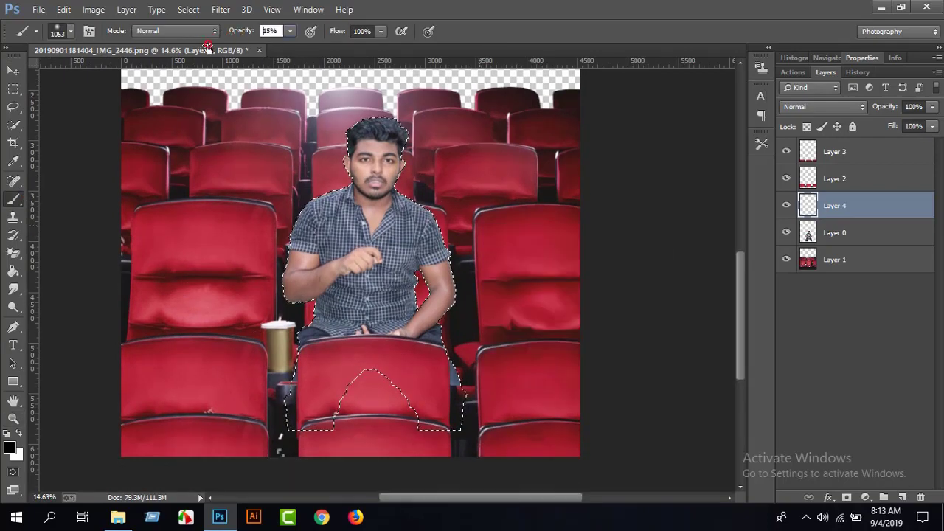
pyautogui.write('21')
pyautogui.press('Return')
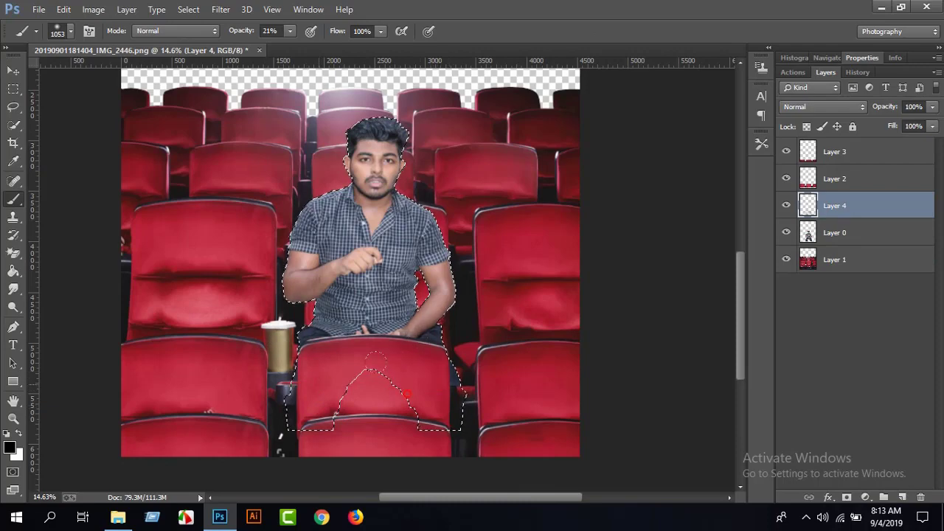
# Step: Deselect the man's outline and zoom in on the seats around his lap
pyautogui.click(13, 124)
pyautogui.rightClick(262, 171)
pyautogui.click(264, 174)
pyautogui.click(14, 418)
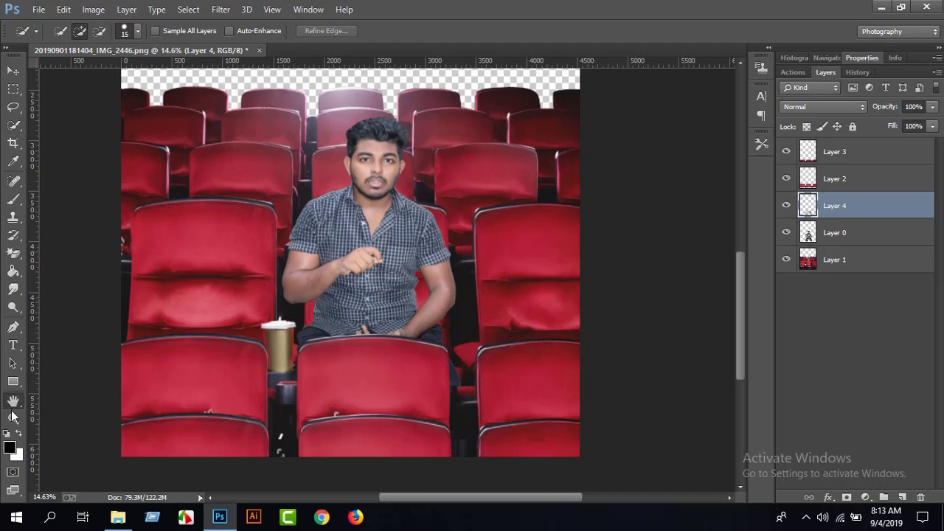
pyautogui.moveTo(457, 384); pyautogui.dragTo(487, 384)
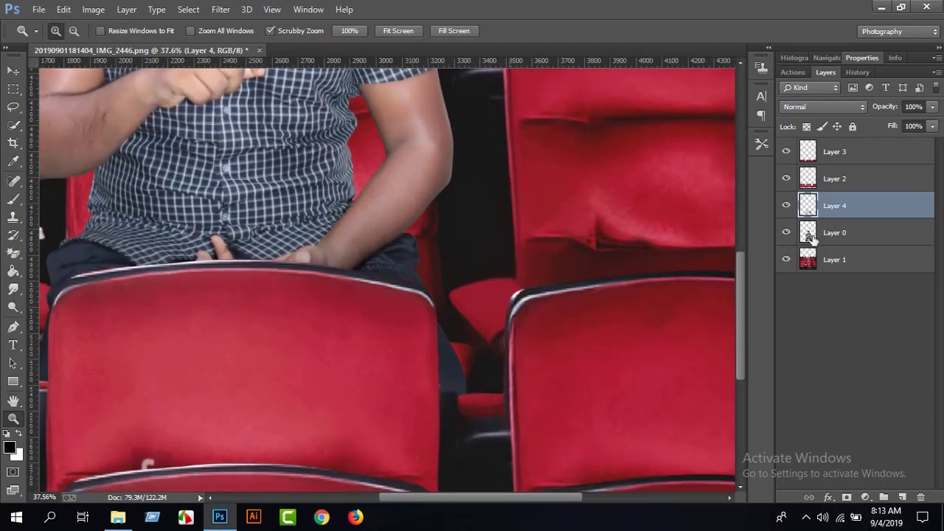
# Step: Merge the man and the new layer into Layer 4, add a layer mask, and reload his outline
pyautogui.keyDown('shift'); pyautogui.click(815, 234); pyautogui.keyUp('shift')
pyautogui.rightClick(833, 232)
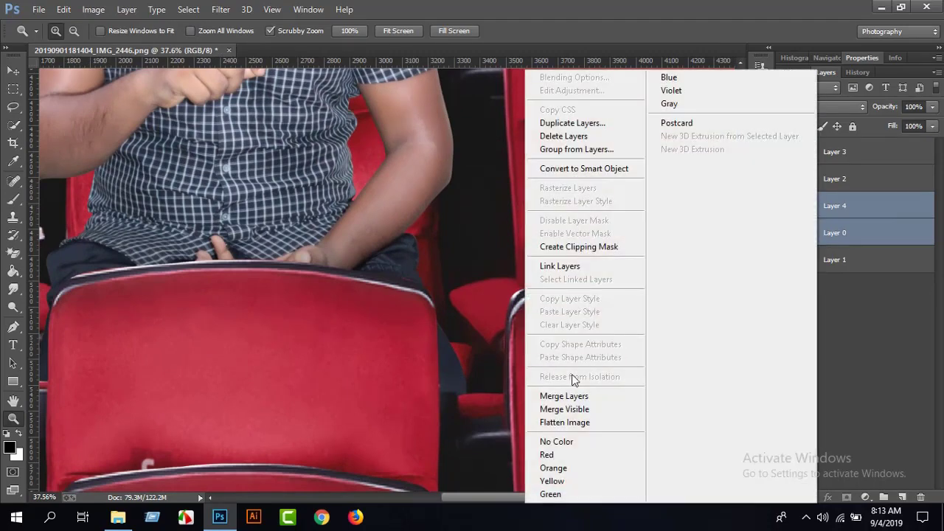
pyautogui.click(569, 393)
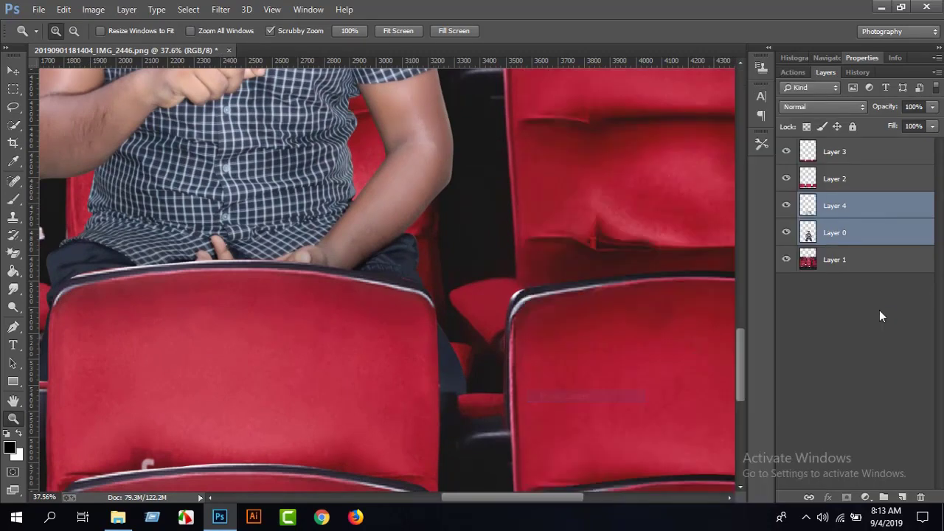
pyautogui.click(846, 497)
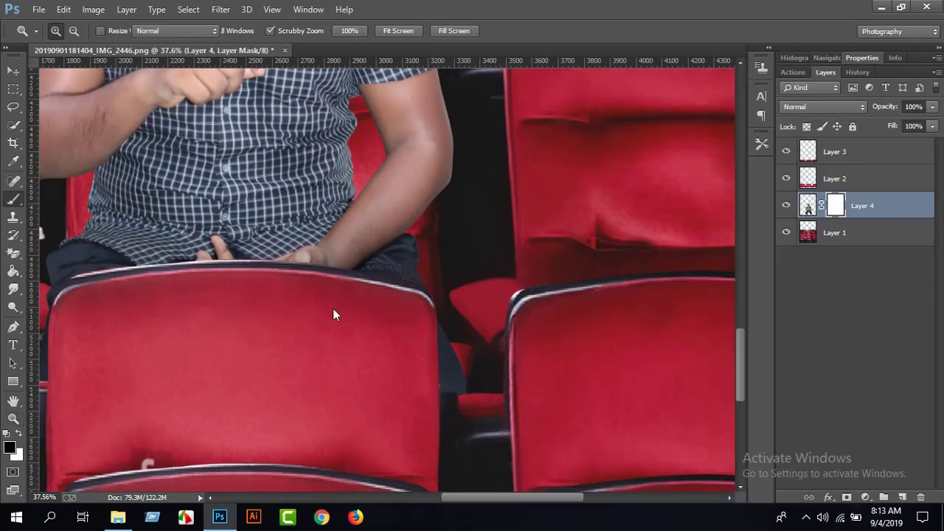
pyautogui.click(809, 208)
pyautogui.keyDown('ctrl'); pyautogui.click(808, 208); pyautogui.keyUp('ctrl')
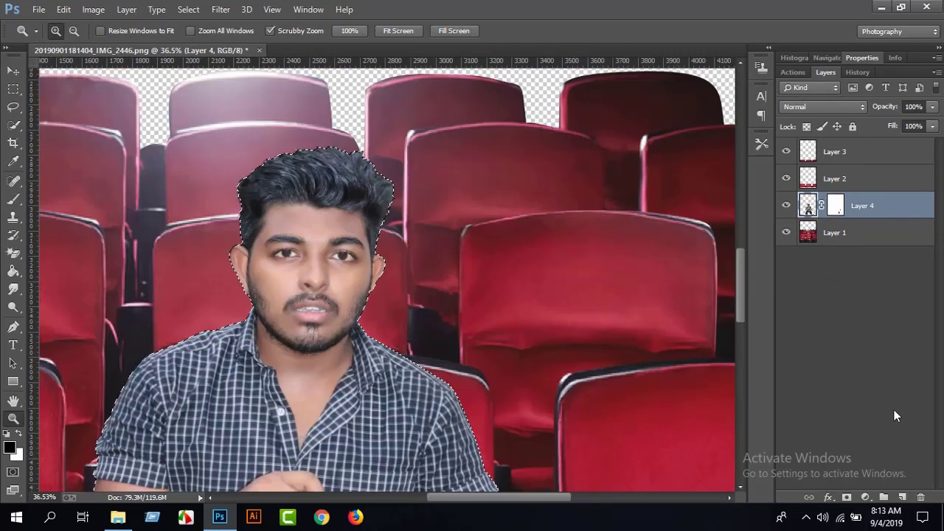
# Step: Add Layer 5 above Layer 4 and make white the foreground colour
pyautogui.click(902, 497)
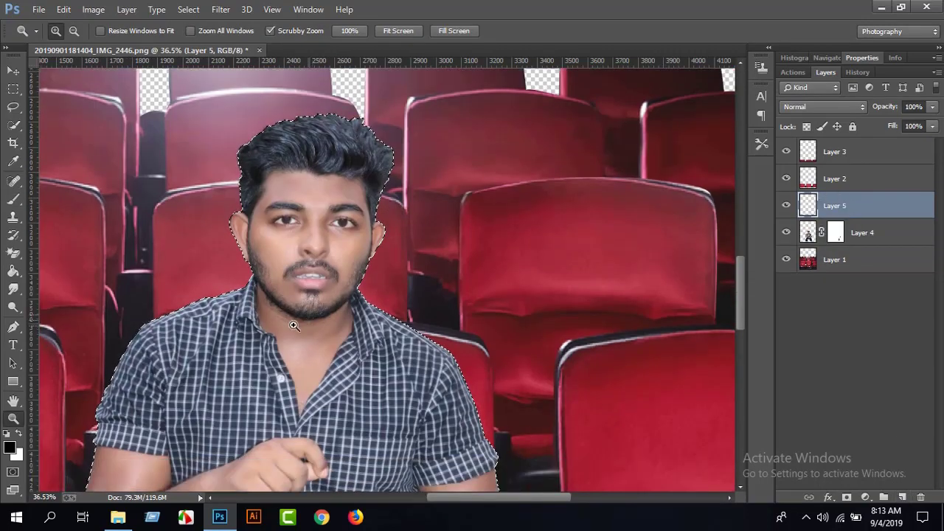
pyautogui.scroll(-2, 562, 290)
pyautogui.scroll(-2, 539, 258)
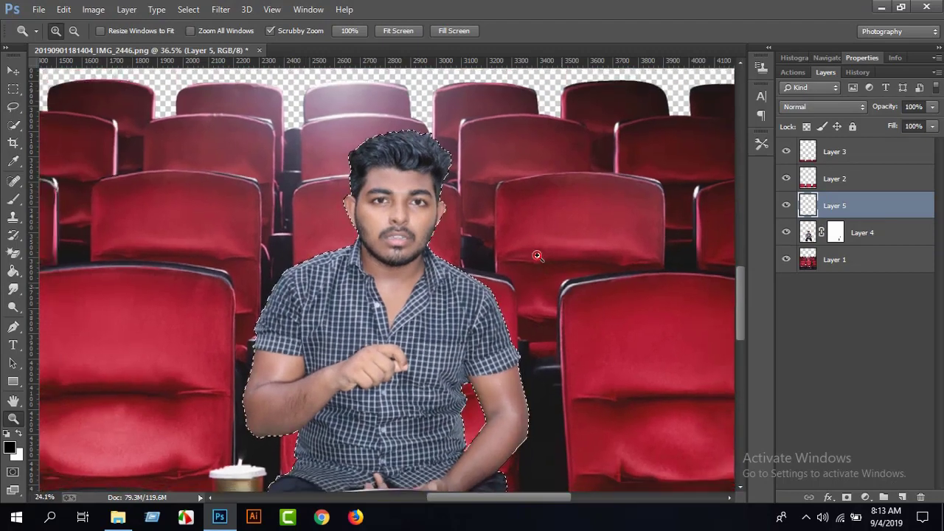
pyautogui.scroll(-1, 539, 254)
pyautogui.scroll(-3, 50, 157)
pyautogui.press('x')
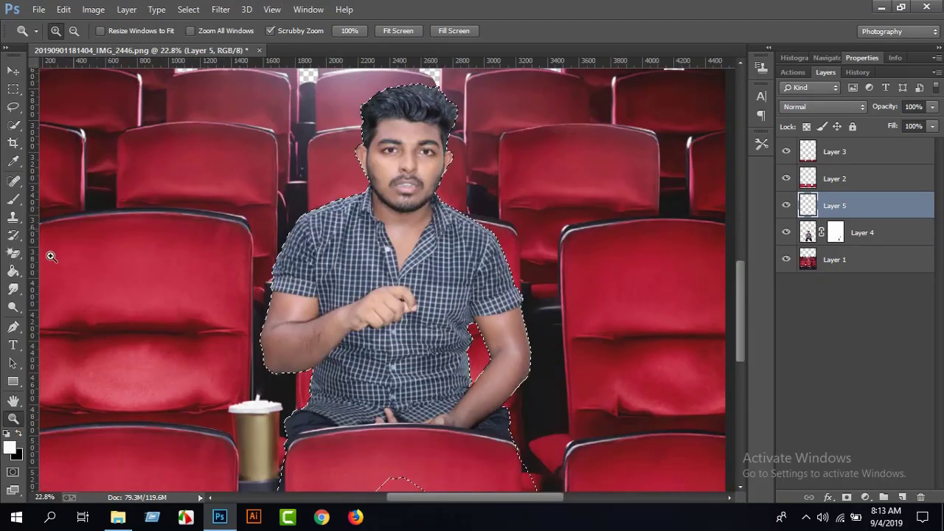
pyautogui.scroll(1, 51, 254)
# Step: Set a fully soft 489 px brush at 20% opacity, then bring up the lasso selection menu
pyautogui.click(14, 199)
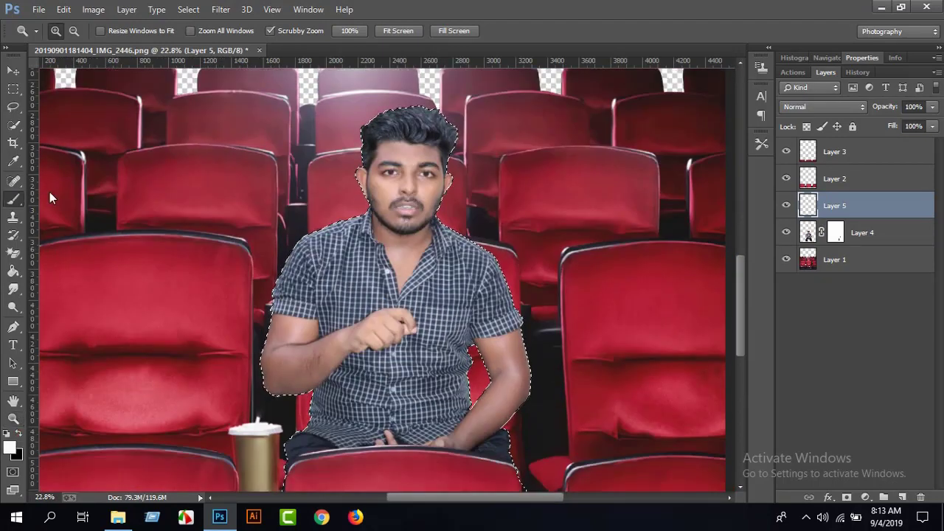
pyautogui.rightClick(545, 213)
pyautogui.click(572, 308)
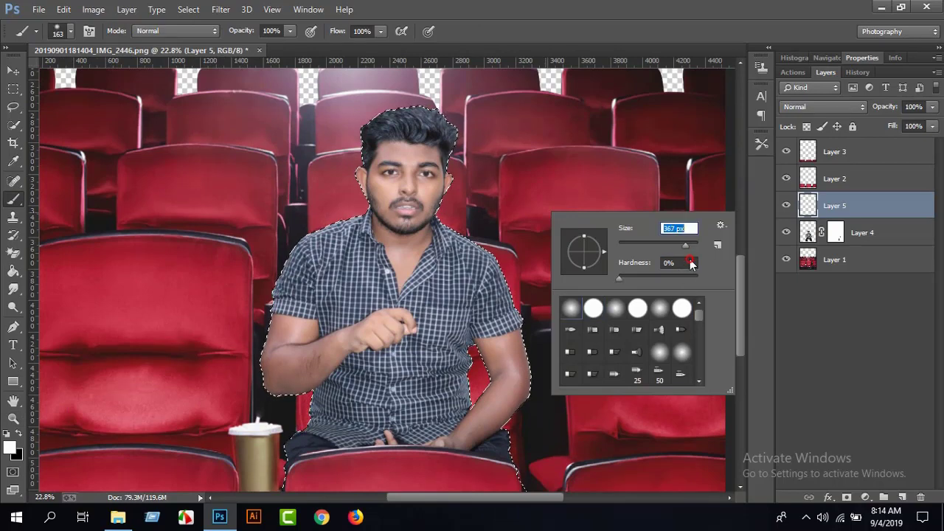
pyautogui.moveTo(690, 263); pyautogui.dragTo(695, 264)
pyautogui.moveTo(236, 31); pyautogui.dragTo(168, 50)
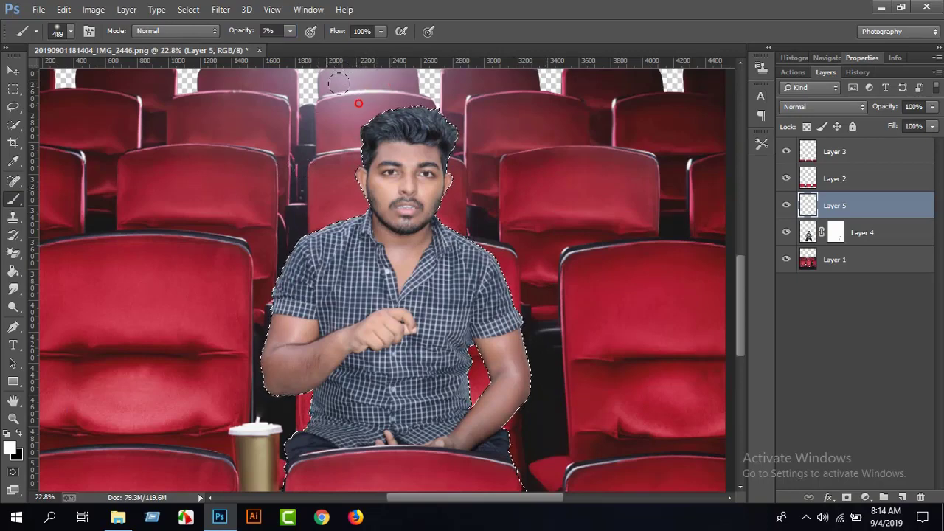
pyautogui.moveTo(238, 34); pyautogui.dragTo(252, 36)
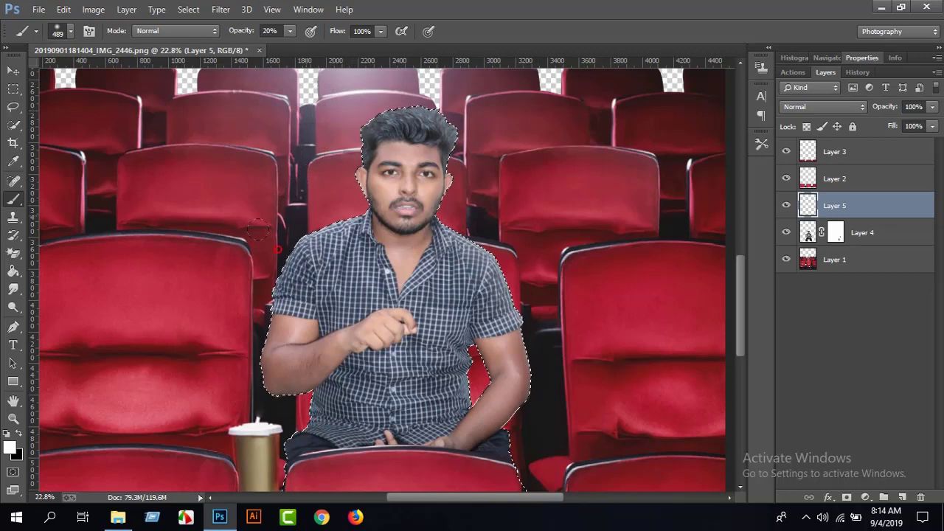
pyautogui.click(13, 106)
pyautogui.rightClick(155, 110)
# Step: Deselect the man, restore black as the foreground colour, and show Layer 5 again
pyautogui.click(189, 120)
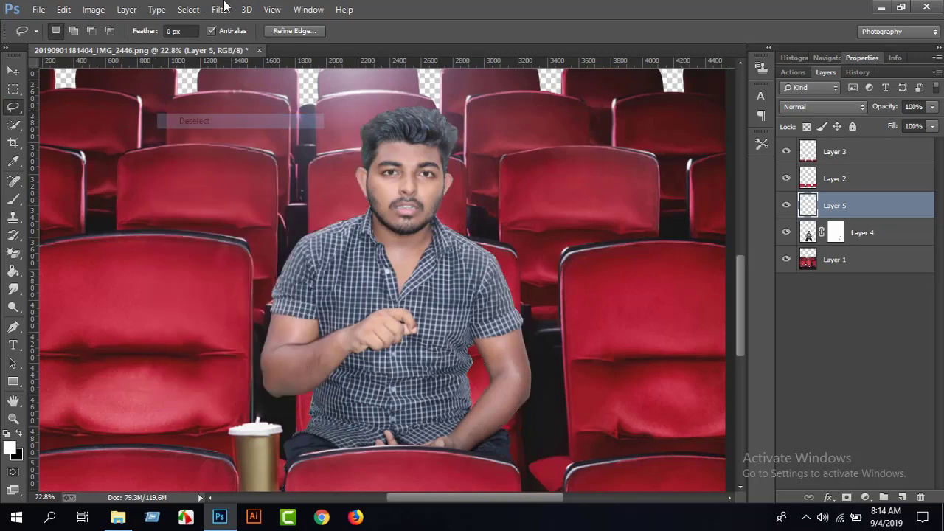
pyautogui.click(11, 418)
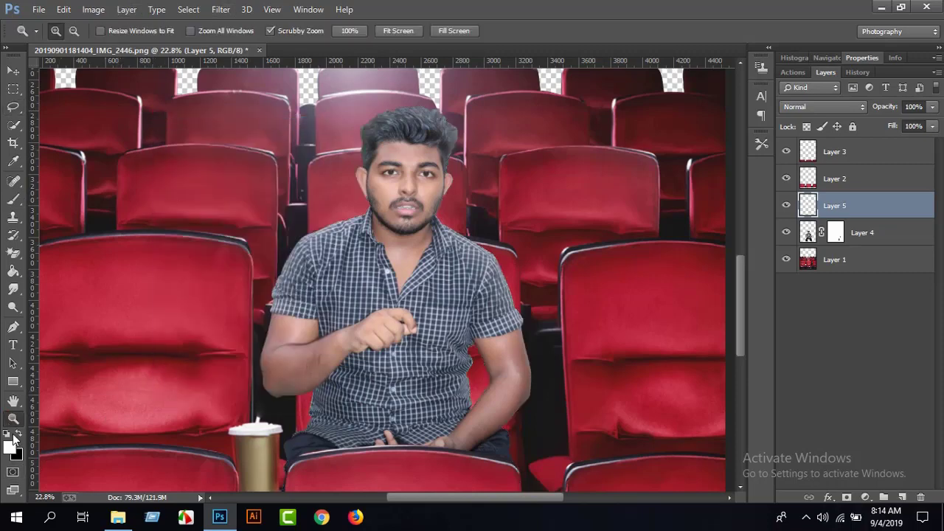
pyautogui.click(8, 434)
pyautogui.scroll(-2, 267, 202)
pyautogui.scroll(-2, 270, 198)
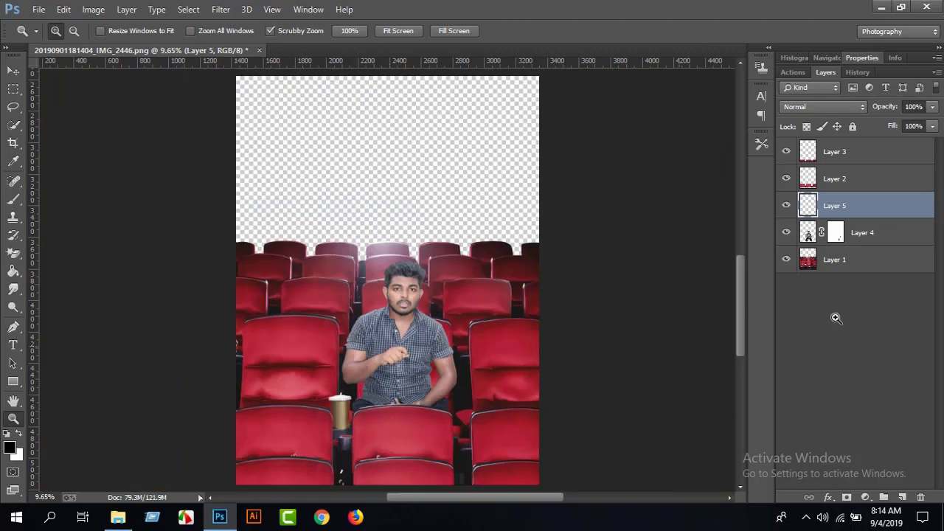
pyautogui.click(786, 206)
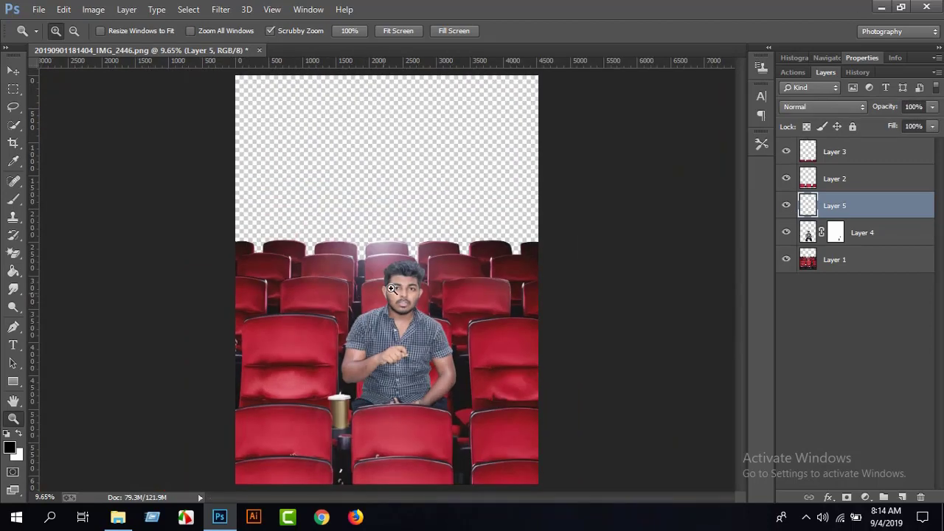
# Step: Mask Layer 5's haze away along the hair edge using a 73 px brush at 51% opacity
pyautogui.moveTo(391, 288); pyautogui.dragTo(584, 364)
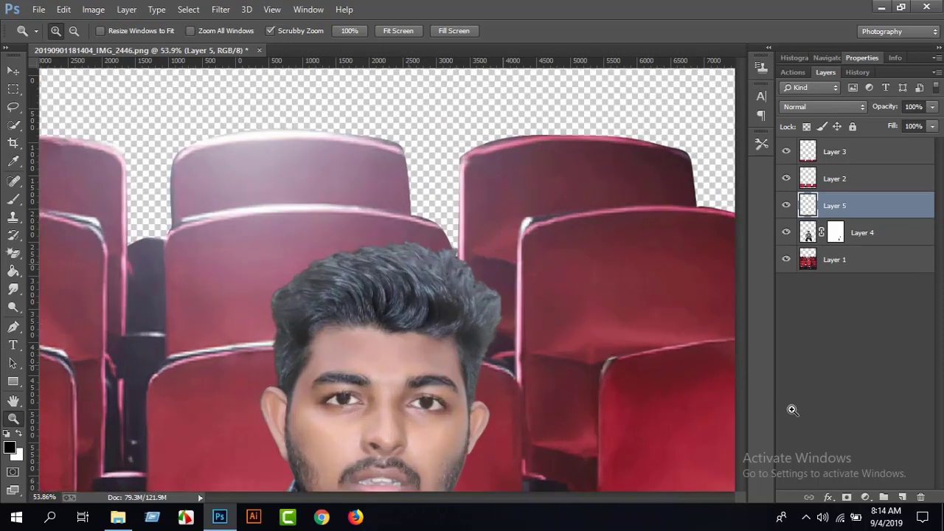
pyautogui.click(846, 496)
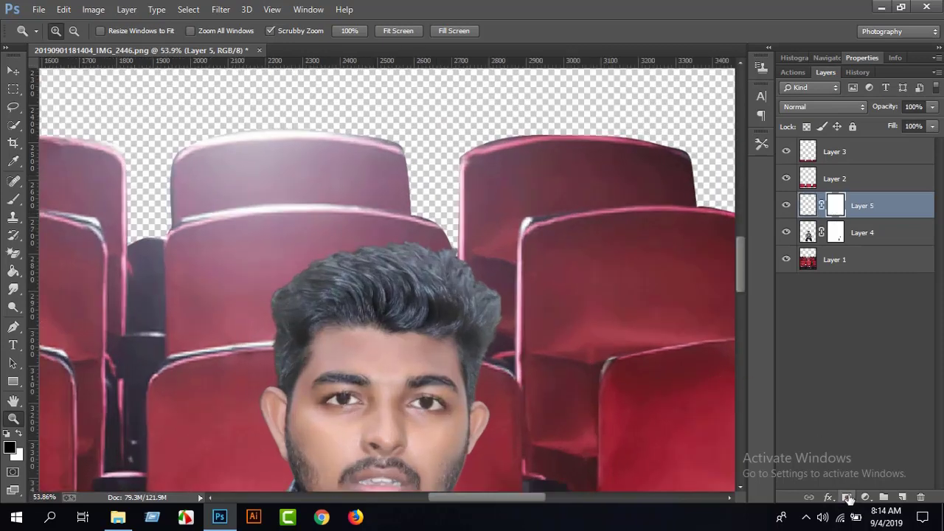
pyautogui.scroll(-1, 12, 209)
pyautogui.click(14, 199)
pyautogui.rightClick(446, 299)
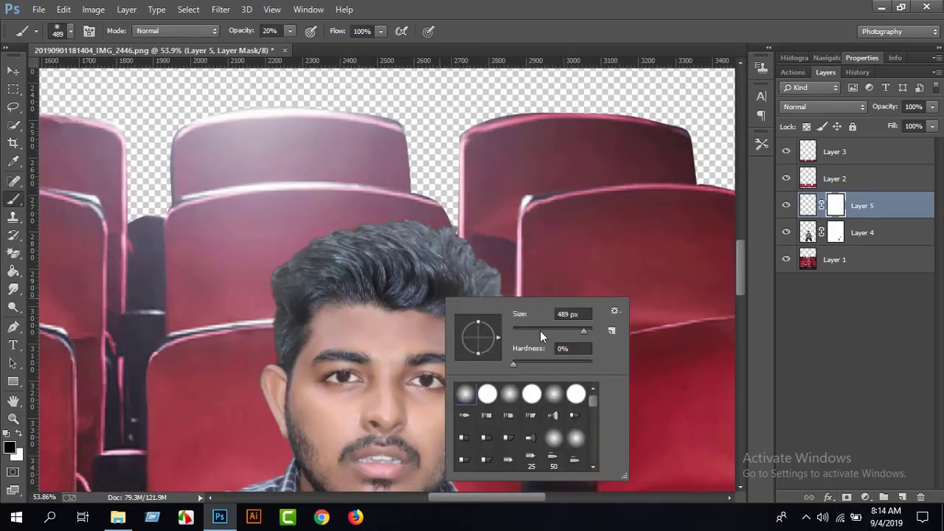
pyautogui.click(541, 331)
pyautogui.click(344, 275)
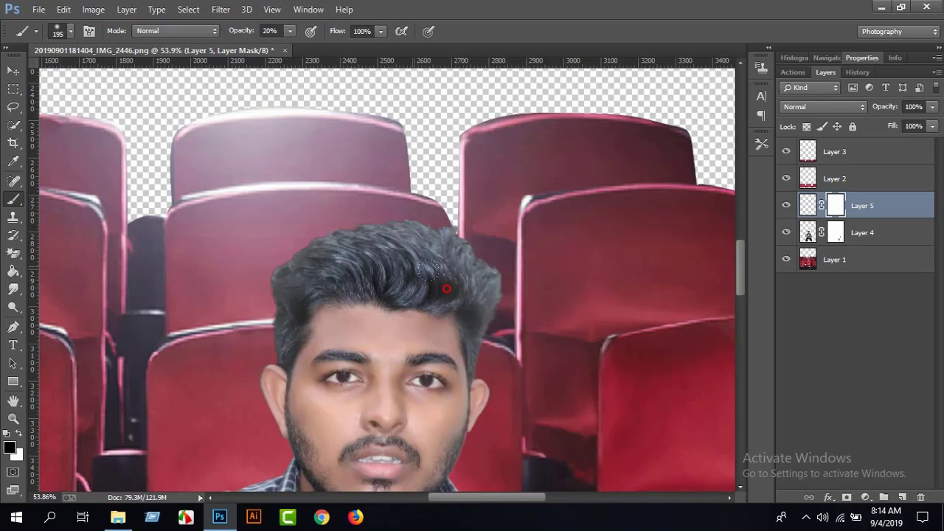
pyautogui.moveTo(245, 34); pyautogui.dragTo(269, 34)
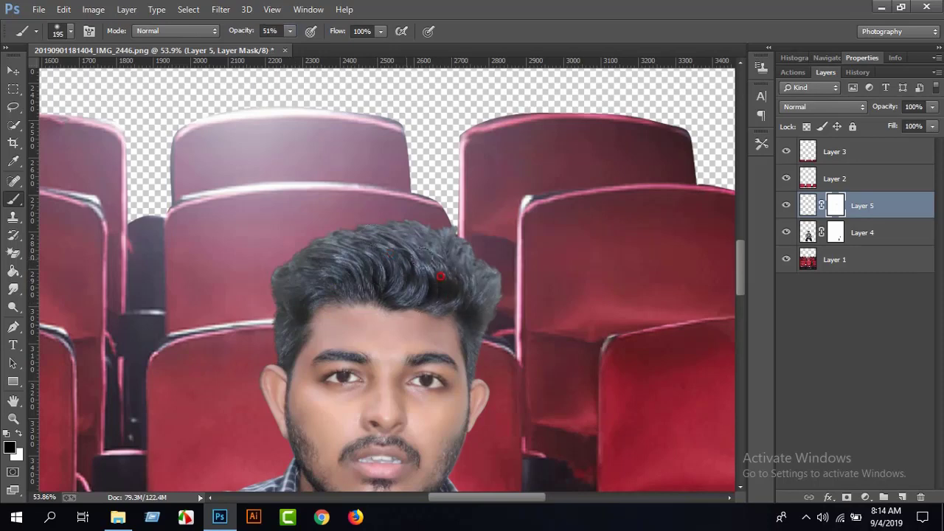
pyautogui.moveTo(255, 311); pyautogui.dragTo(270, 303)
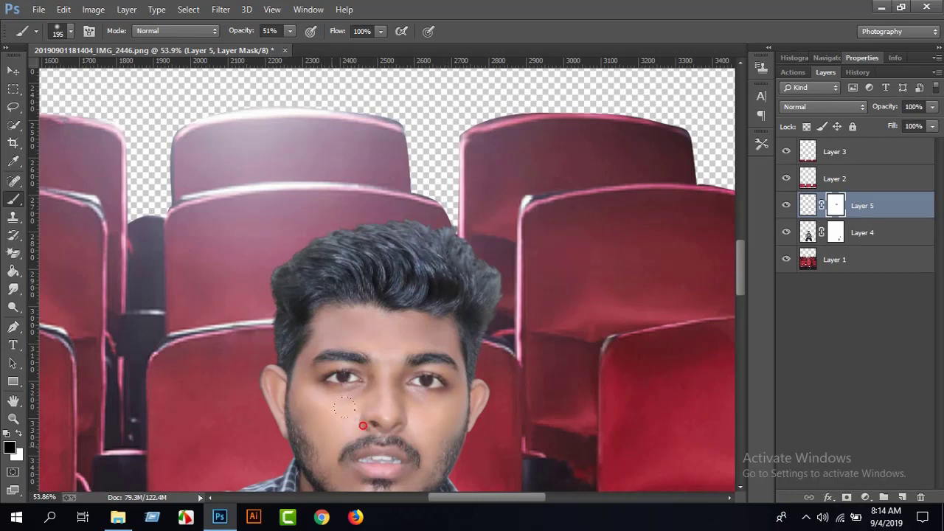
# Step: Fit the whole composite on screen and turn Layer 5 back on
pyautogui.click(14, 418)
pyautogui.rightClick(252, 275)
pyautogui.click(284, 283)
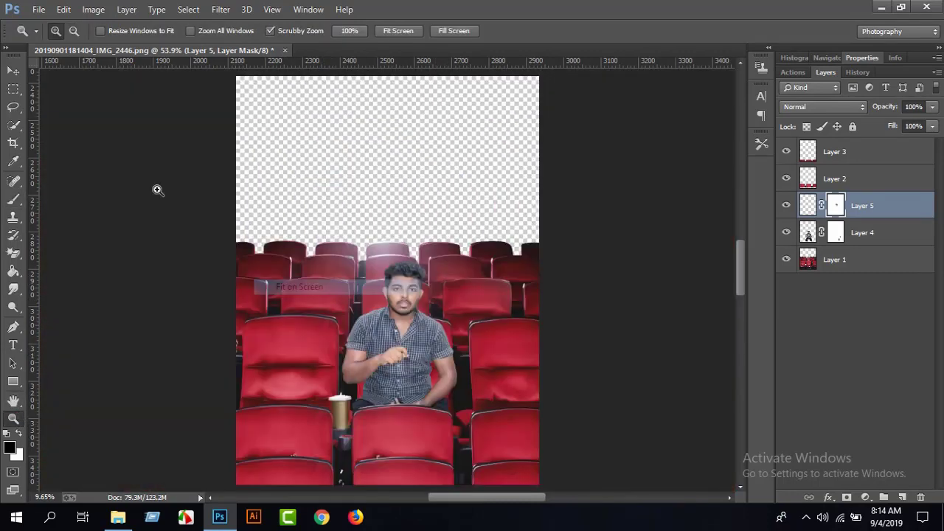
pyautogui.click(785, 206)
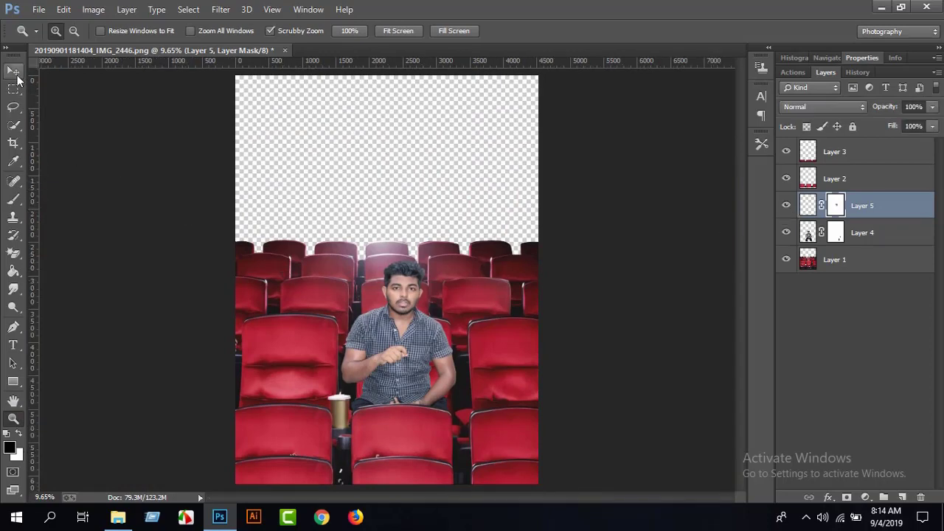
# Step: Commit the placed T-Rex backdrop and stretch it to about 102% width
pyautogui.click(13, 71)
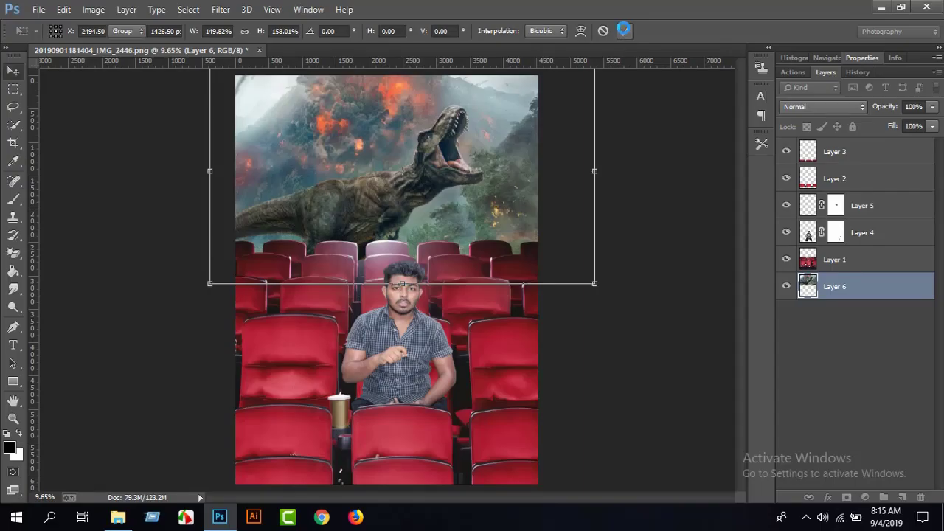
pyautogui.click(624, 30)
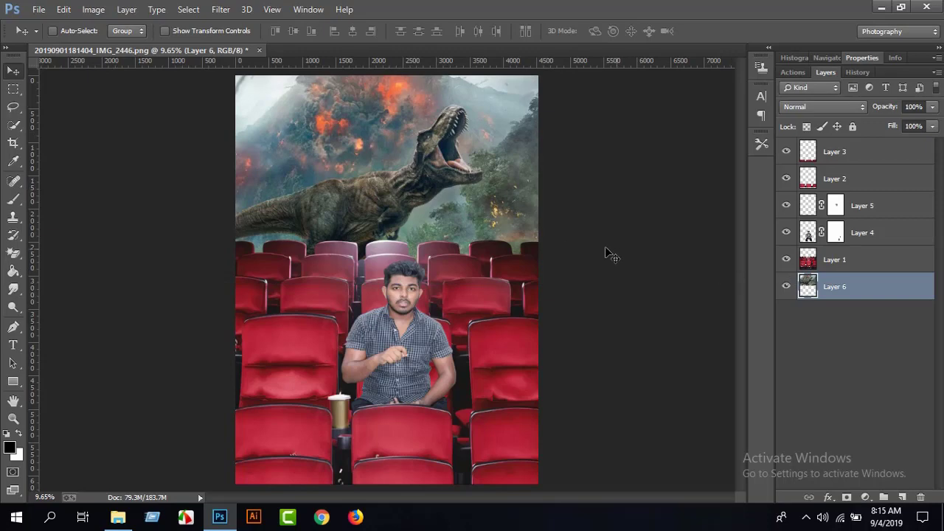
pyautogui.click(63, 9)
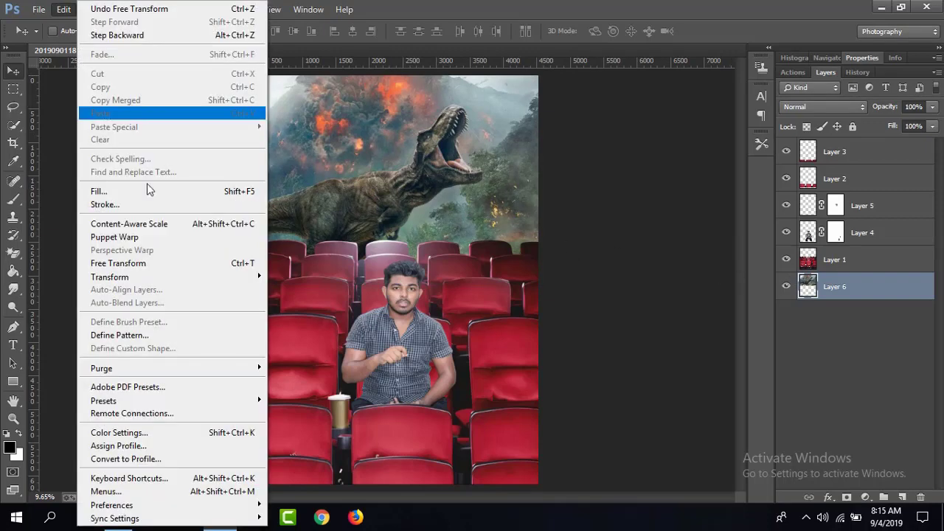
pyautogui.click(179, 263)
pyautogui.moveTo(211, 173); pyautogui.dragTo(201, 172)
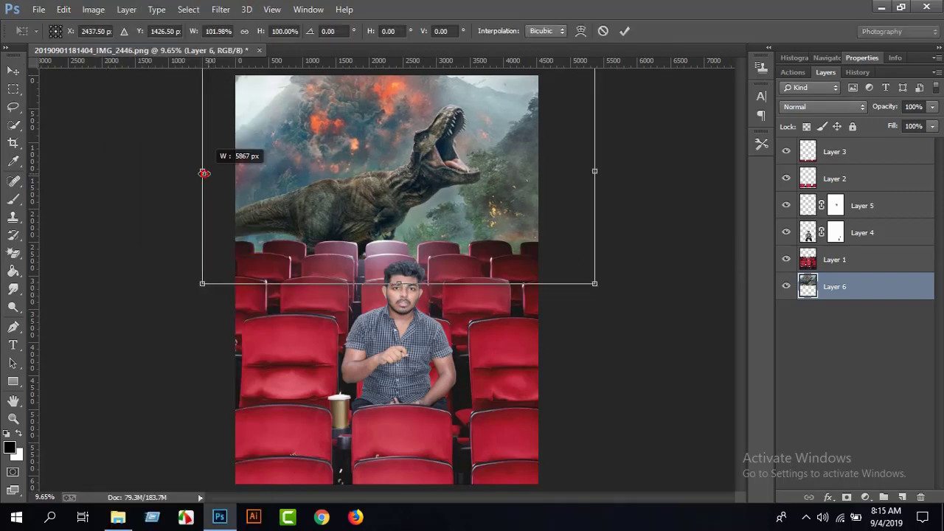
pyautogui.click(623, 31)
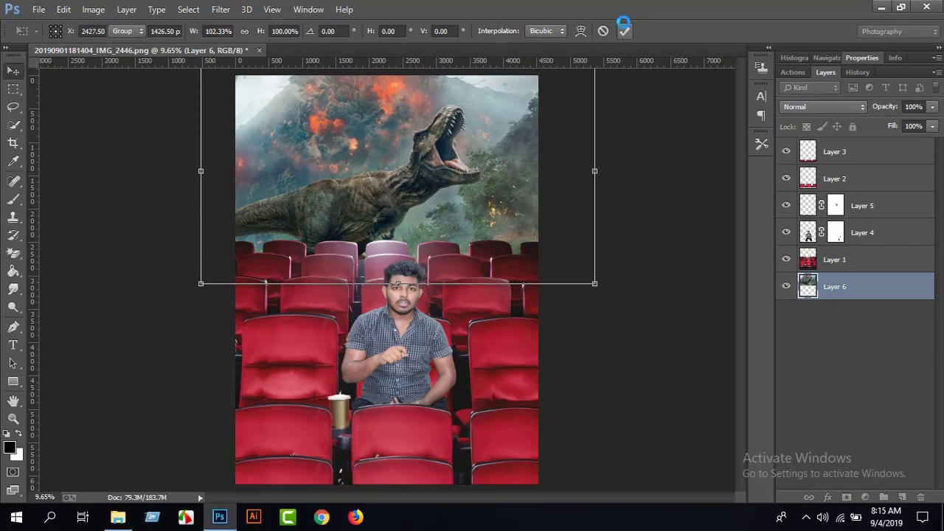
pyautogui.click(118, 516)
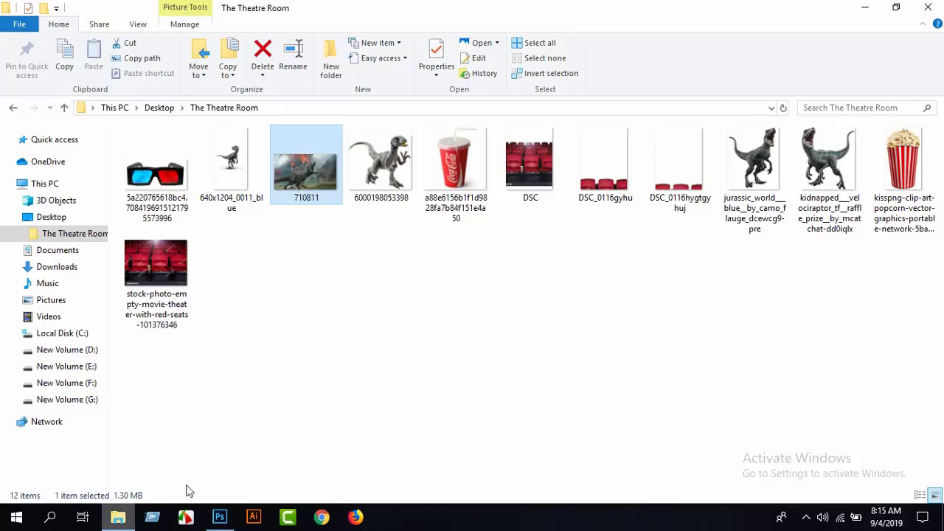
# Step: Place the raptor as Layer 7 and lower it so its feet rest on a seat back
pyautogui.moveTo(827, 159); pyautogui.dragTo(470, 269)
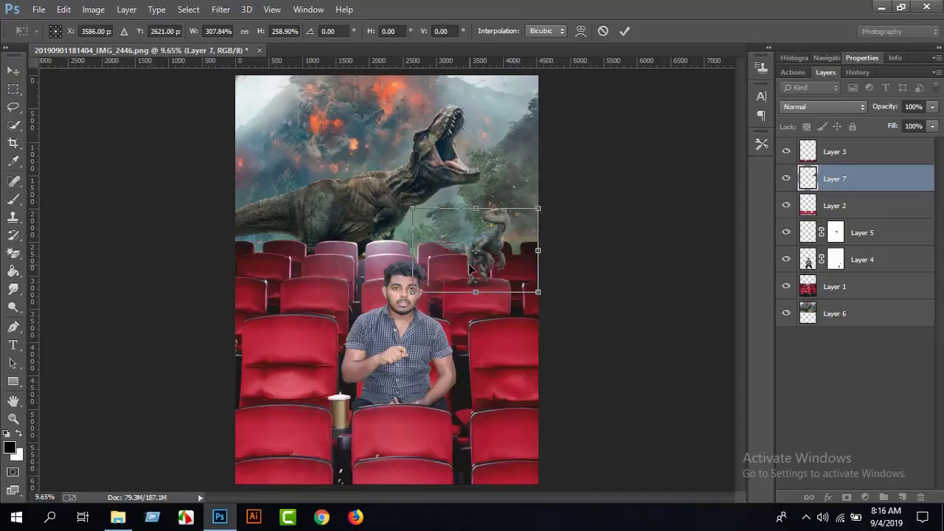
pyautogui.click(621, 32)
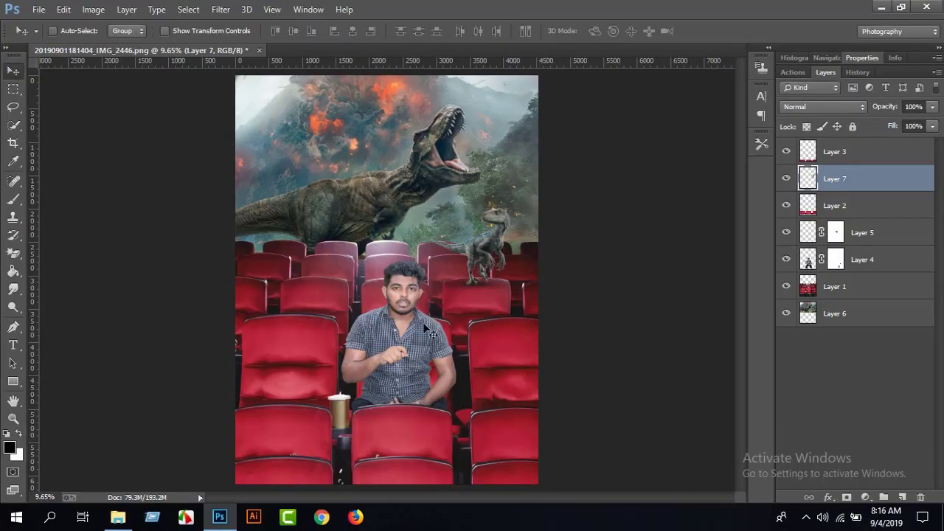
pyautogui.click(12, 418)
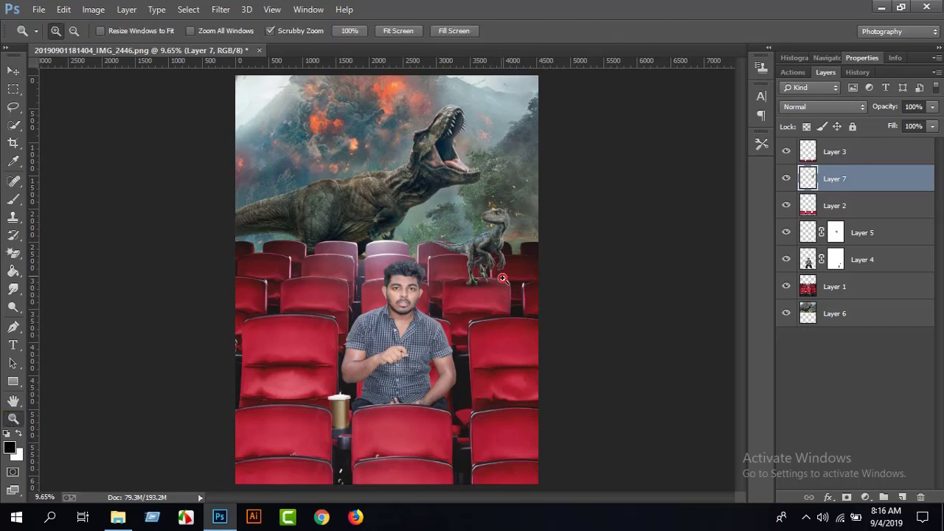
pyautogui.moveTo(502, 277); pyautogui.dragTo(420, 525)
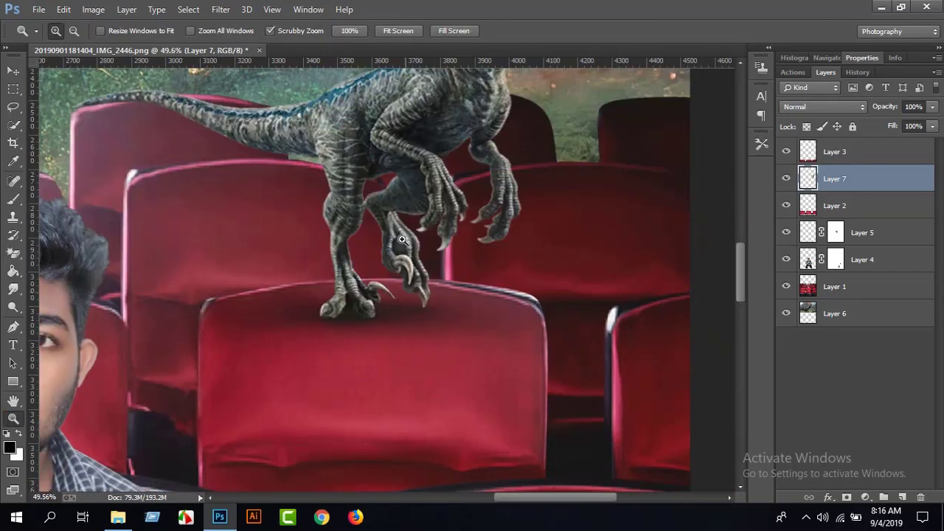
pyautogui.moveTo(413, 267); pyautogui.dragTo(433, 269)
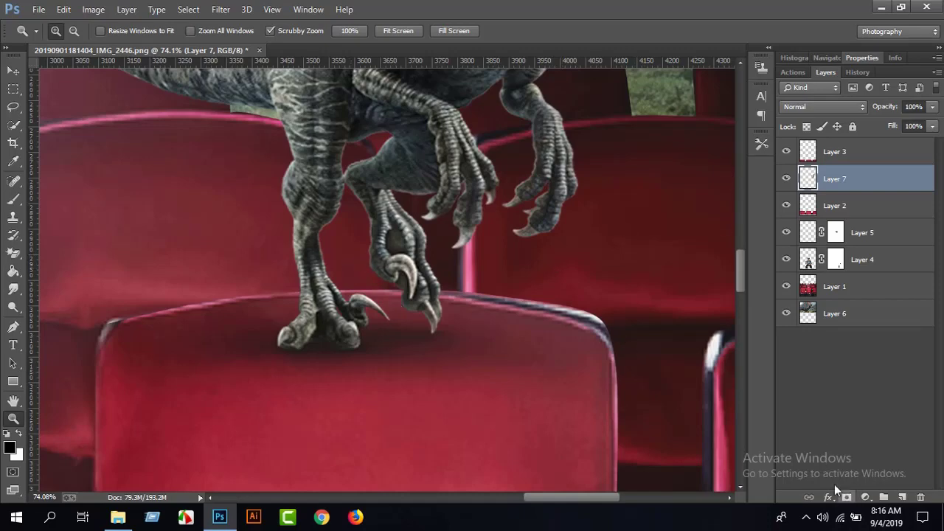
pyautogui.press('v')
pyautogui.moveTo(415, 249); pyautogui.dragTo(400, 293)
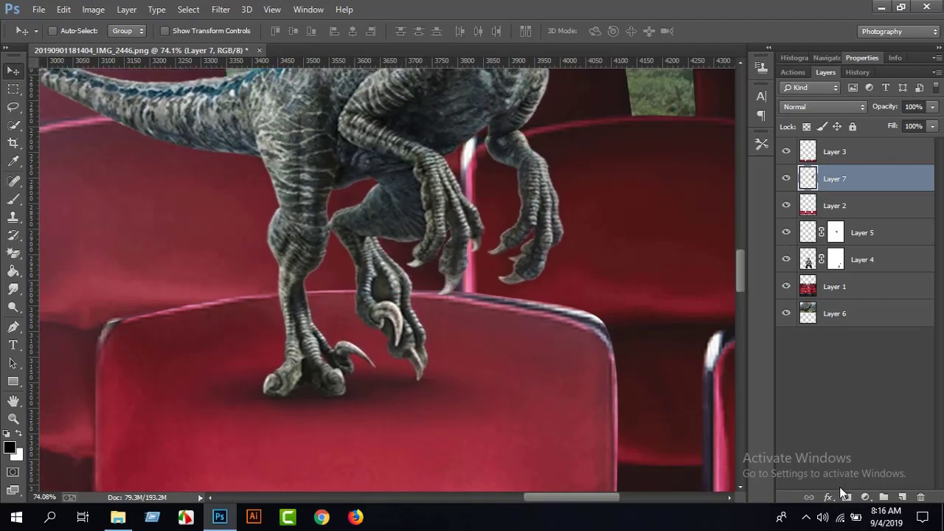
# Step: Add a layer mask to Layer 7 and set up a hard round 40 px brush at 100% opacity
pyautogui.click(846, 497)
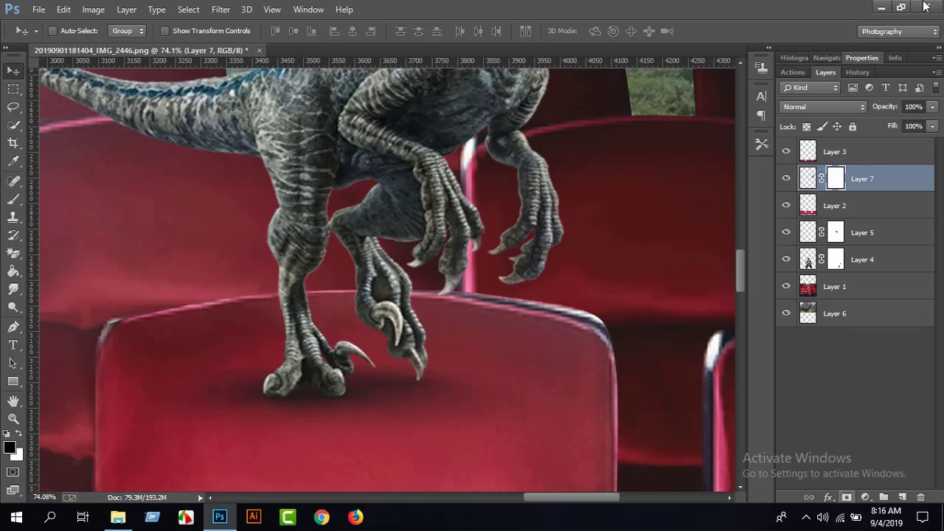
pyautogui.click(9, 202)
pyautogui.rightClick(405, 361)
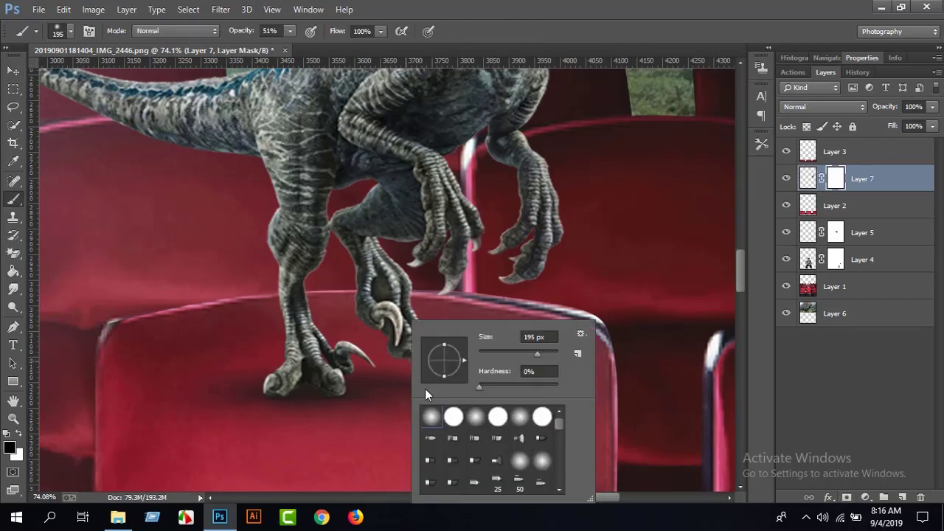
pyautogui.click(452, 417)
pyautogui.click(494, 352)
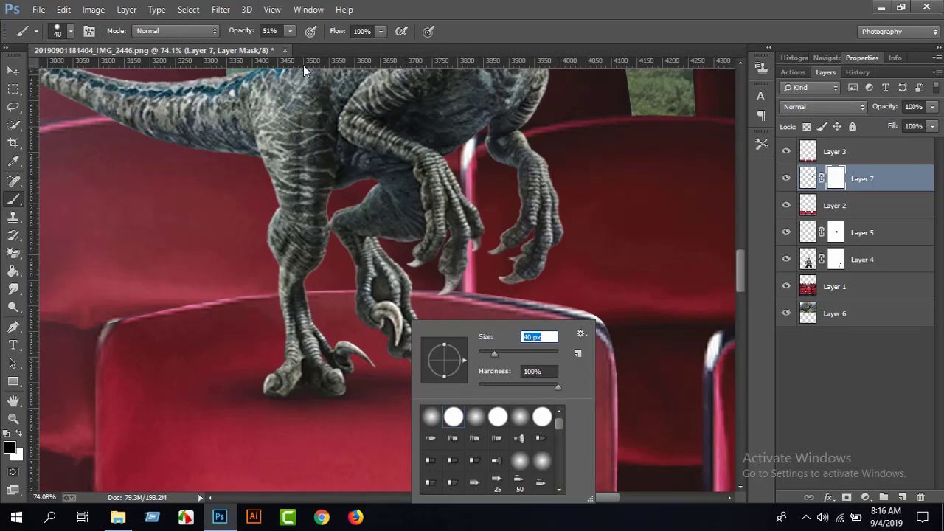
pyautogui.moveTo(291, 42); pyautogui.dragTo(325, 46)
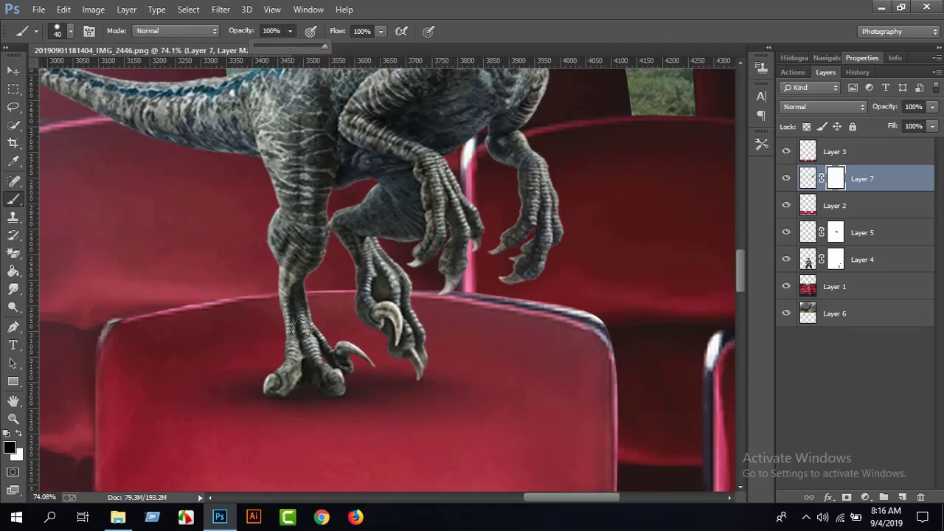
pyautogui.click(289, 303)
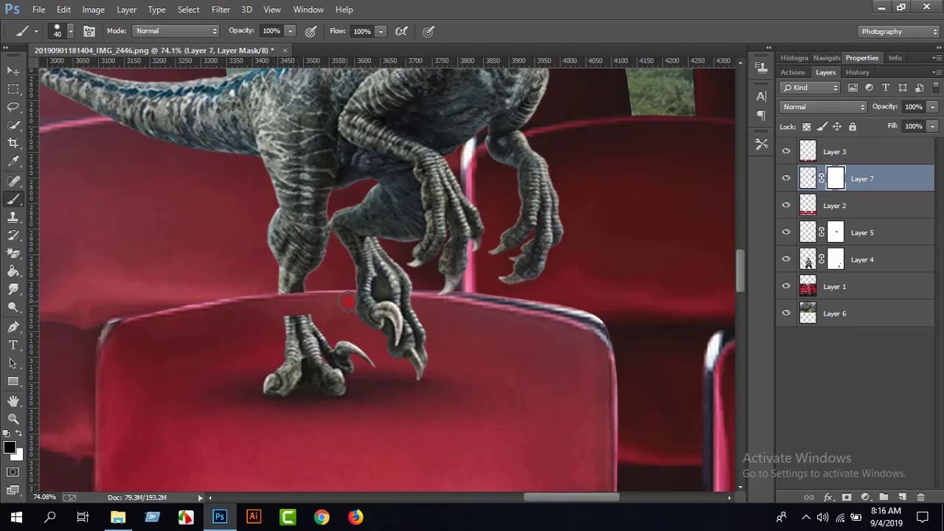
# Step: Paint black on the mask to hide the raptor claws overlapping the seat edge
pyautogui.moveTo(347, 302); pyautogui.dragTo(432, 303)
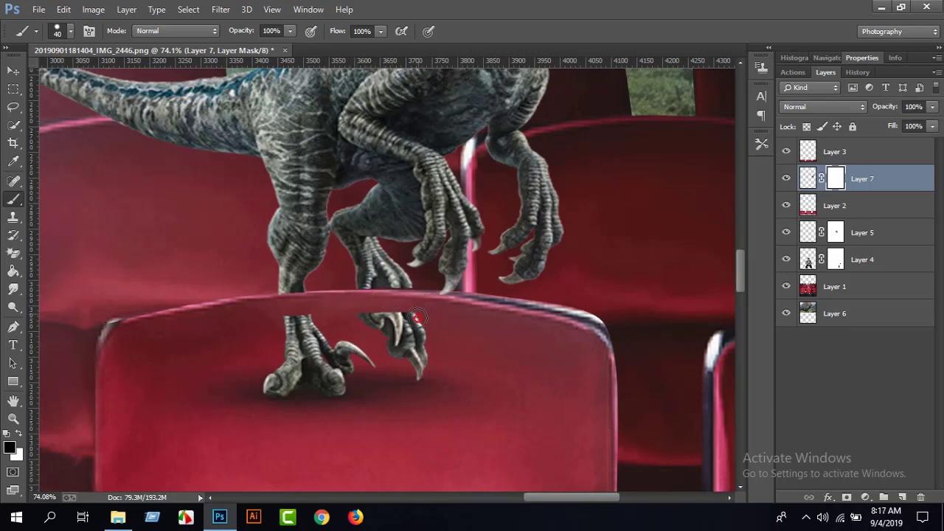
pyautogui.moveTo(417, 317); pyautogui.dragTo(361, 397)
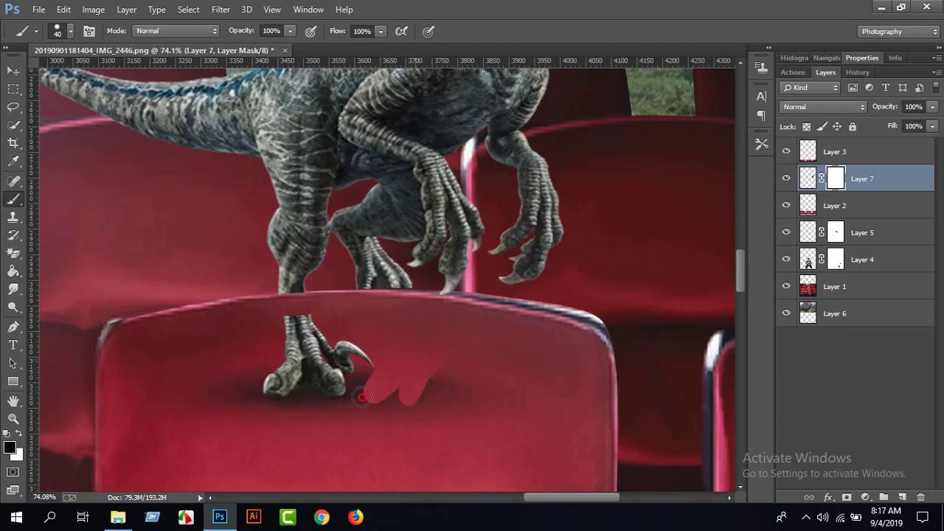
pyautogui.scroll(-1, 507, 308)
pyautogui.scroll(-1, 509, 295)
pyautogui.scroll(-1, 522, 246)
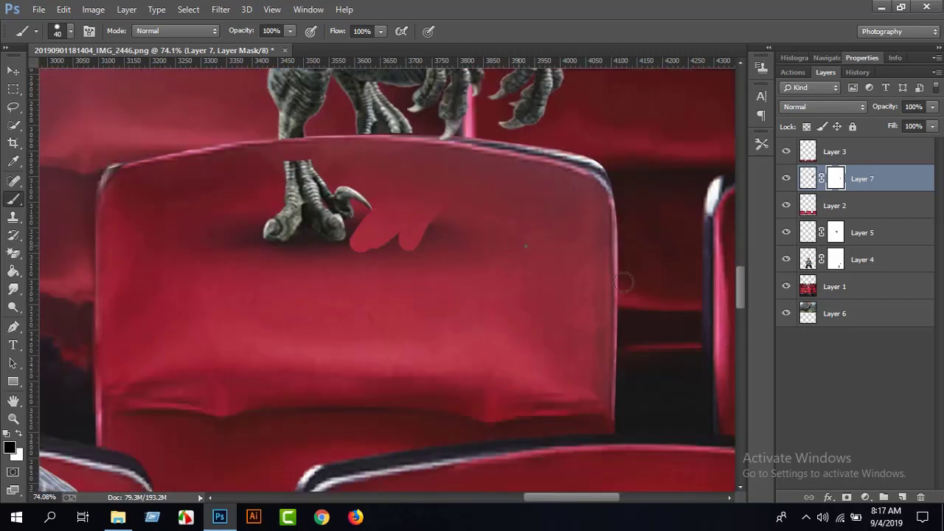
# Step: Enlarge the brush to 128 px and paint out the rest of the foot on the chair
pyautogui.rightClick(623, 281)
pyautogui.doubleClick(642, 260)
pyautogui.write('128')
pyautogui.press('Return')
pyautogui.moveTo(472, 236)
pyautogui.mouseDown()
pyautogui.moveTo(368, 251)
pyautogui.moveTo(424, 209)
pyautogui.mouseUp()
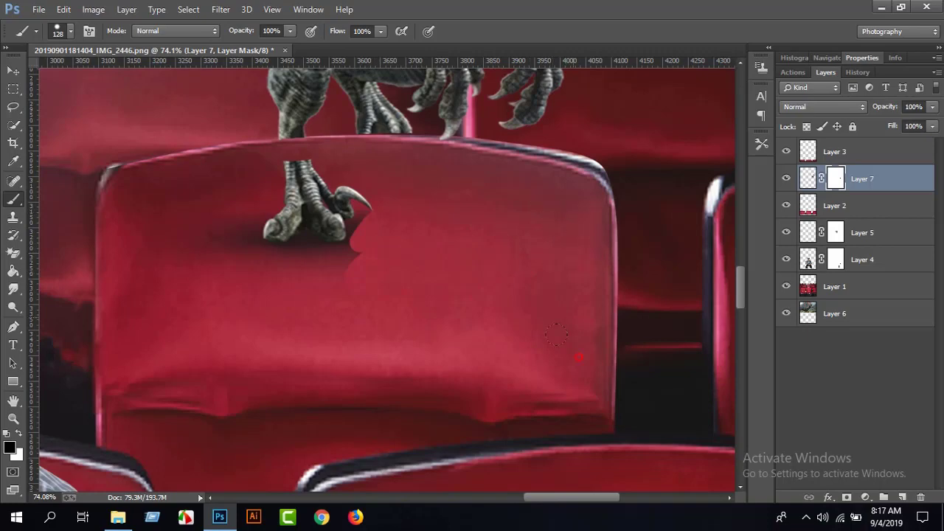
pyautogui.moveTo(350, 251)
pyautogui.mouseDown()
pyautogui.moveTo(266, 210)
pyautogui.moveTo(180, 244)
pyautogui.mouseUp()
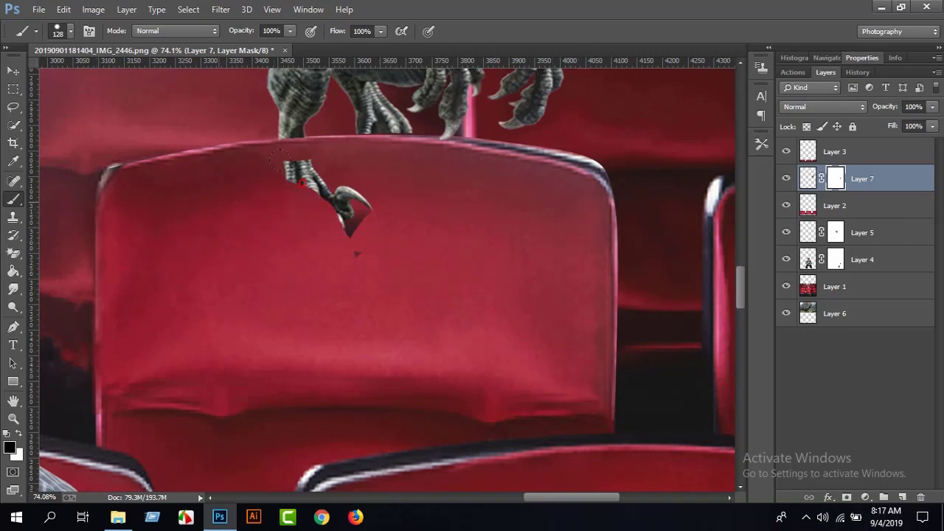
pyautogui.moveTo(281, 158); pyautogui.dragTo(339, 194)
pyautogui.click(14, 418)
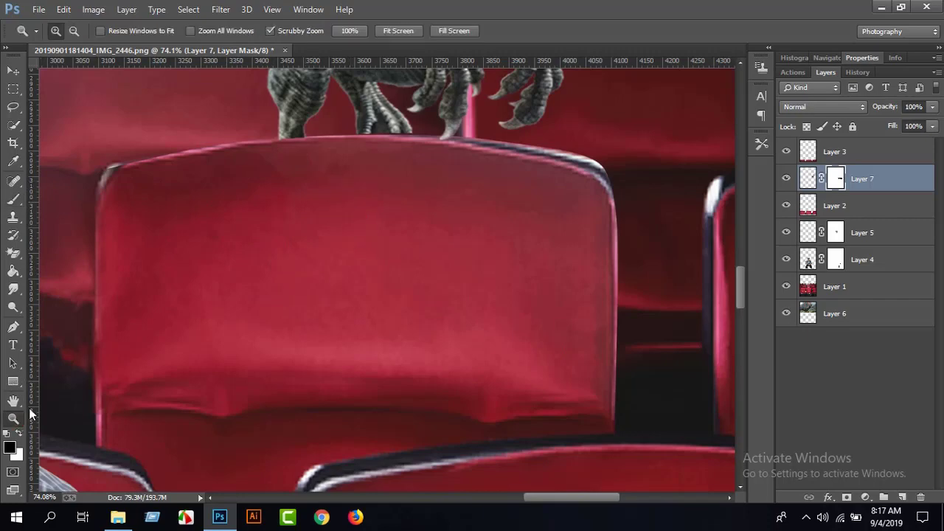
pyautogui.moveTo(404, 302); pyautogui.dragTo(343, 291)
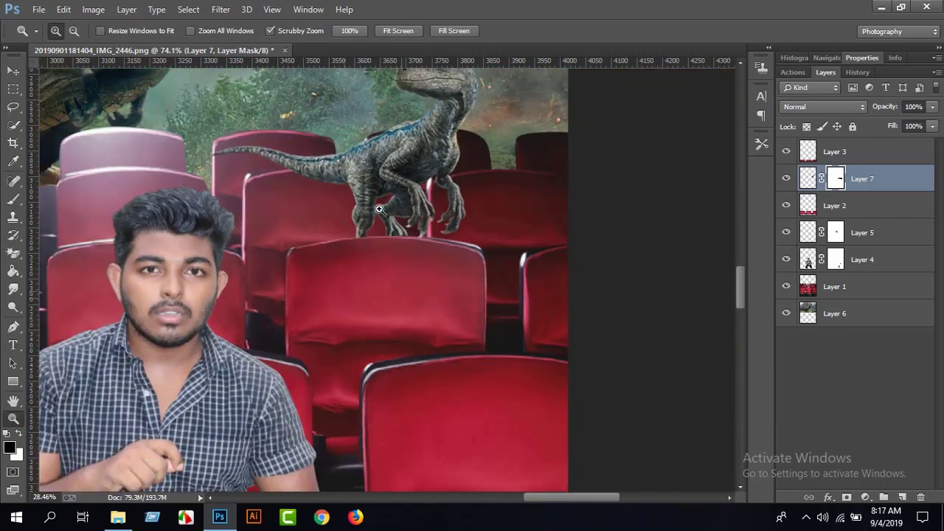
# Step: Rasterize the new raptor layer and move the small raptor down onto a seat top
pyautogui.click(402, 236)
pyautogui.rightClick(418, 266)
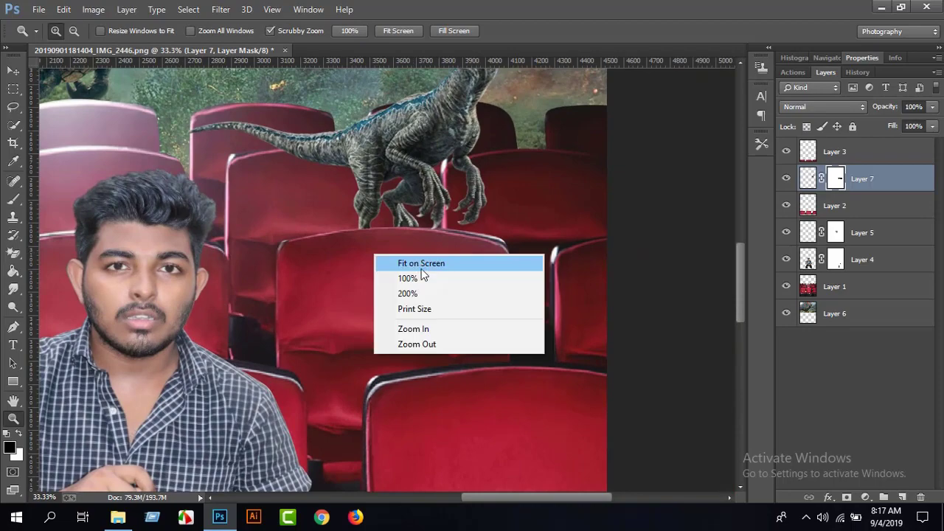
pyautogui.click(421, 269)
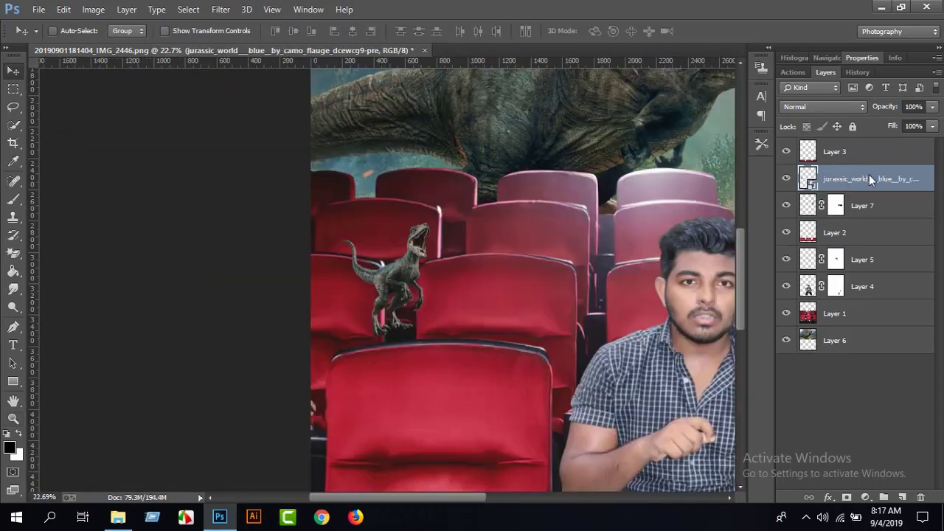
pyautogui.rightClick(868, 174)
pyautogui.click(606, 208)
pyautogui.moveTo(395, 320); pyautogui.dragTo(397, 335)
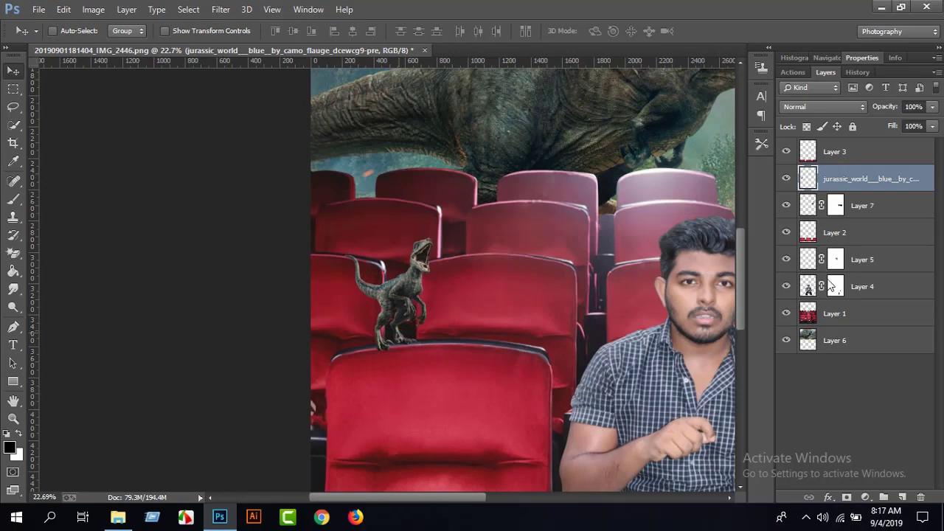
# Step: Lower the Coca-Cola cup's saturation to -23 and drag the cup toward the composite
pyautogui.click(14, 420)
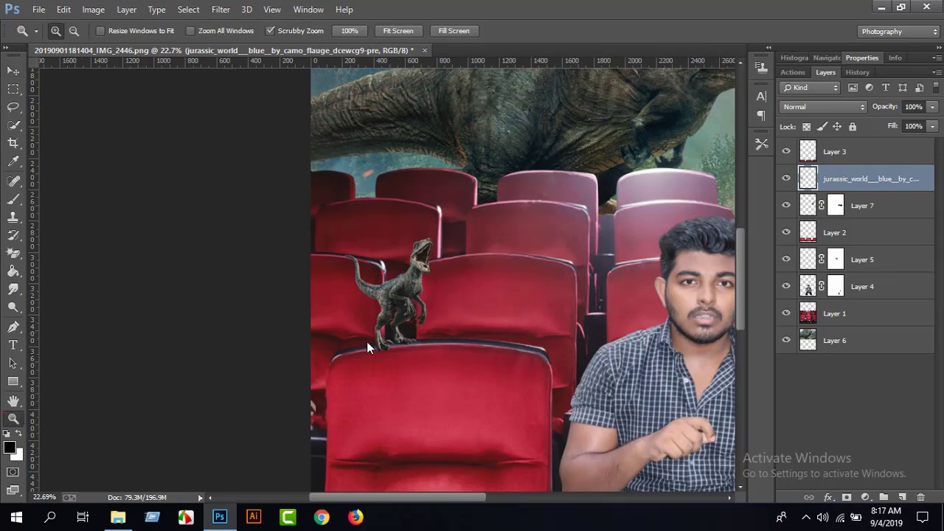
pyautogui.moveTo(366, 341); pyautogui.dragTo(360, 251)
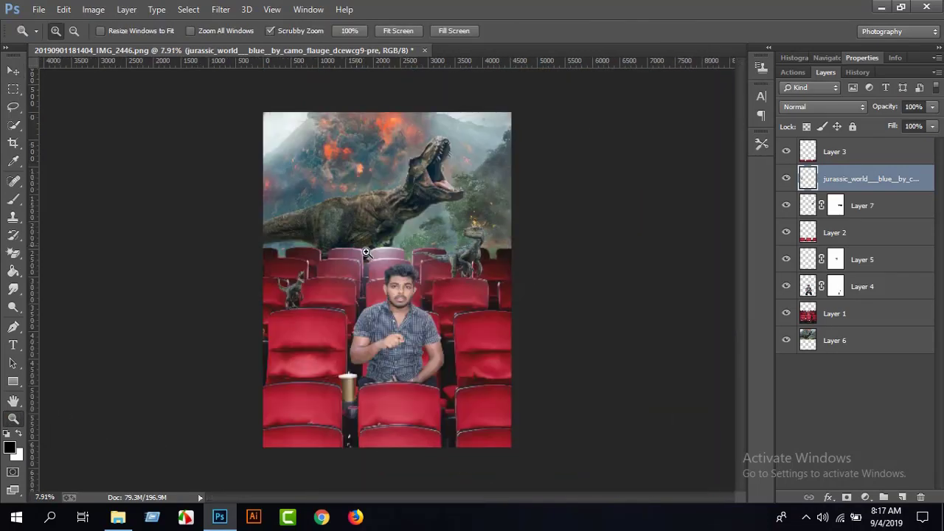
pyautogui.rightClick(375, 272)
pyautogui.click(380, 288)
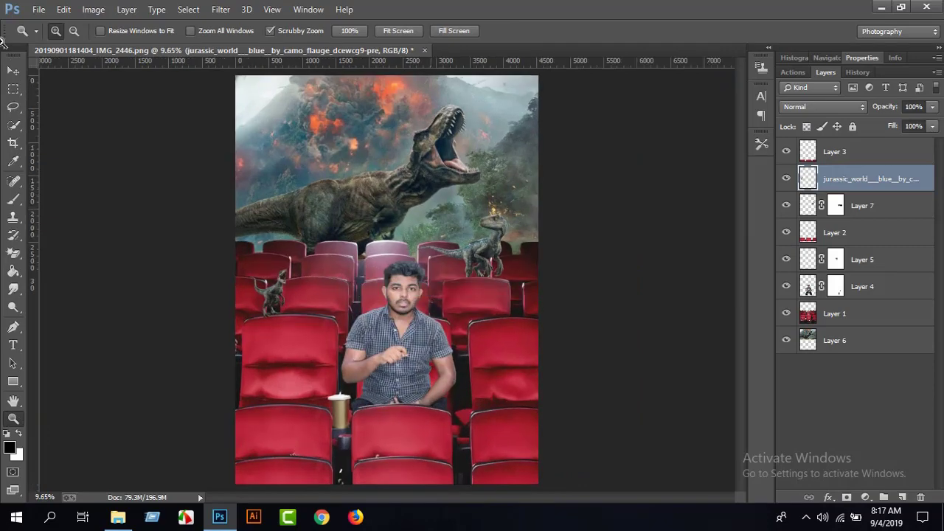
pyautogui.click(12, 72)
pyautogui.hotkey('ctrl', 'u')
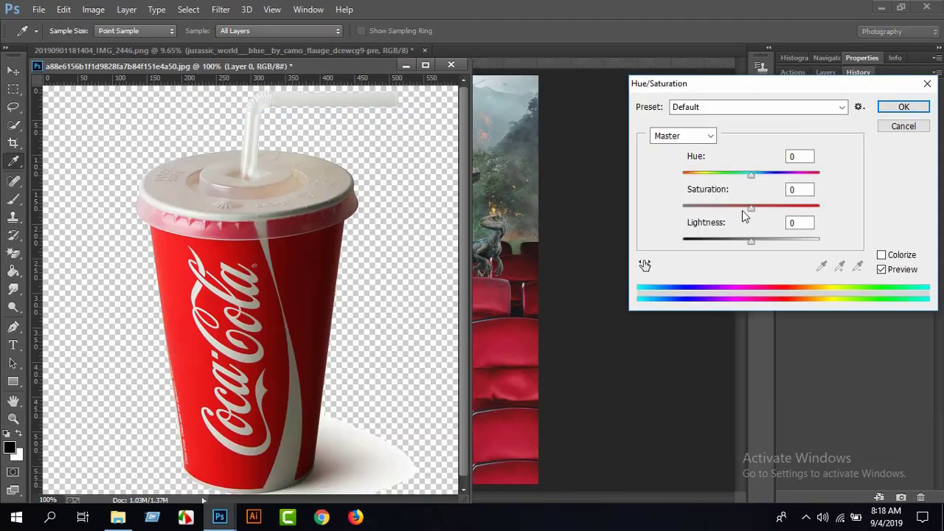
pyautogui.moveTo(750, 207); pyautogui.dragTo(735, 208)
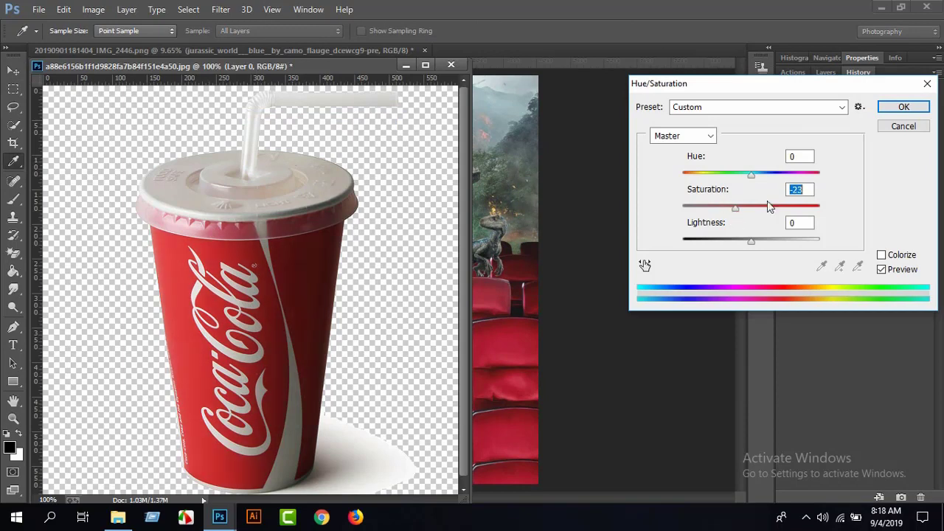
pyautogui.click(899, 109)
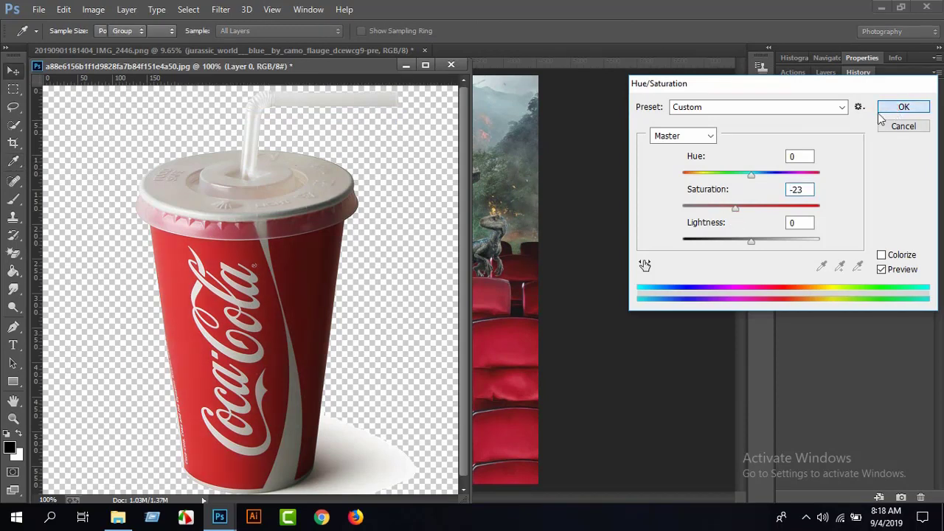
pyautogui.moveTo(383, 324); pyautogui.dragTo(508, 325)
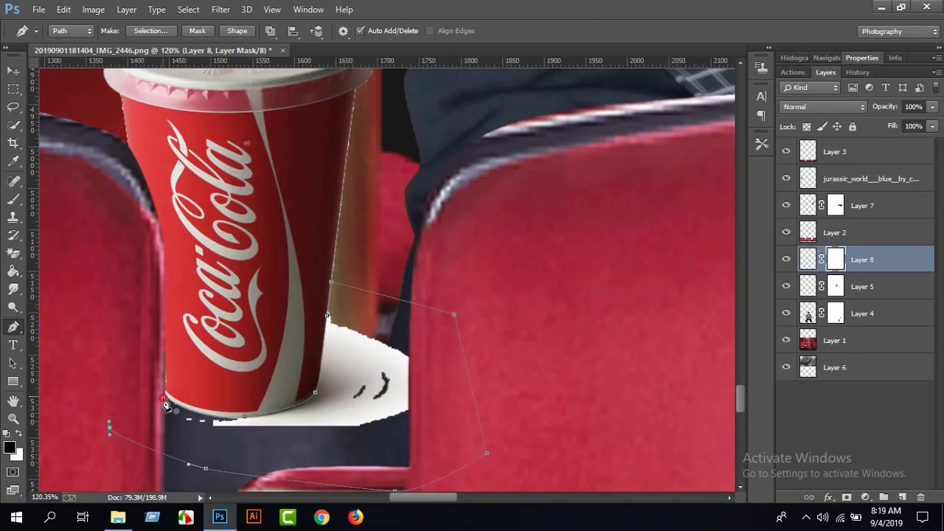
# Step: Close the pen path around the cup's base and turn it into an unfeathered selection
pyautogui.click(165, 403)
pyautogui.rightClick(264, 380)
pyautogui.click(343, 101)
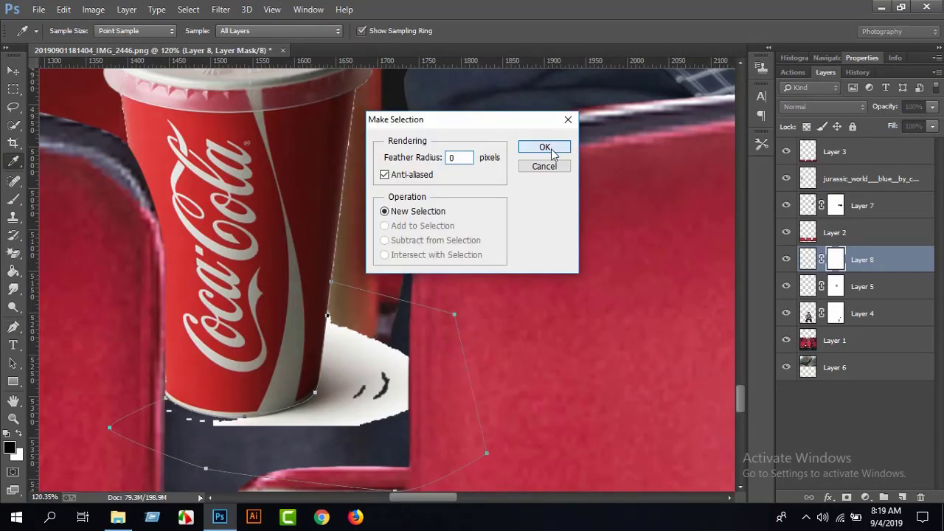
pyautogui.click(542, 147)
# Step: Paint black on Layer 8's mask over the white patch under the cup, then deselect
pyautogui.press('b')
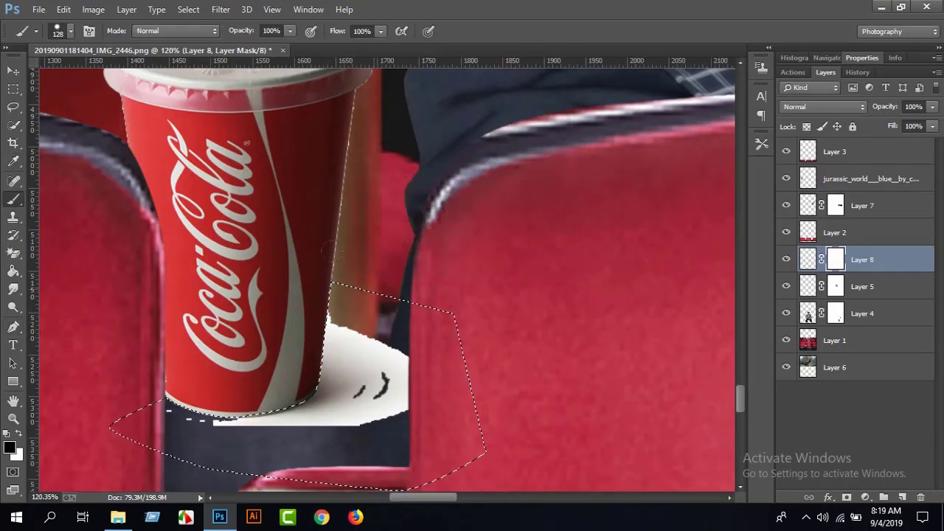
pyautogui.moveTo(368, 339)
pyautogui.mouseDown()
pyautogui.moveTo(339, 383)
pyautogui.moveTo(265, 413)
pyautogui.moveTo(170, 402)
pyautogui.mouseUp()
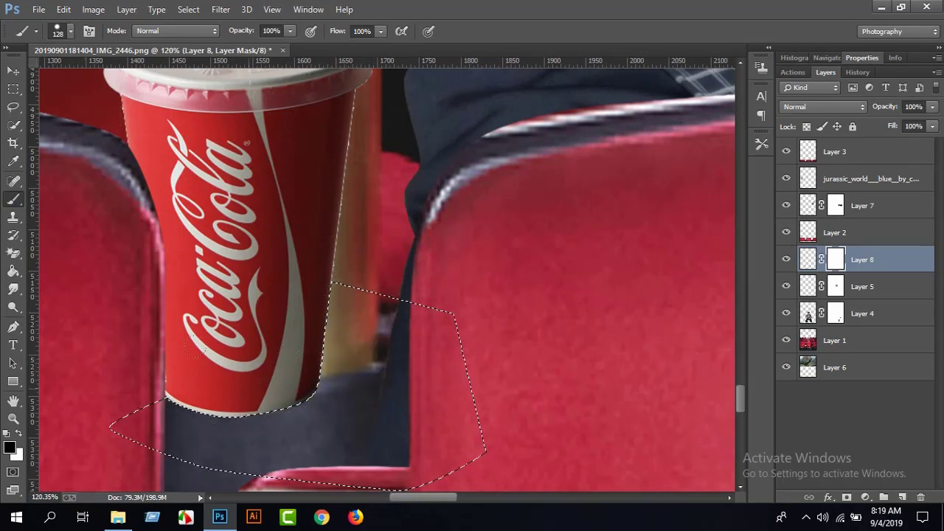
pyautogui.click(13, 125)
pyautogui.rightClick(96, 145)
pyautogui.click(118, 152)
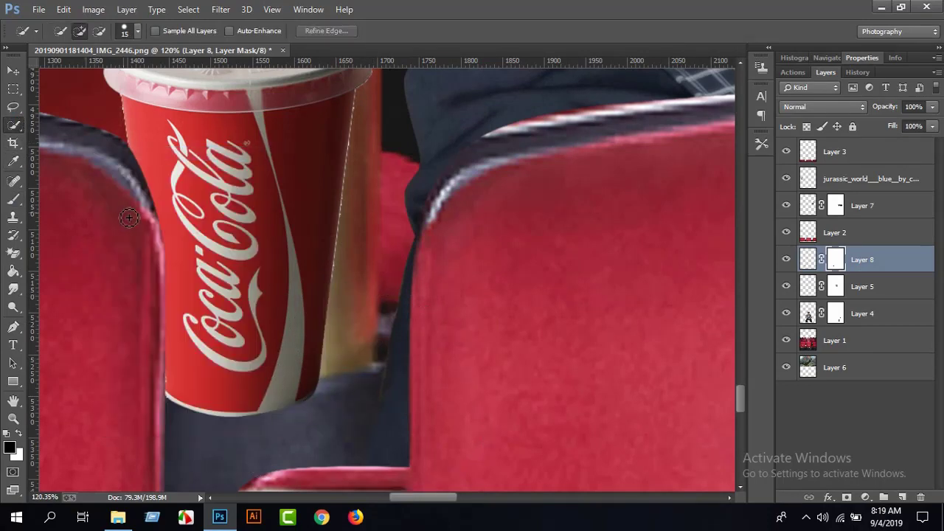
# Step: Nudge the cup slightly up and to the right with the Move tool
pyautogui.click(13, 70)
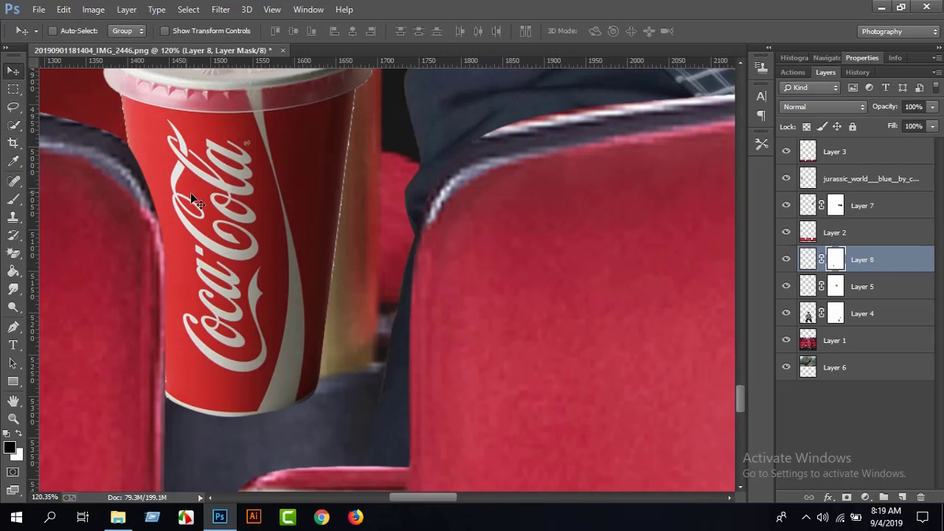
pyautogui.moveTo(303, 316)
pyautogui.mouseDown()
pyautogui.moveTo(322, 274)
pyautogui.moveTo(304, 303)
pyautogui.mouseUp()
pyautogui.scroll(2, 145, 410)
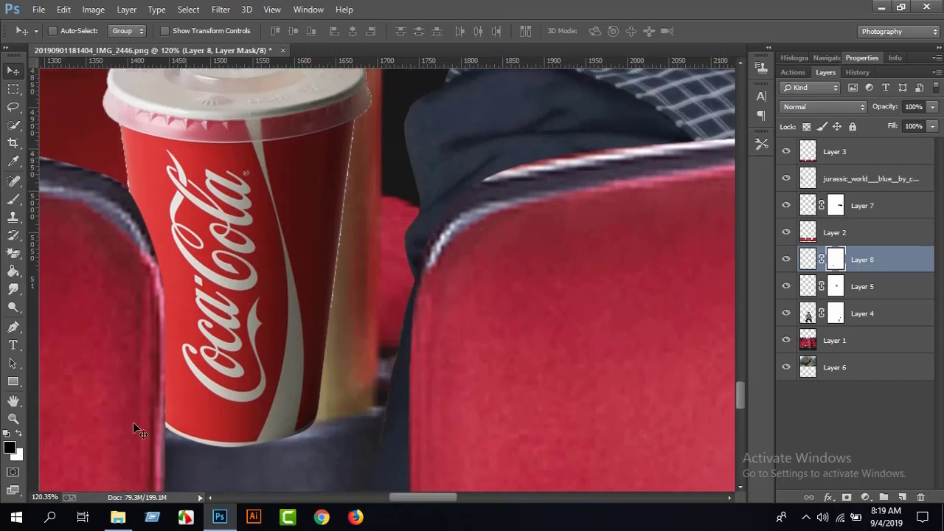
pyautogui.click(13, 418)
pyautogui.scroll(-3, 218, 346)
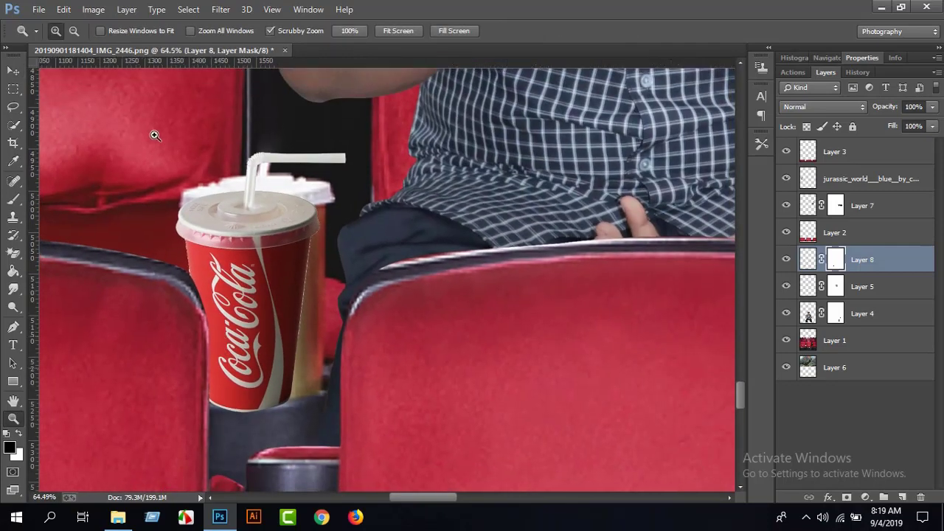
# Step: Enlarge the cup slightly with Free Transform and shift it a few pixels right
pyautogui.click(73, 15)
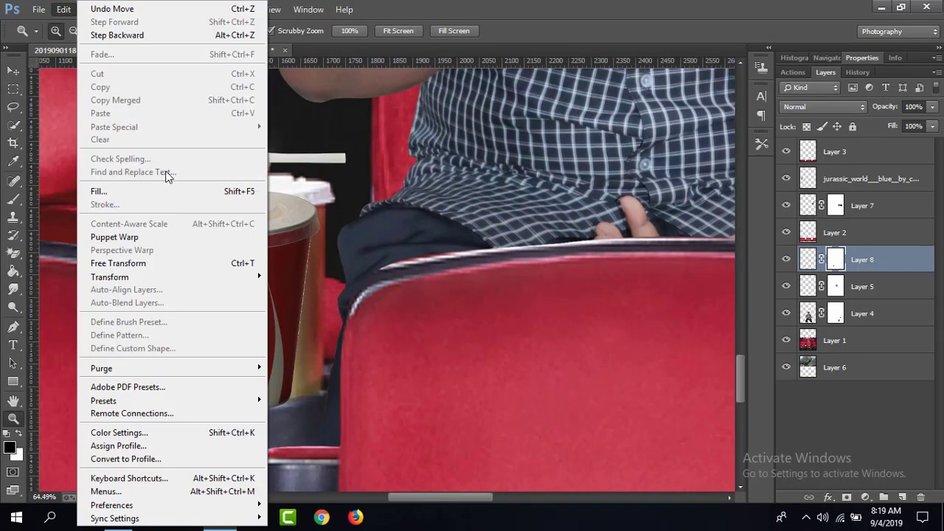
pyautogui.click(246, 261)
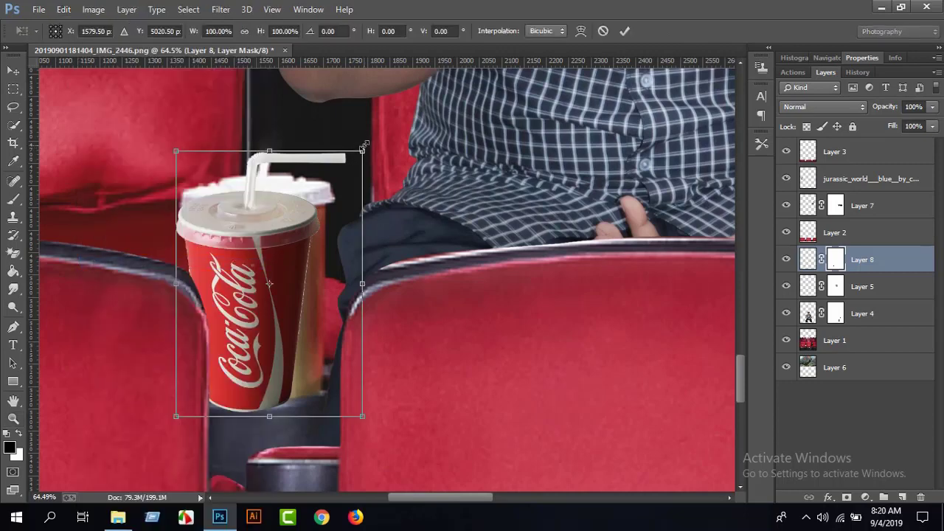
pyautogui.moveTo(370, 147); pyautogui.dragTo(395, 119)
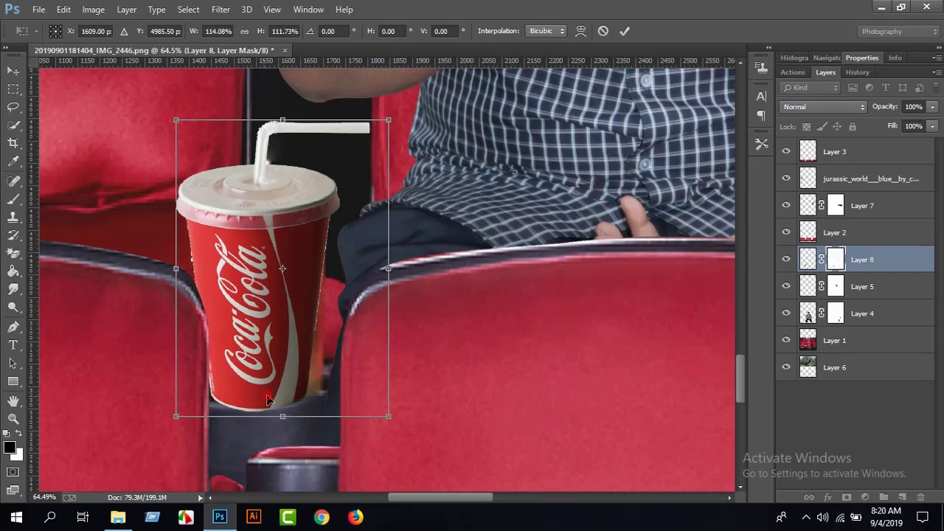
pyautogui.moveTo(268, 399); pyautogui.dragTo(269, 402)
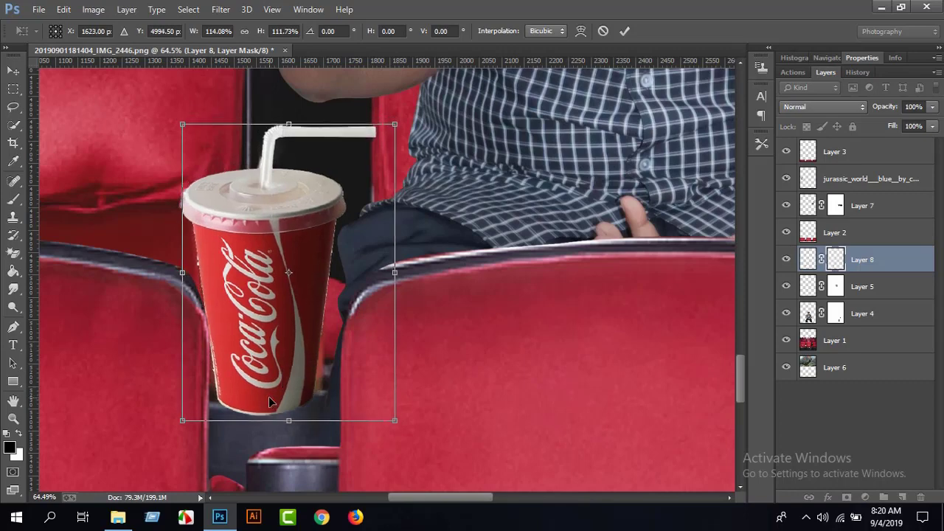
# Step: Warp the cup, pulling its lower-left and lower-right corners outward, and commit
pyautogui.rightClick(269, 401)
pyautogui.click(299, 272)
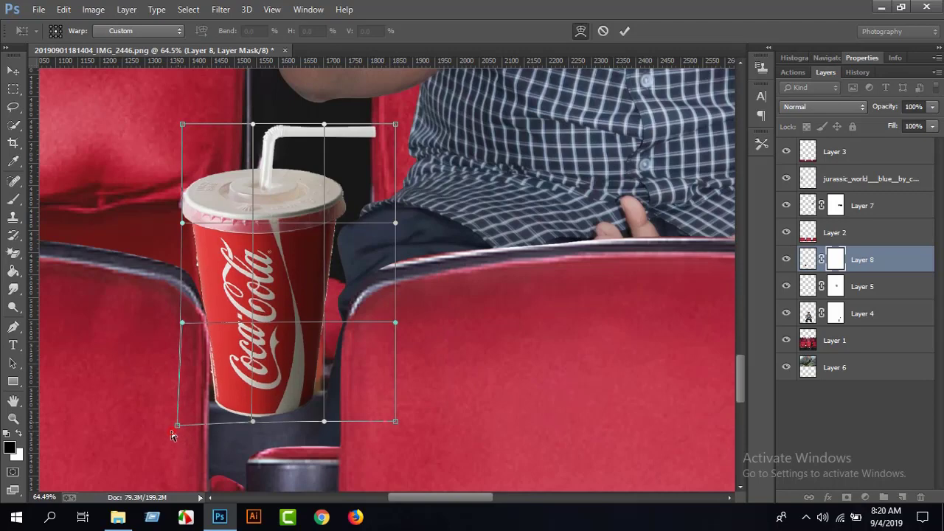
pyautogui.moveTo(182, 421); pyautogui.dragTo(171, 431)
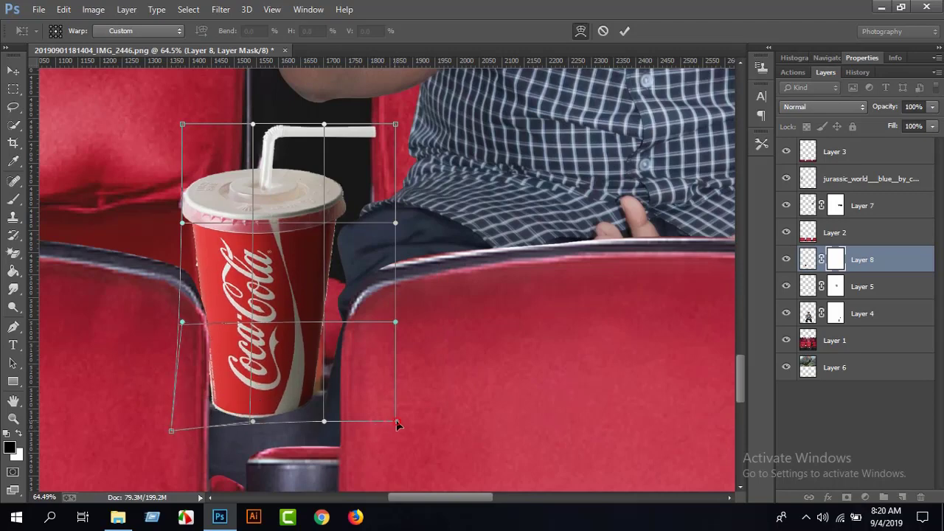
pyautogui.moveTo(397, 425); pyautogui.dragTo(403, 382)
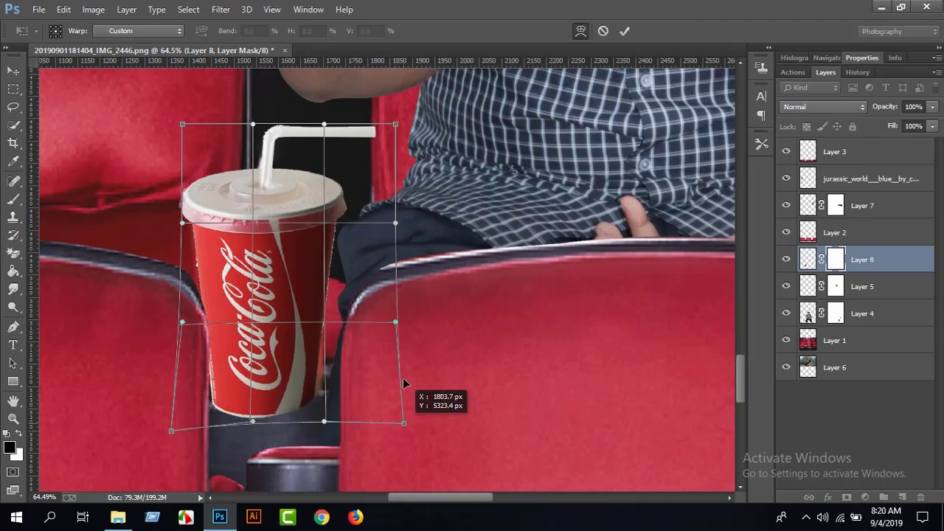
pyautogui.click(624, 30)
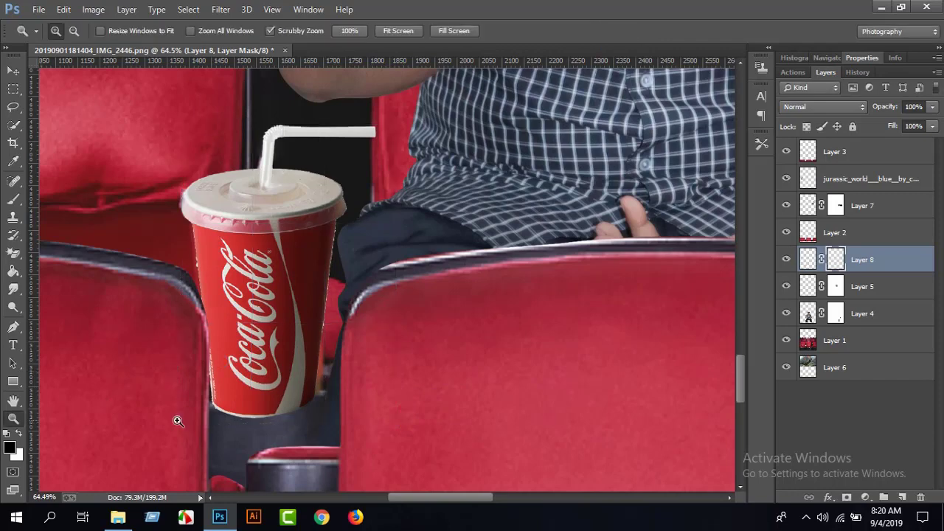
# Step: Lower the cup layer's opacity and mask its lower edge behind the seat; bring over the popcorn image
pyautogui.moveTo(272, 429); pyautogui.dragTo(294, 443)
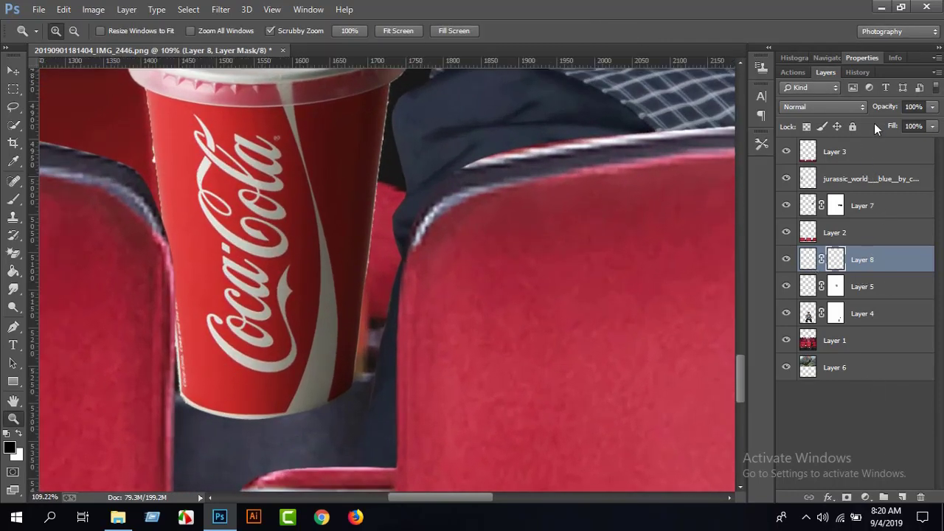
pyautogui.moveTo(889, 105); pyautogui.dragTo(851, 116)
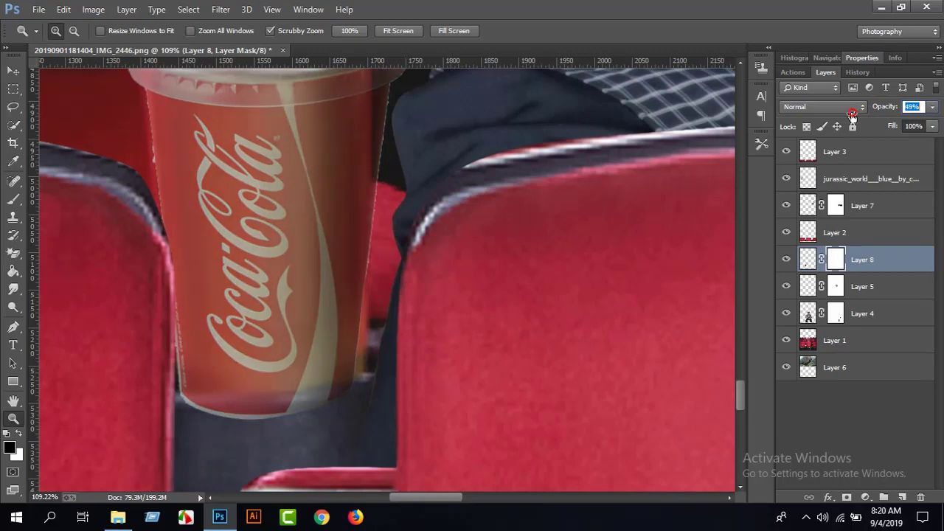
pyautogui.press('b')
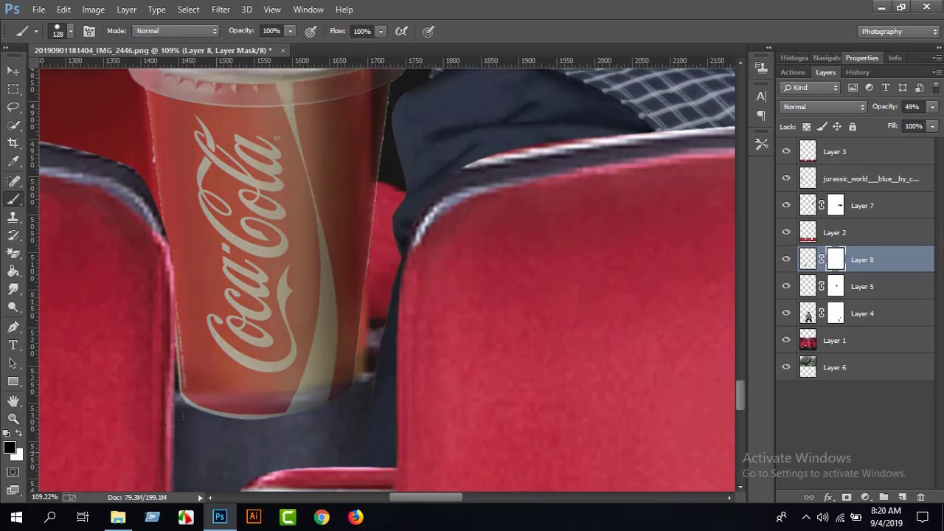
pyautogui.moveTo(147, 404)
pyautogui.mouseDown()
pyautogui.moveTo(221, 409)
pyautogui.moveTo(362, 389)
pyautogui.mouseUp()
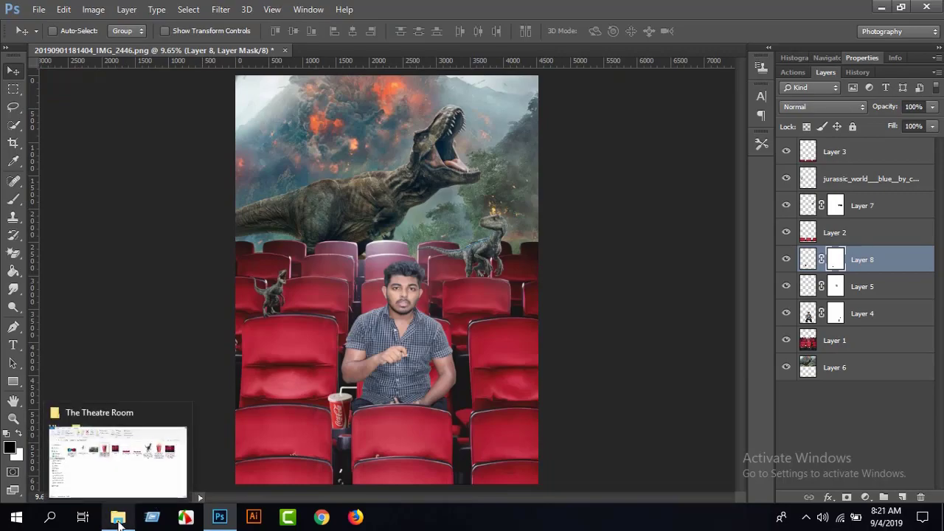
pyautogui.click(118, 518)
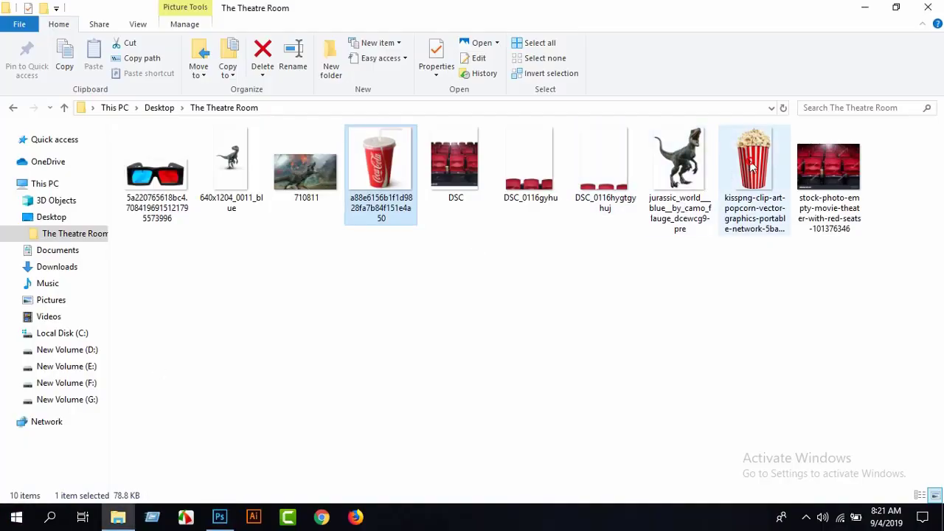
pyautogui.moveTo(752, 169); pyautogui.dragTo(218, 511)
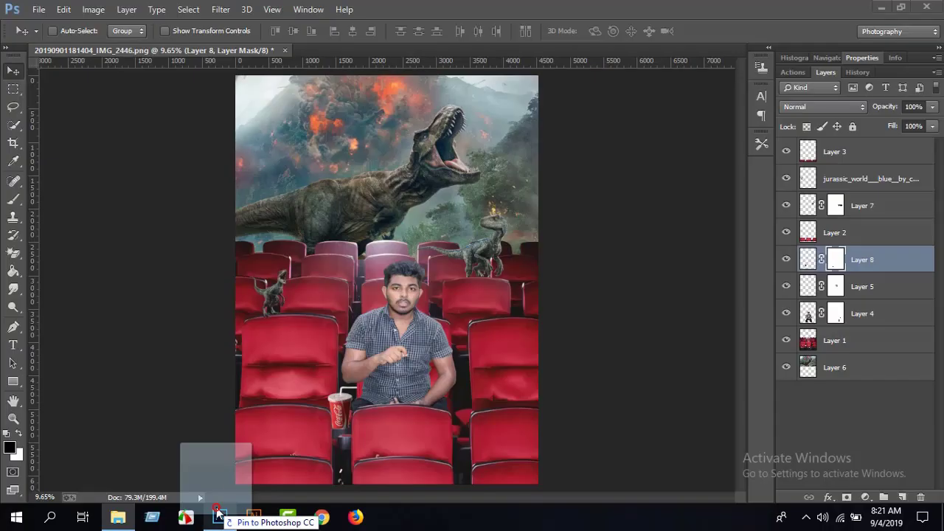
# Step: Open the popcorn image, copy the bucket into the composite as Layer 9, and close its window
pyautogui.moveTo(217, 511); pyautogui.dragTo(463, 48)
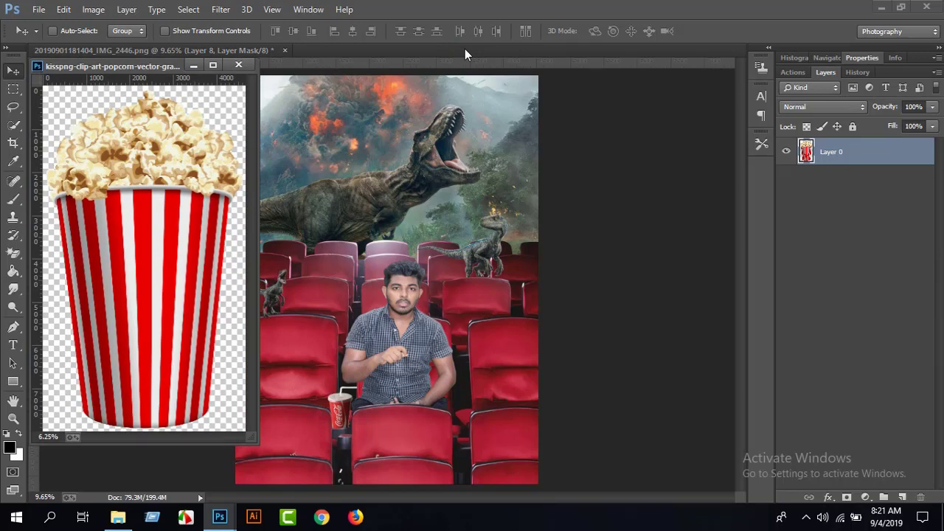
pyautogui.moveTo(231, 237); pyautogui.dragTo(414, 289)
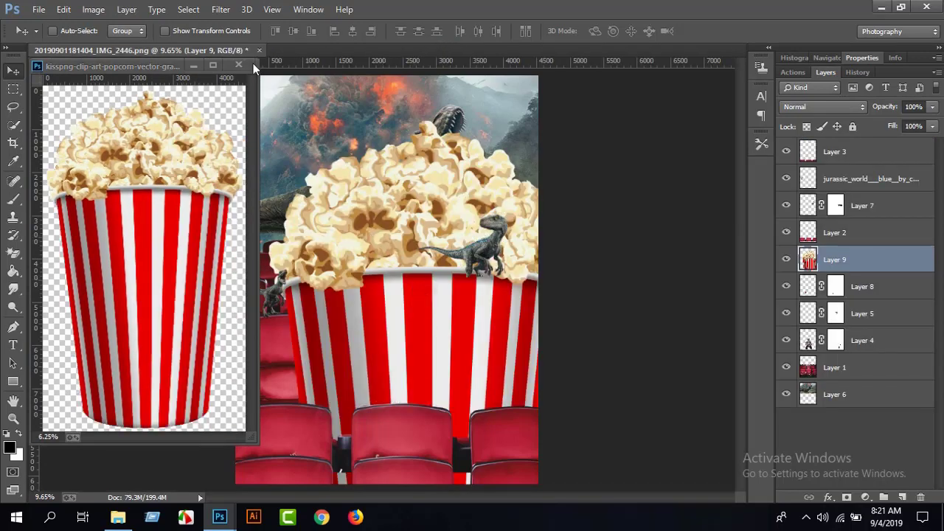
pyautogui.click(237, 65)
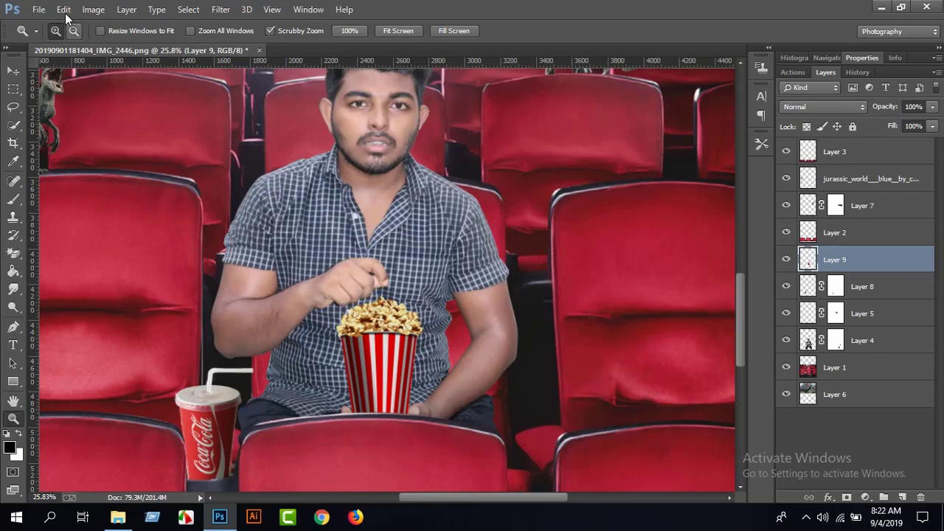
# Step: Scale the popcorn bucket to about 92% by 81% with Free Transform
pyautogui.click(62, 9)
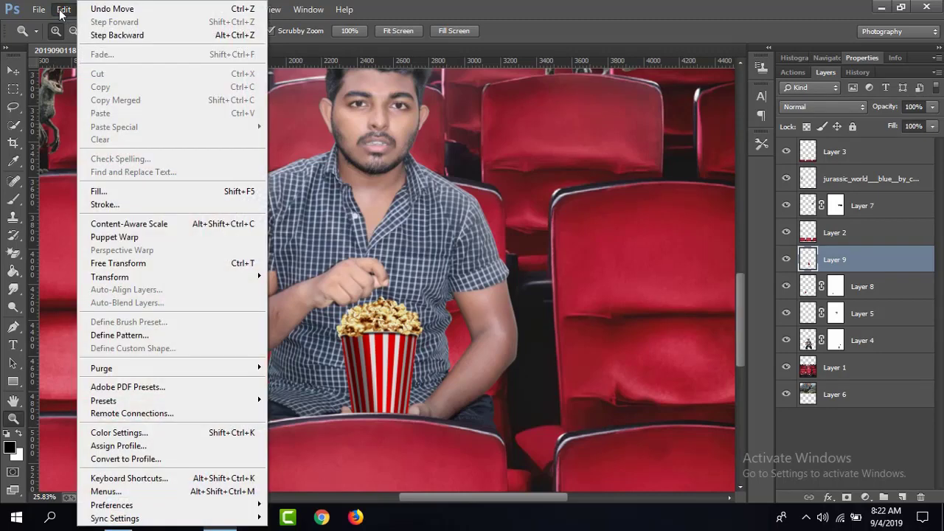
pyautogui.click(218, 263)
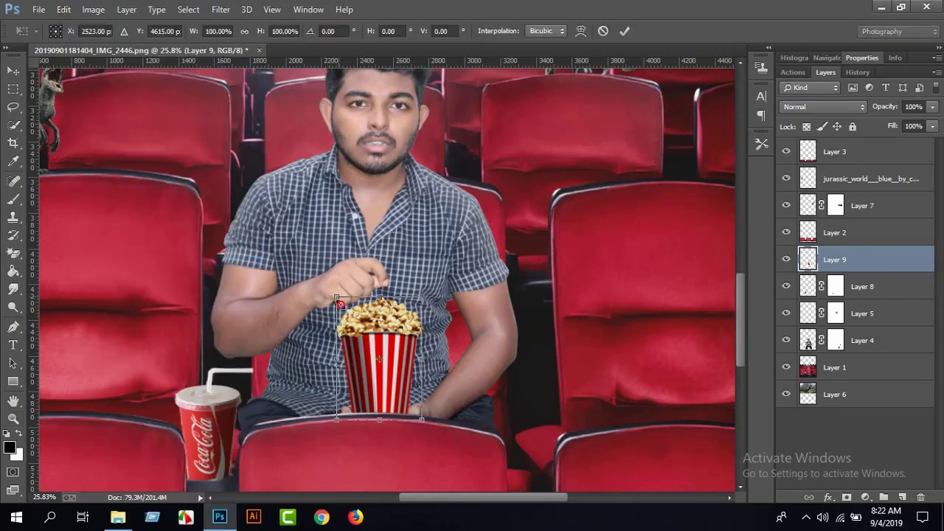
pyautogui.moveTo(339, 302); pyautogui.dragTo(351, 317)
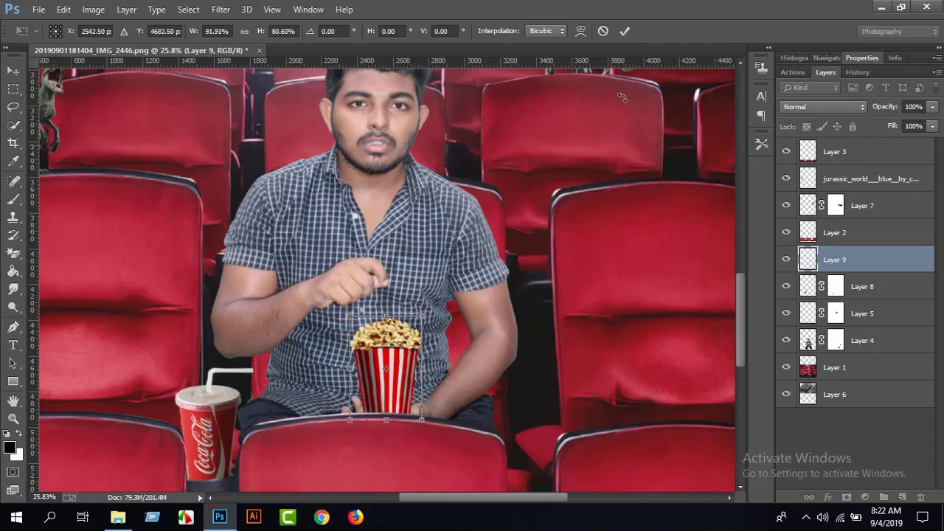
pyautogui.click(624, 31)
# Step: Zoom in on the man's face and make Layer 4 the active layer
pyautogui.scroll(2, 471, 182)
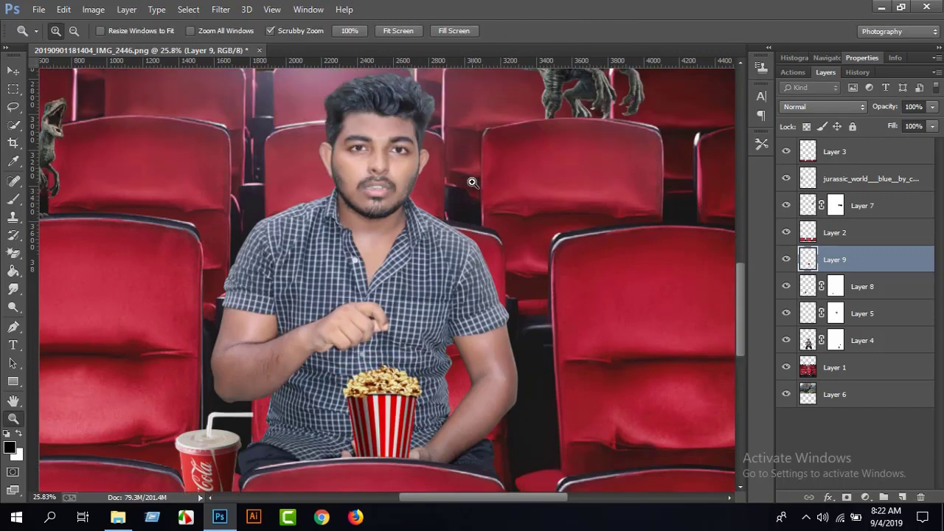
pyautogui.rightClick(389, 216)
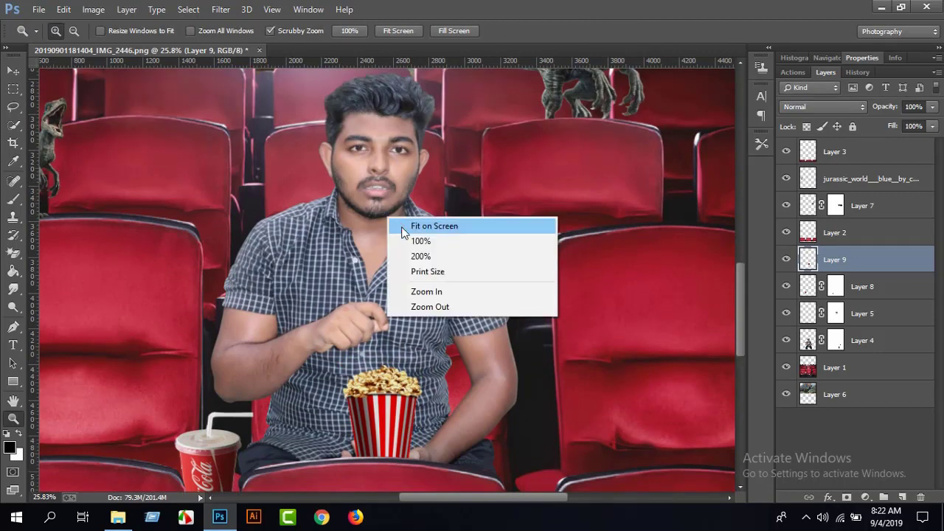
pyautogui.click(404, 227)
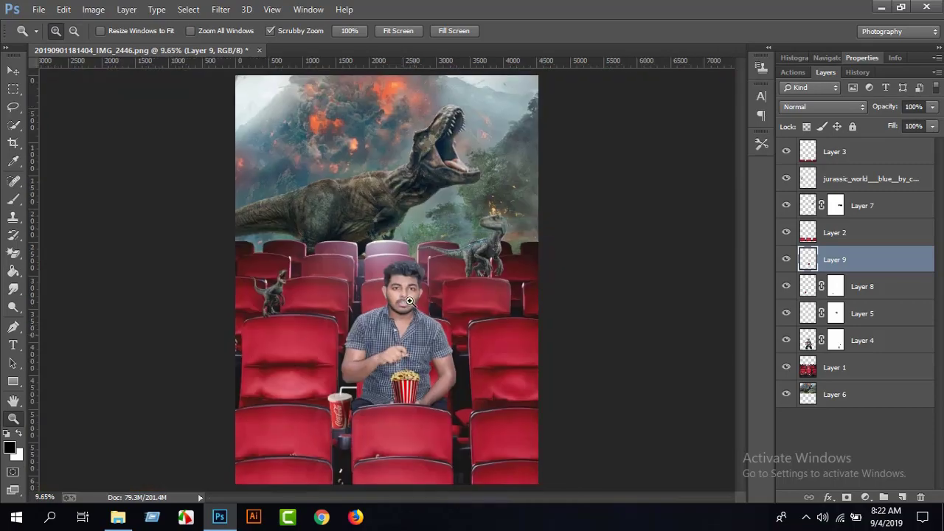
pyautogui.moveTo(408, 280); pyautogui.dragTo(505, 357)
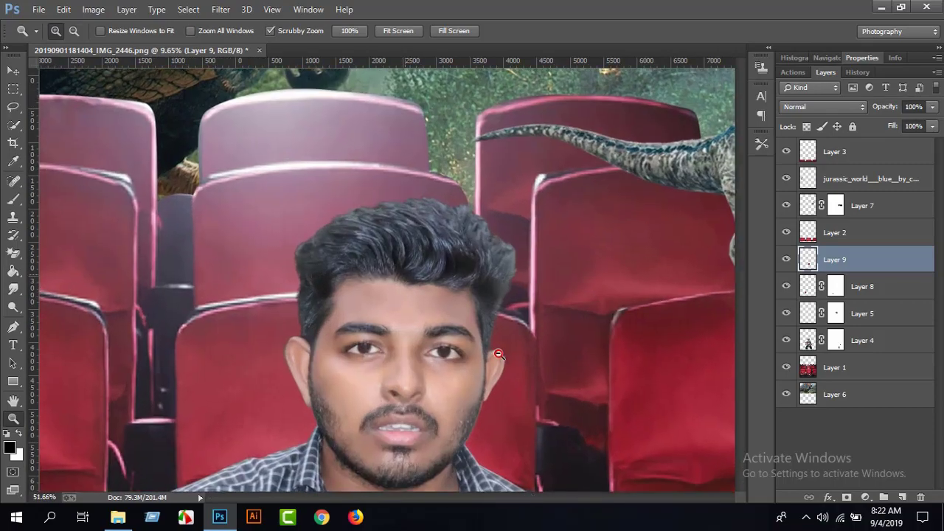
pyautogui.scroll(-3, 427, 310)
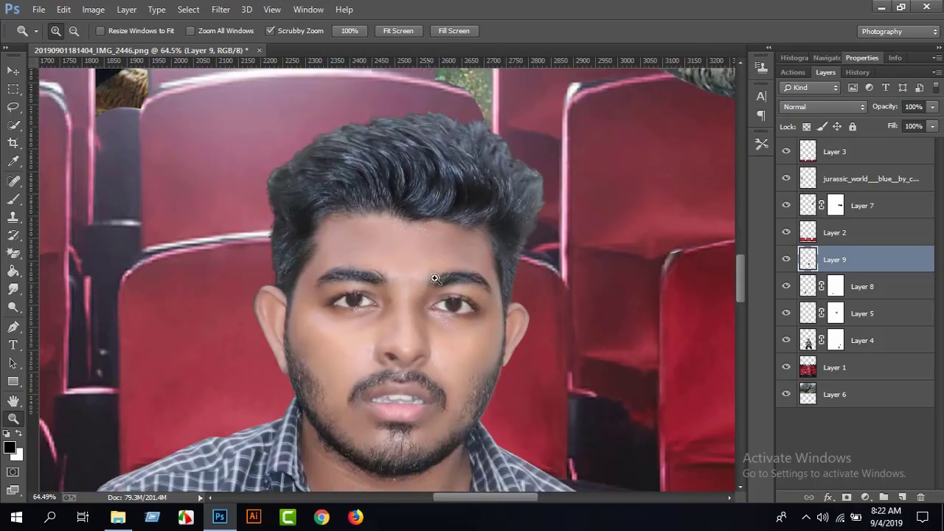
pyautogui.scroll(-1, 431, 251)
pyautogui.scroll(2, 431, 244)
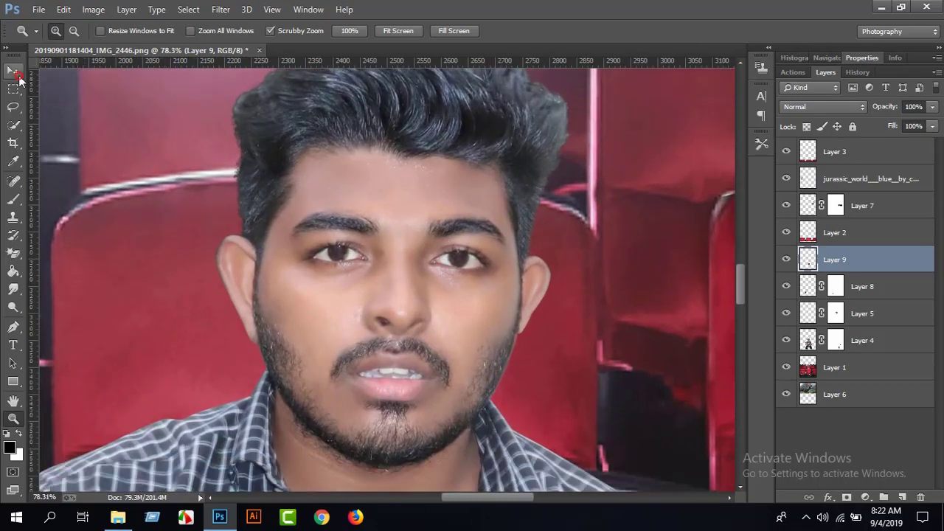
pyautogui.click(16, 74)
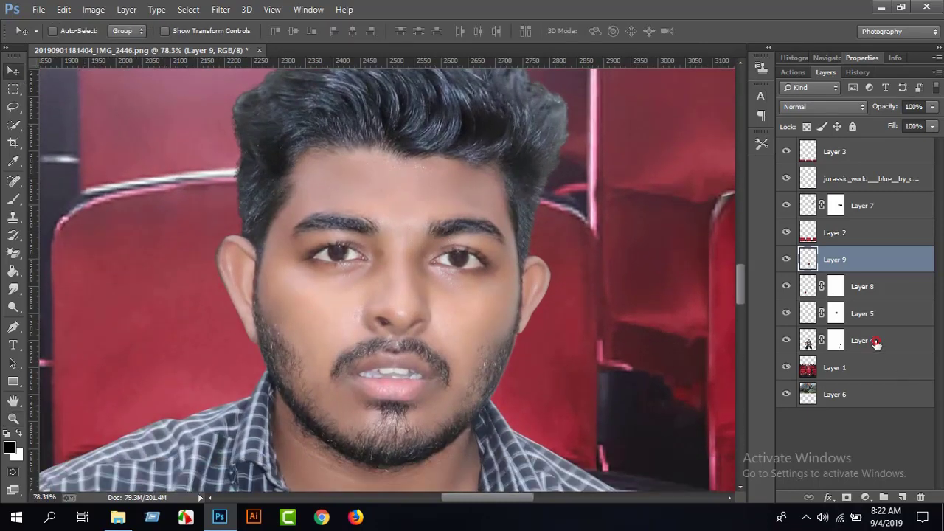
pyautogui.click(836, 341)
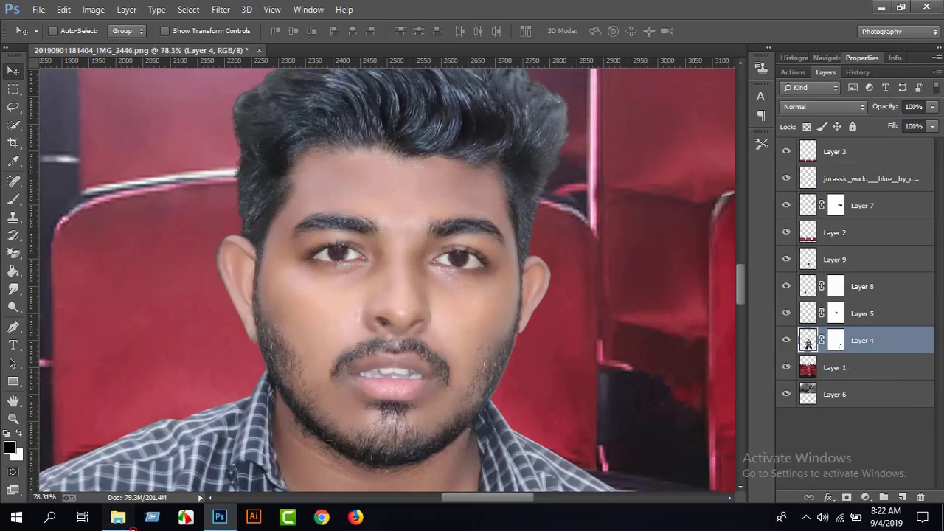
pyautogui.click(118, 516)
# Step: Drag the 3D glasses PNG from The Theatre Room folder onto Photoshop to open it
pyautogui.moveTo(169, 214); pyautogui.dragTo(228, 464)
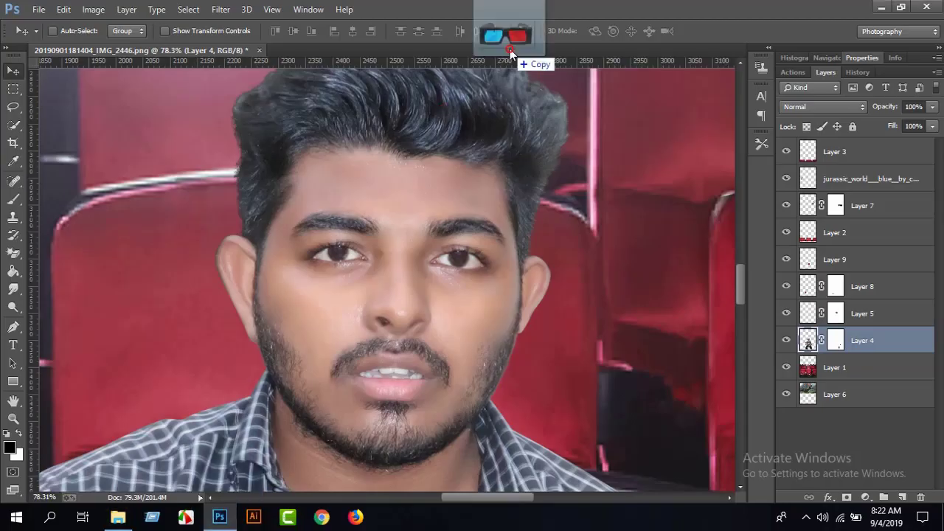
pyautogui.moveTo(228, 516); pyautogui.dragTo(509, 46)
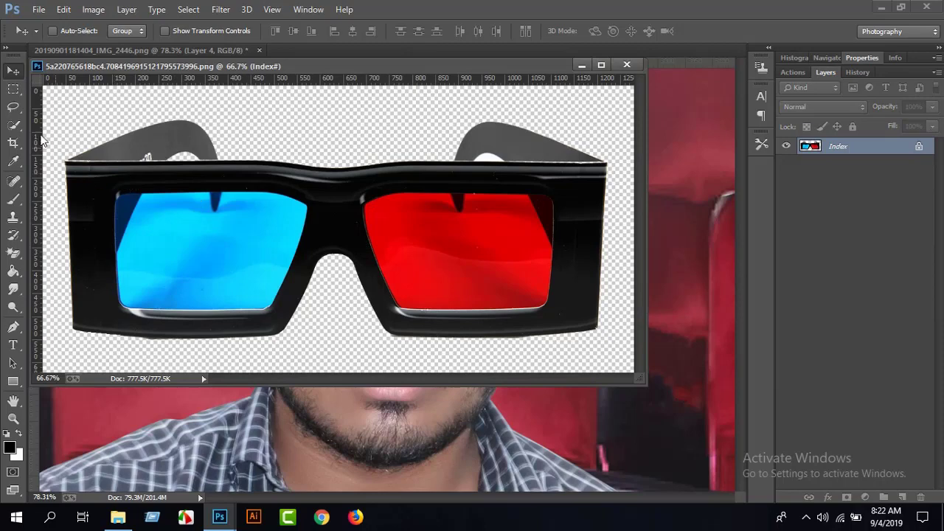
# Step: Select the area above the glasses frame and try the Magic Eraser, dismissing the Indexed Color error
pyautogui.click(13, 89)
pyautogui.moveTo(50, 93); pyautogui.dragTo(621, 162)
pyautogui.click(13, 253)
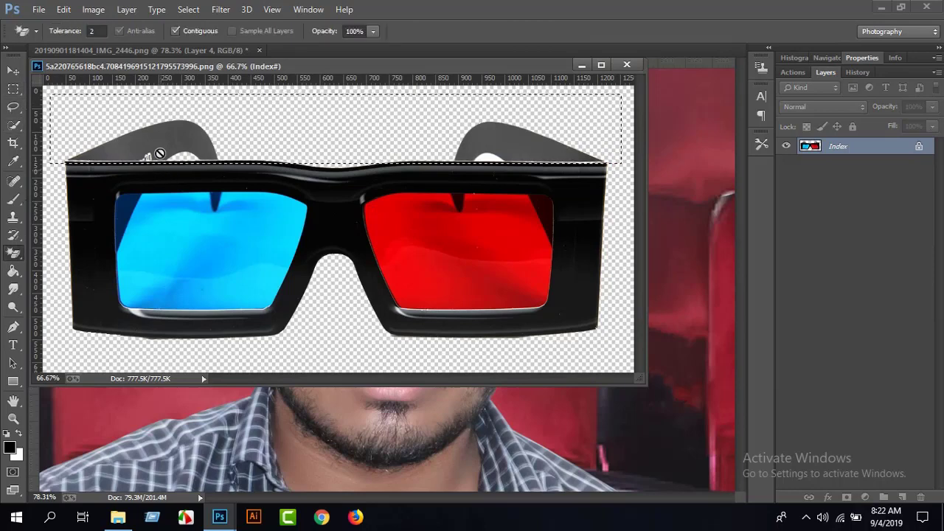
pyautogui.click(160, 138)
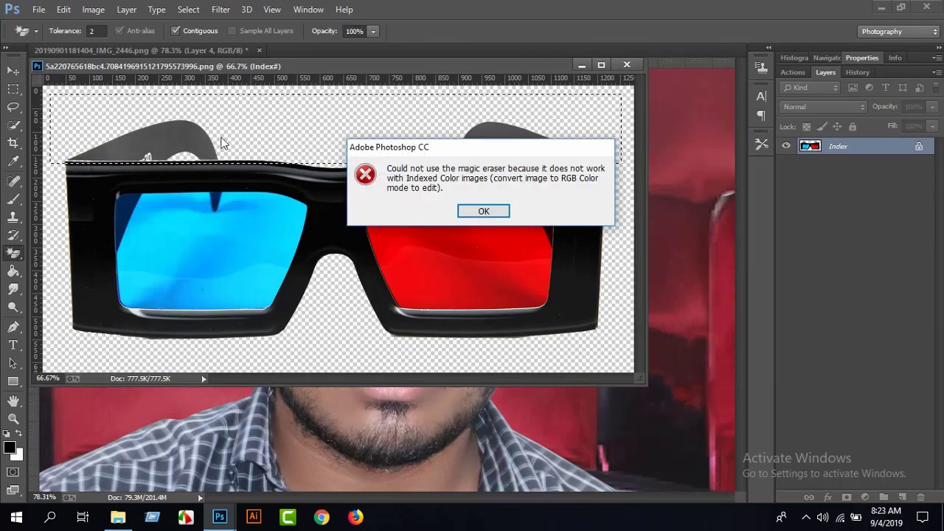
pyautogui.click(488, 210)
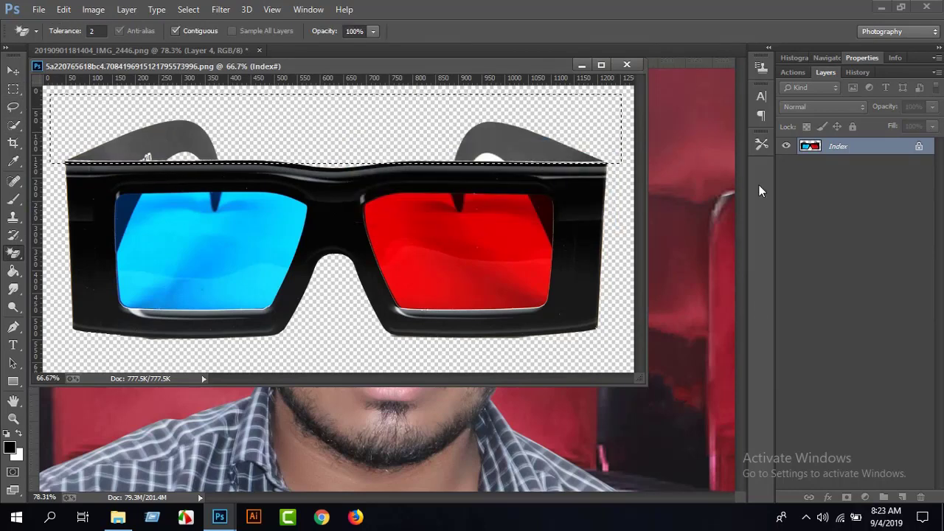
# Step: Deselect and move the glasses slightly down and to the right
pyautogui.click(13, 70)
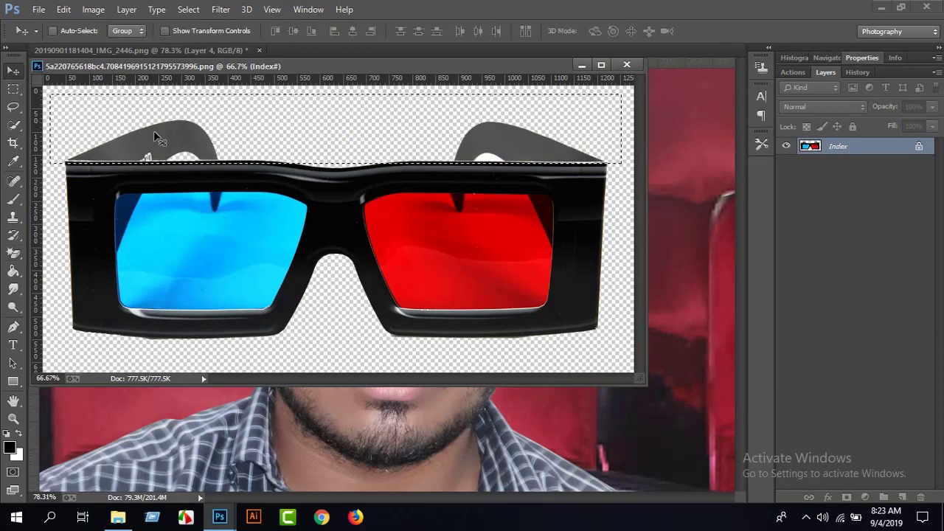
pyautogui.click(13, 107)
pyautogui.rightClick(38, 107)
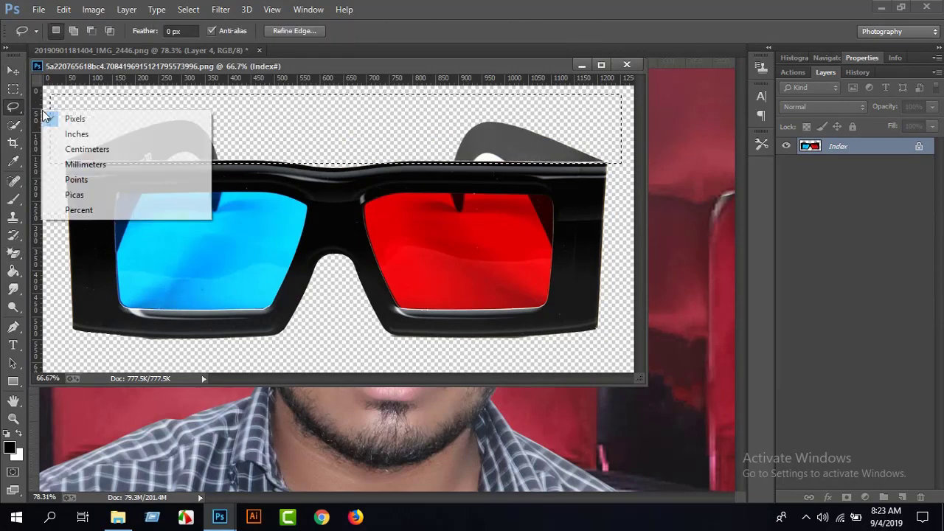
pyautogui.click(62, 107)
pyautogui.rightClick(62, 107)
pyautogui.click(74, 110)
pyautogui.press('v')
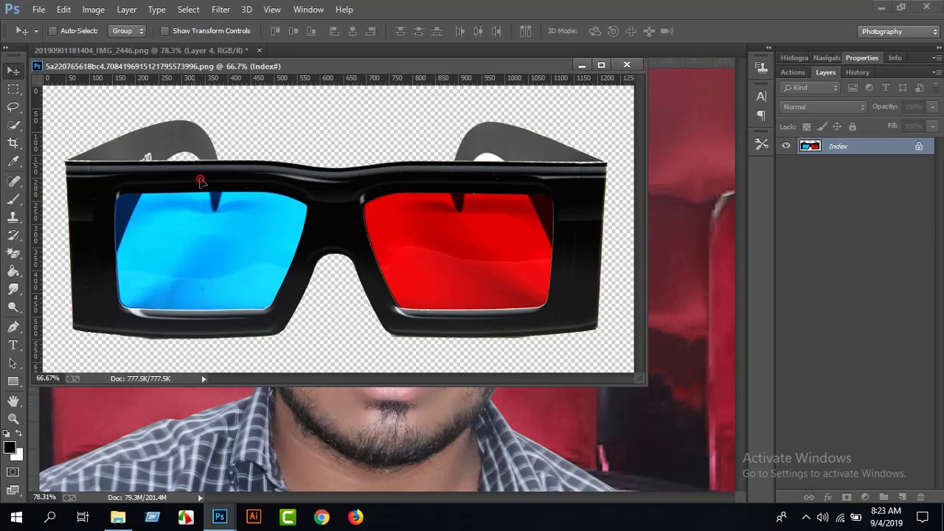
pyautogui.moveTo(208, 160)
pyautogui.mouseDown()
pyautogui.moveTo(232, 183)
pyautogui.moveTo(358, 422)
pyautogui.mouseUp()
# Step: Close the 3D glasses image without saving and drag the glasses file into the composite
pyautogui.click(627, 65)
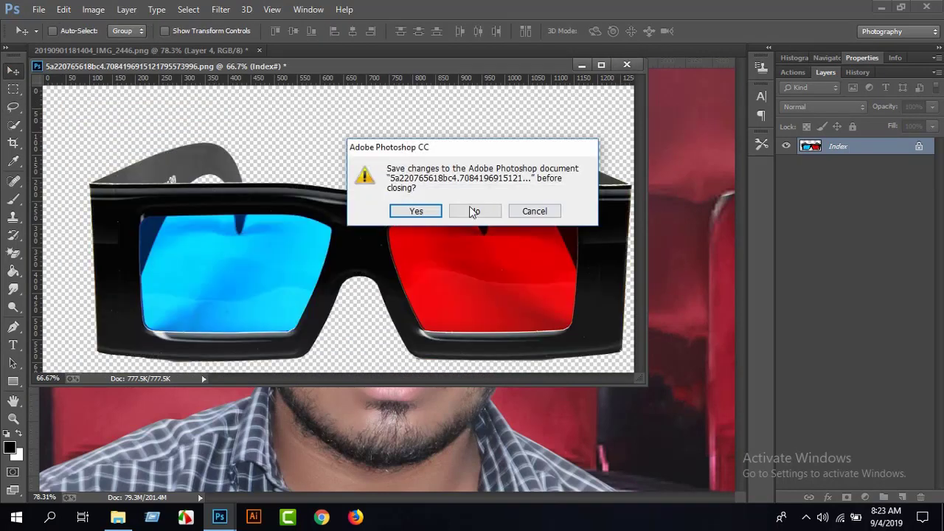
pyautogui.click(473, 211)
pyautogui.click(118, 516)
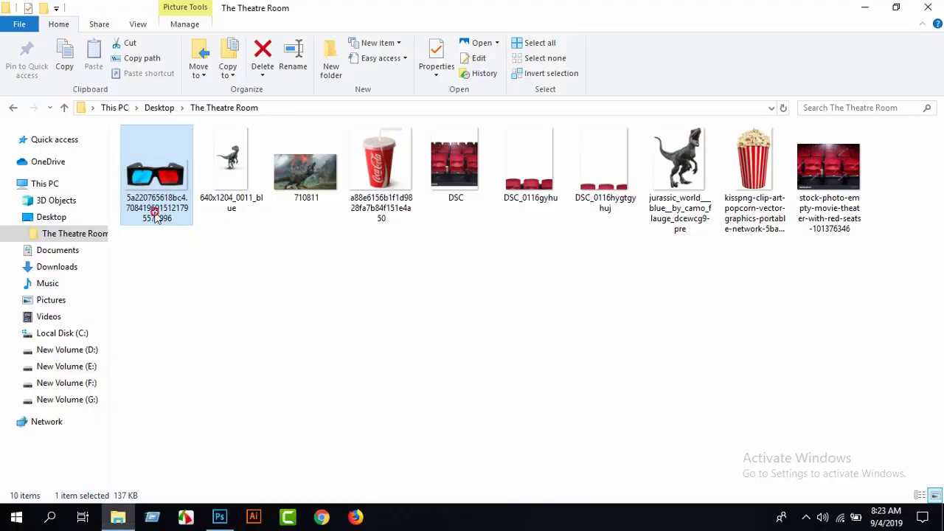
pyautogui.moveTo(157, 215); pyautogui.dragTo(341, 193)
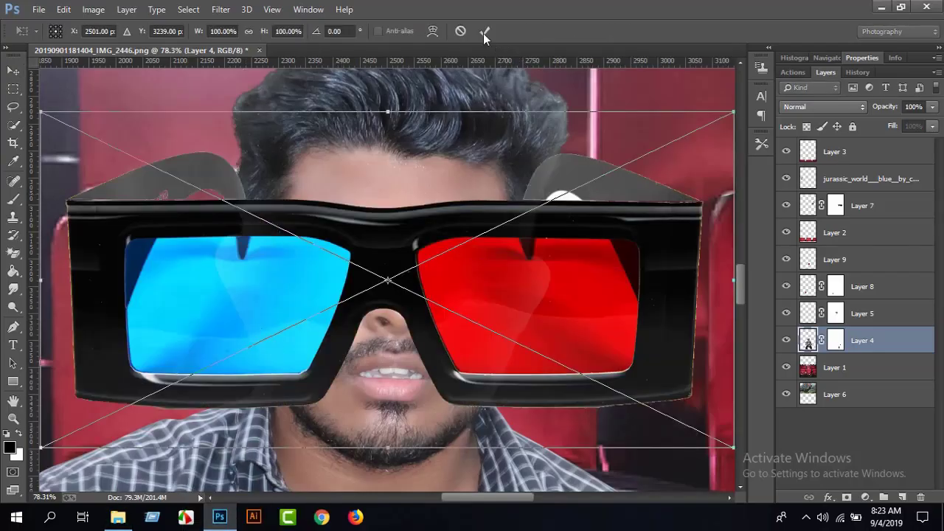
# Step: Commit the glasses placement over the face, rasterize the layer, and add a layer mask
pyautogui.click(483, 33)
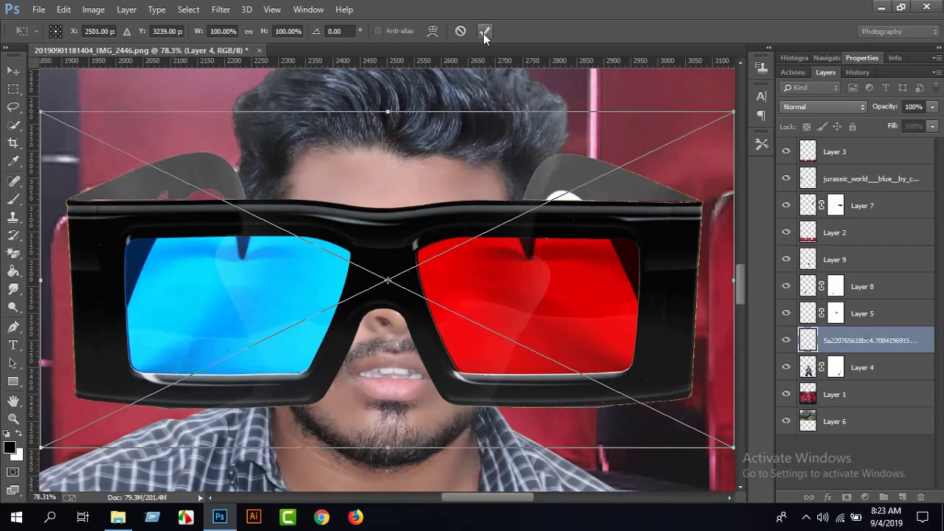
pyautogui.rightClick(828, 341)
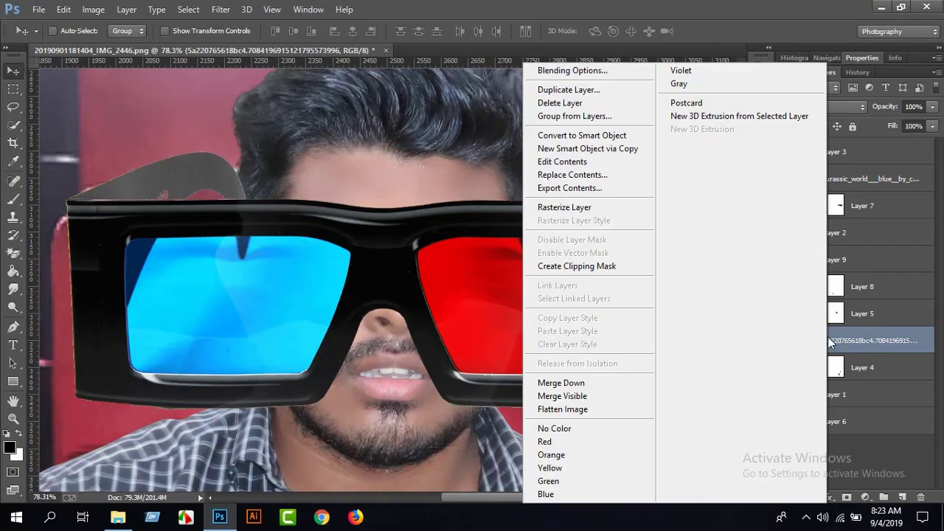
pyautogui.click(583, 207)
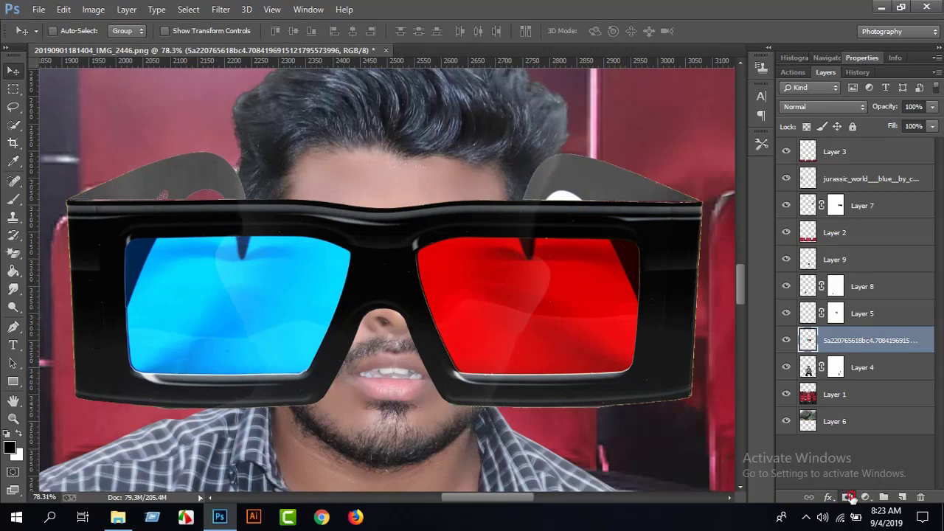
pyautogui.click(846, 497)
# Step: Marquee the strip above the frame, paint out both glasses arms on the mask, then deselect
pyautogui.click(13, 90)
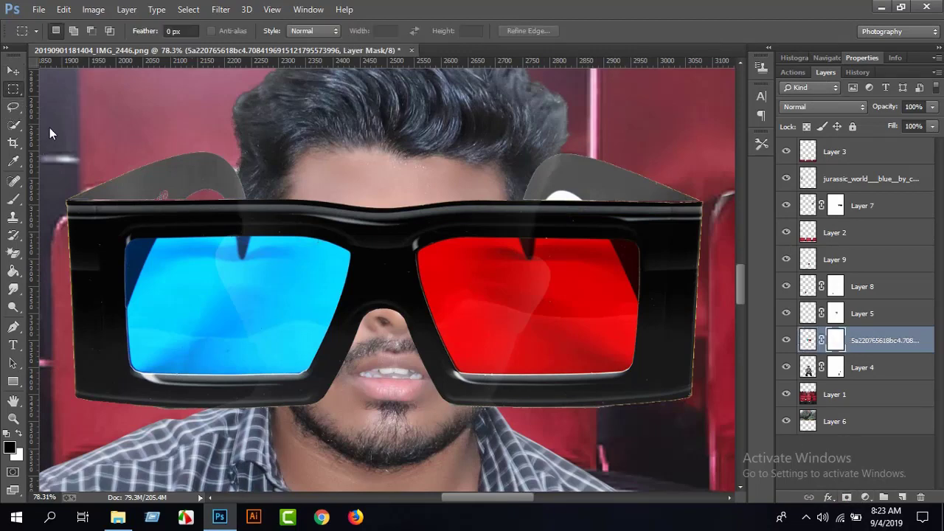
pyautogui.moveTo(53, 123); pyautogui.dragTo(708, 204)
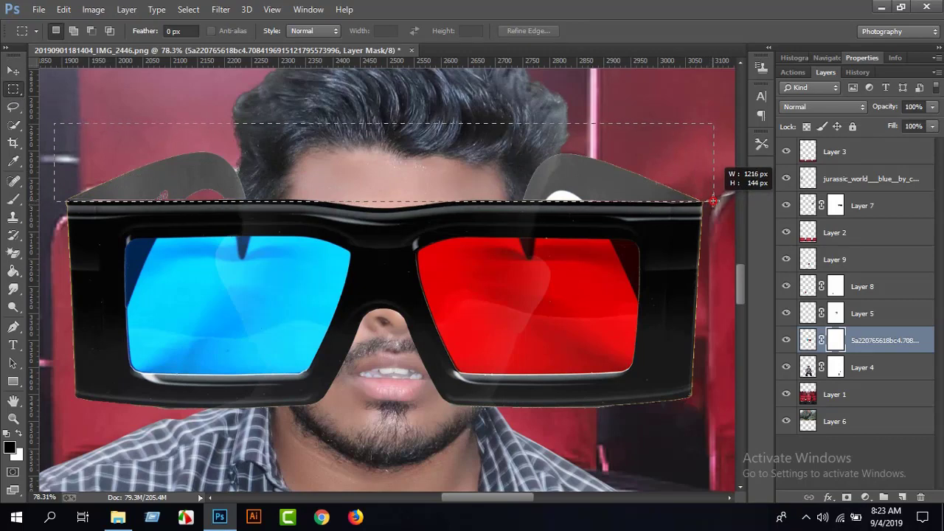
pyautogui.moveTo(708, 204); pyautogui.dragTo(714, 206)
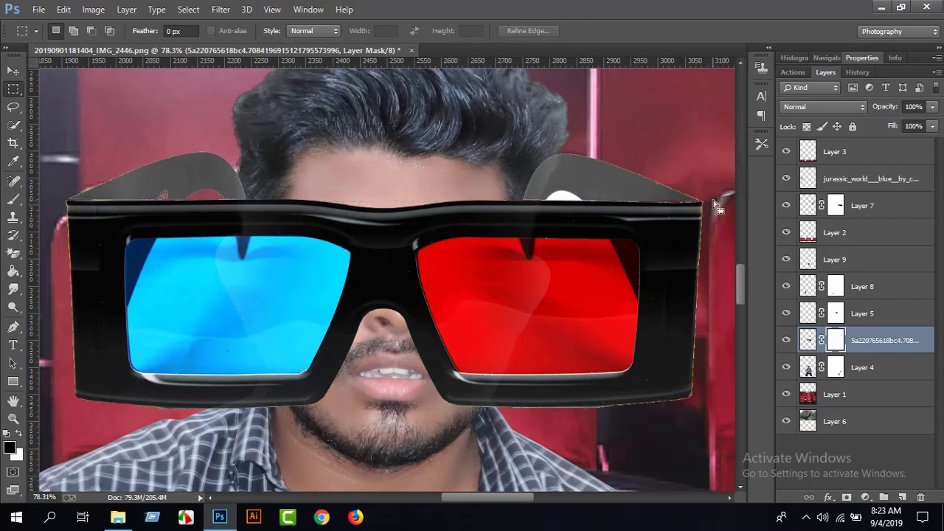
pyautogui.click(13, 199)
pyautogui.moveTo(100, 146); pyautogui.dragTo(63, 174)
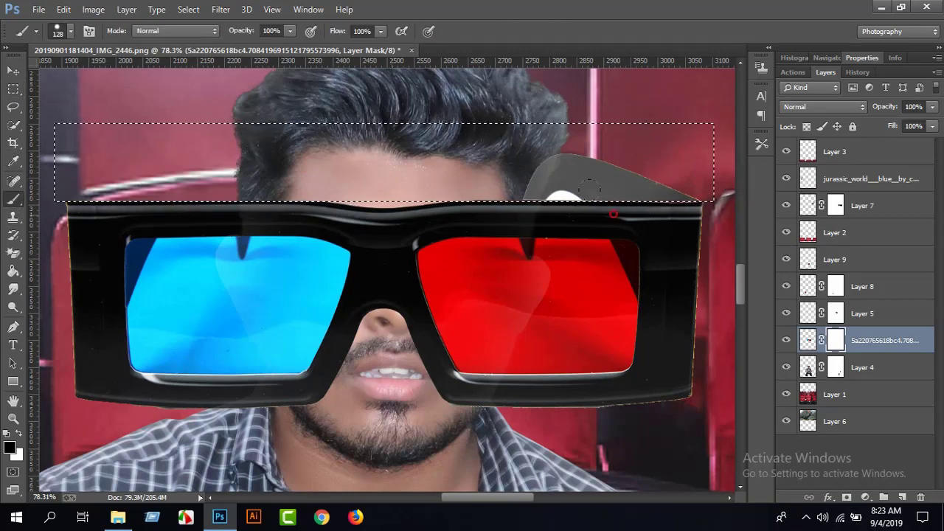
pyautogui.moveTo(590, 189); pyautogui.dragTo(457, 157)
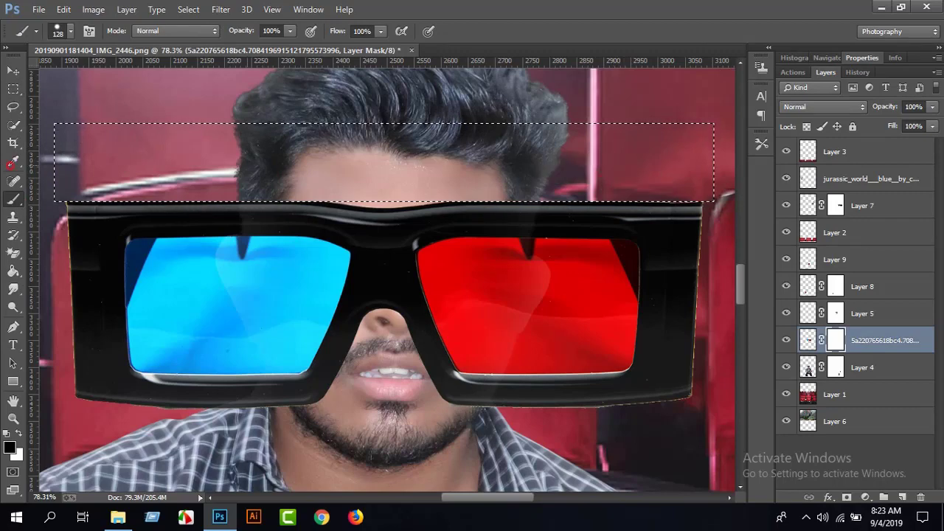
pyautogui.click(13, 107)
pyautogui.rightClick(42, 113)
pyautogui.click(74, 121)
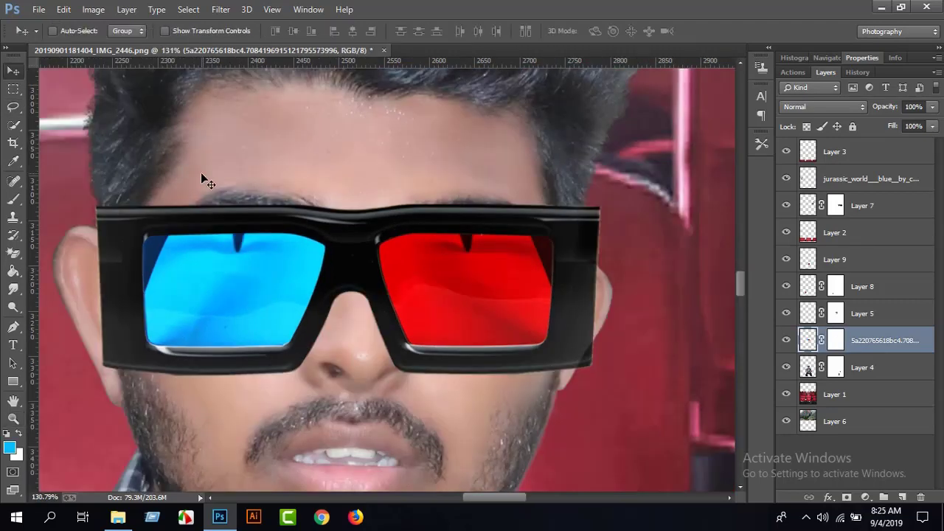
# Step: Nudge the glasses up one and right two pixels, then zoom in on the left lens
pyautogui.press('Up')
pyautogui.press('Up')
pyautogui.press('Up')
pyautogui.press('Up')
pyautogui.press('Up')
pyautogui.press('Up')
pyautogui.press('Up')
pyautogui.press('Up')
pyautogui.press('Up')
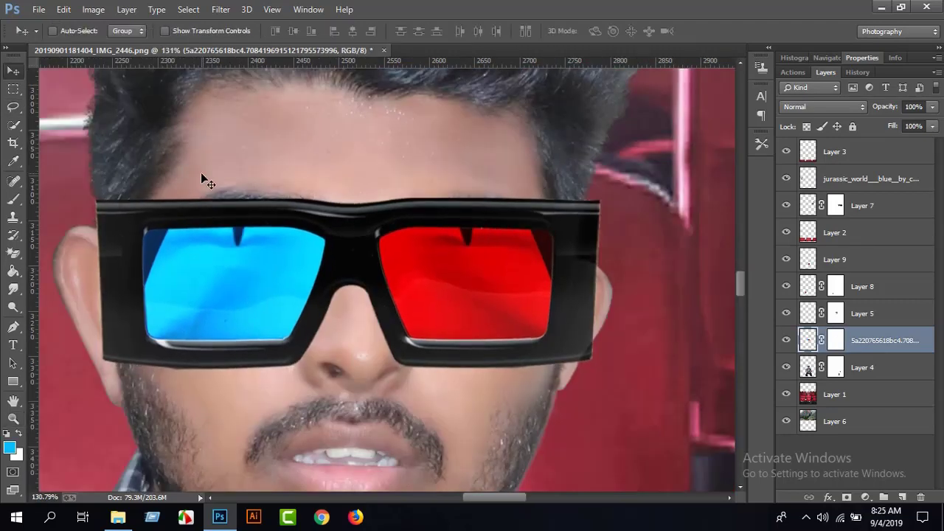
pyautogui.press('Right')
pyautogui.press('Right')
pyautogui.press('Right')
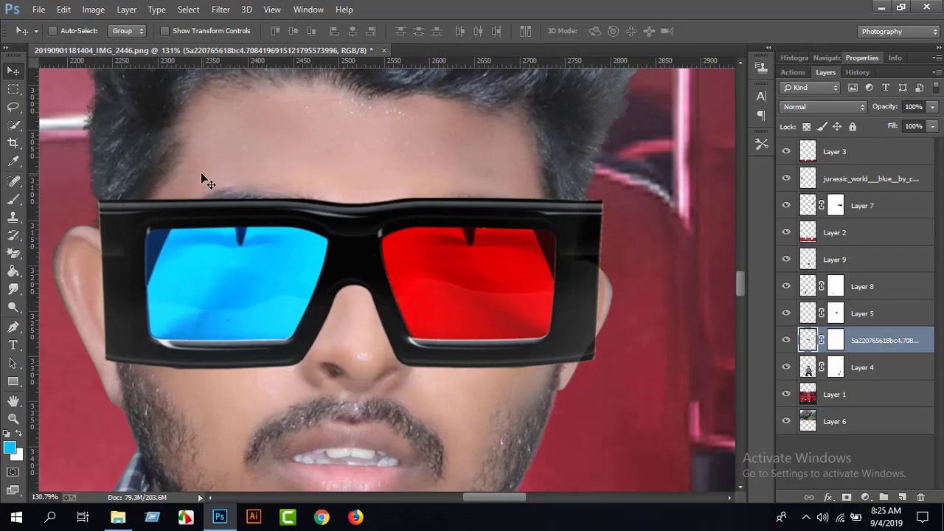
pyautogui.press('Right')
pyautogui.press('Right')
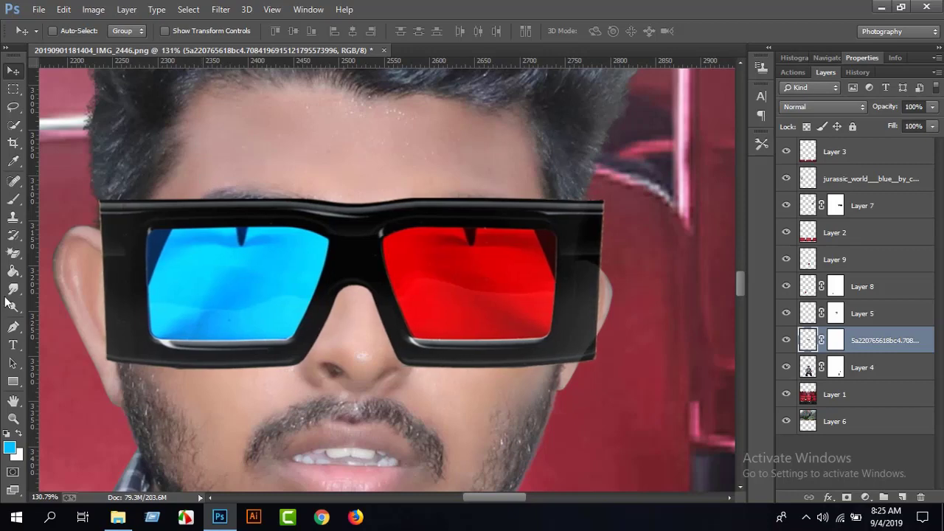
pyautogui.click(13, 418)
pyautogui.moveTo(136, 278); pyautogui.dragTo(174, 311)
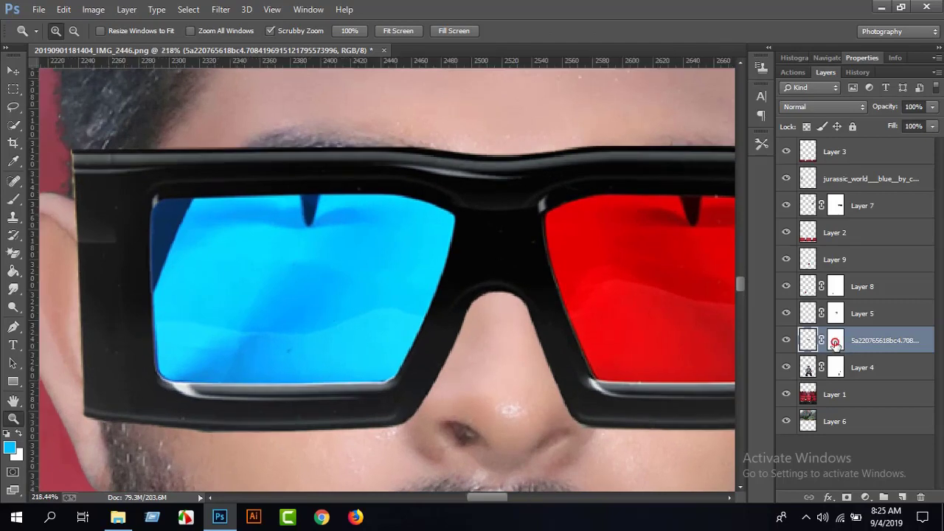
# Step: On the glasses layer mask, start a Pen path along the left lens's left edge
pyautogui.click(836, 342)
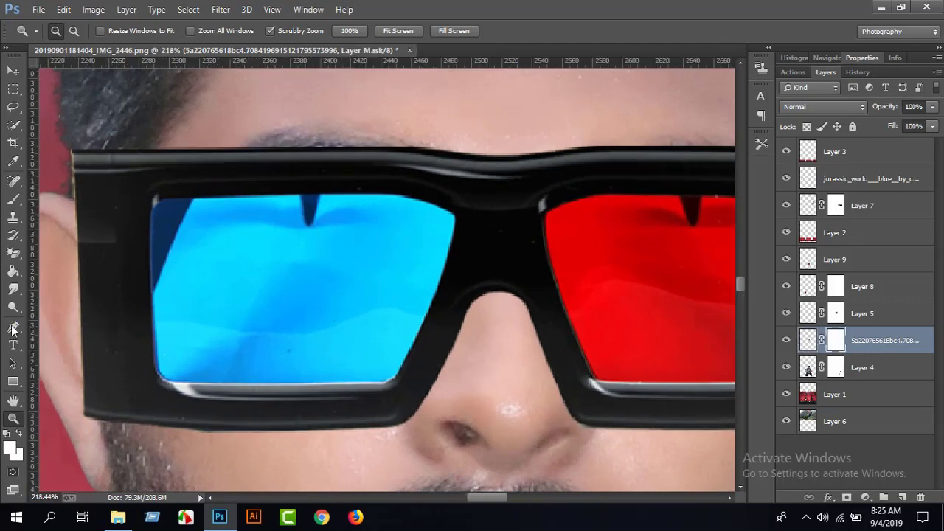
pyautogui.click(13, 328)
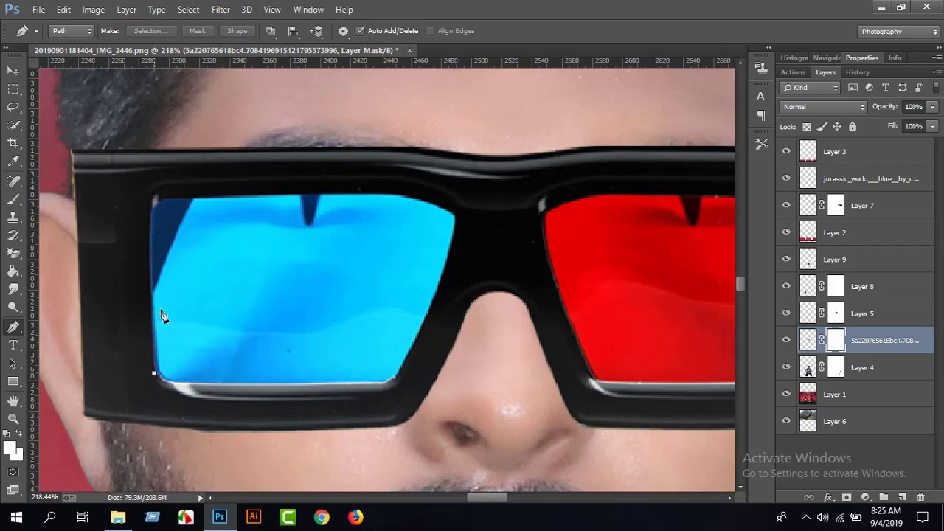
pyautogui.click(158, 209)
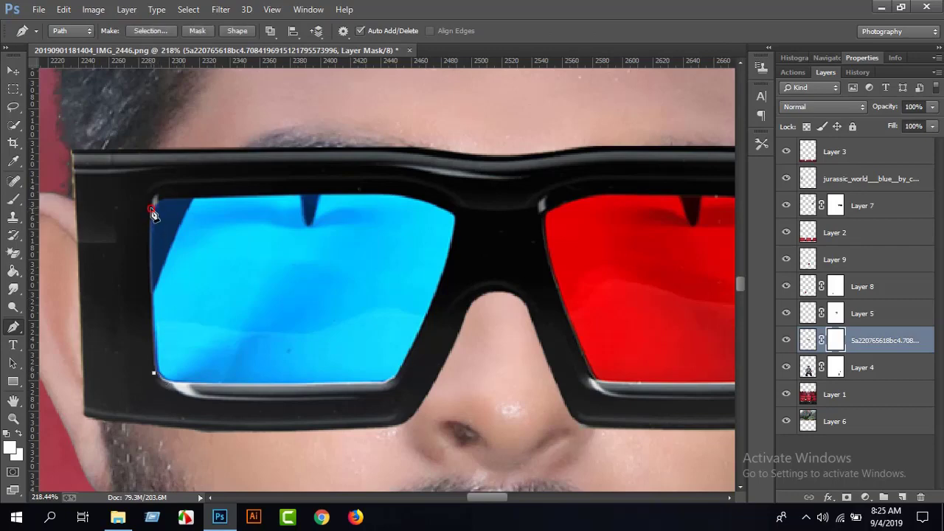
pyautogui.click(152, 210)
pyautogui.moveTo(210, 197); pyautogui.dragTo(204, 199)
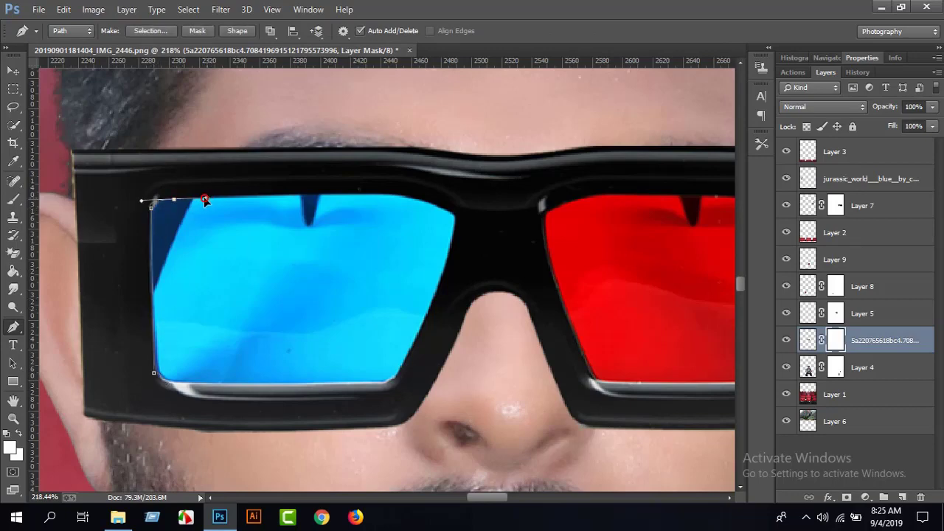
# Step: Finish the outline along the lens's top, right and bottom edges and make it a selection
pyautogui.click(392, 195)
pyautogui.moveTo(438, 290); pyautogui.dragTo(422, 325)
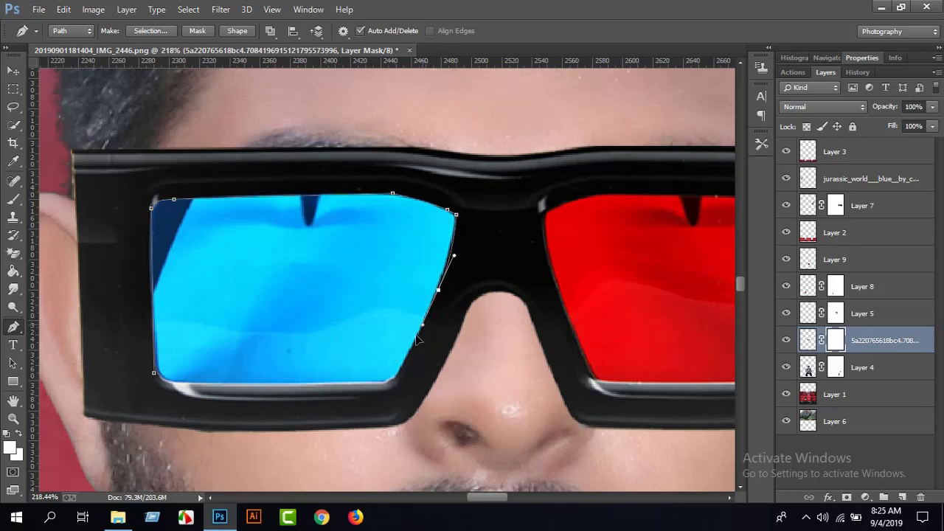
pyautogui.click(395, 379)
pyautogui.rightClick(233, 287)
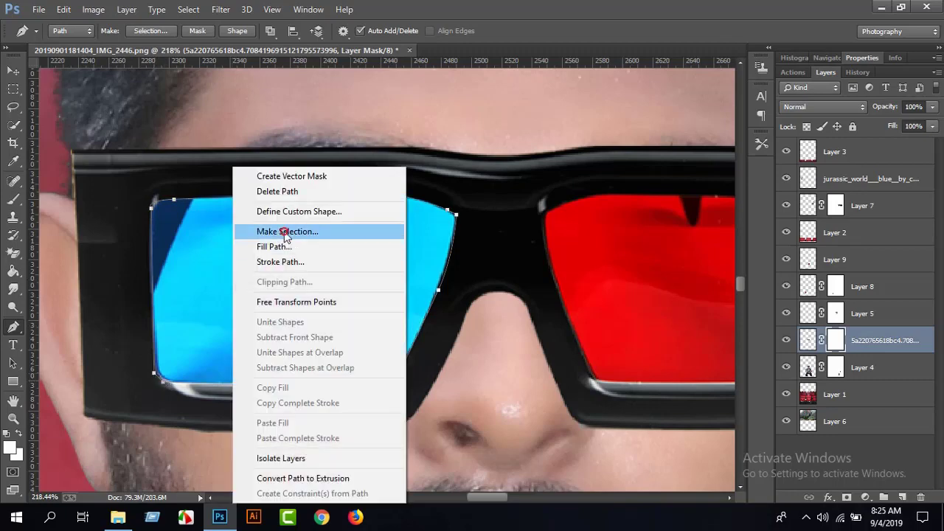
pyautogui.click(281, 232)
pyautogui.click(545, 147)
pyautogui.click(14, 199)
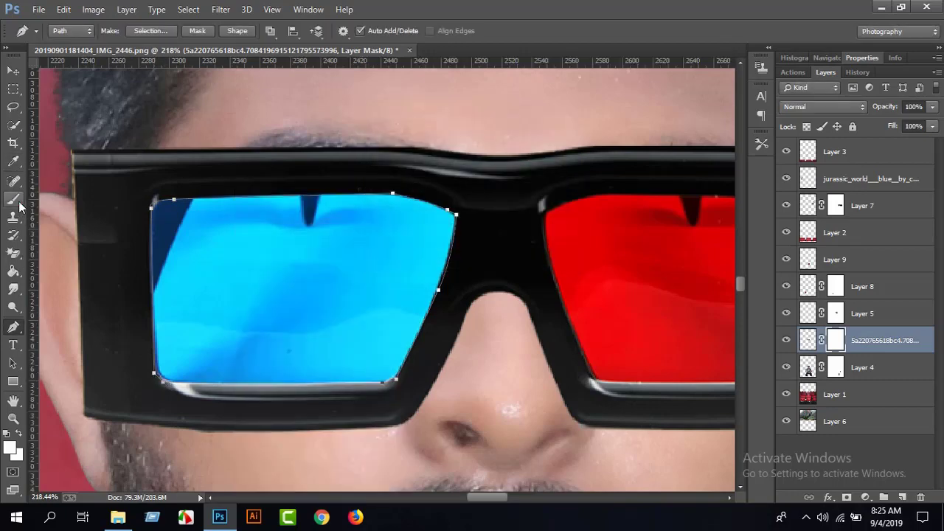
pyautogui.click(12, 273)
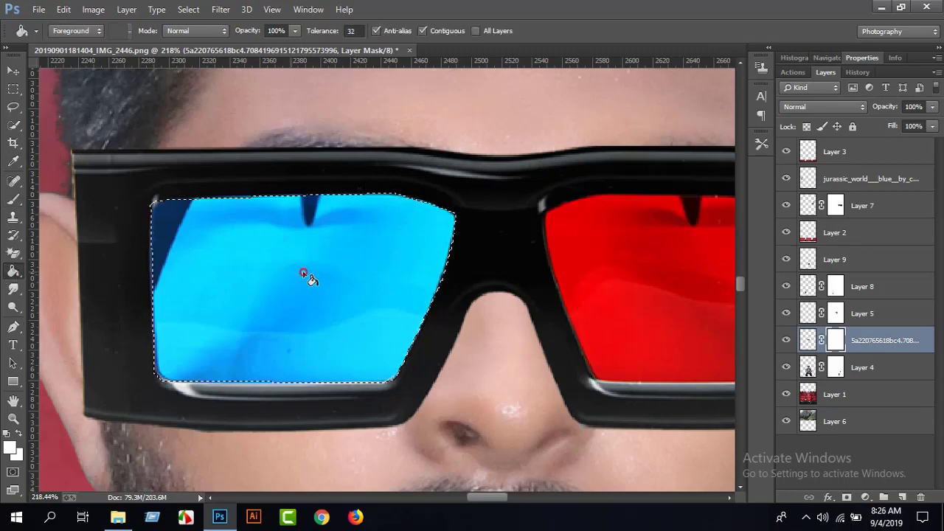
# Step: Paint out the blue fill inside the left-lens selection on the mask, then add Layer 10
pyautogui.click(14, 199)
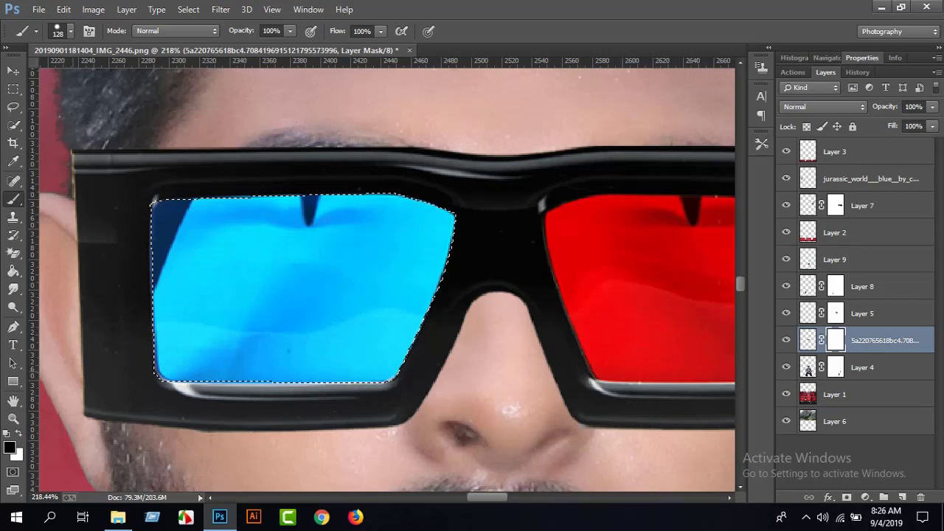
pyautogui.moveTo(185, 295)
pyautogui.mouseDown()
pyautogui.moveTo(381, 257)
pyautogui.moveTo(164, 266)
pyautogui.moveTo(238, 381)
pyautogui.mouseUp()
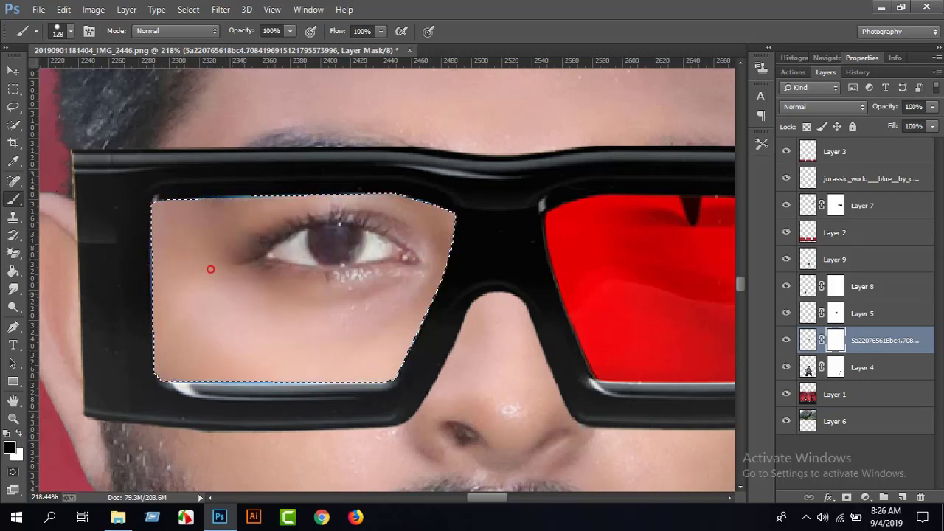
pyautogui.rightClick(412, 251)
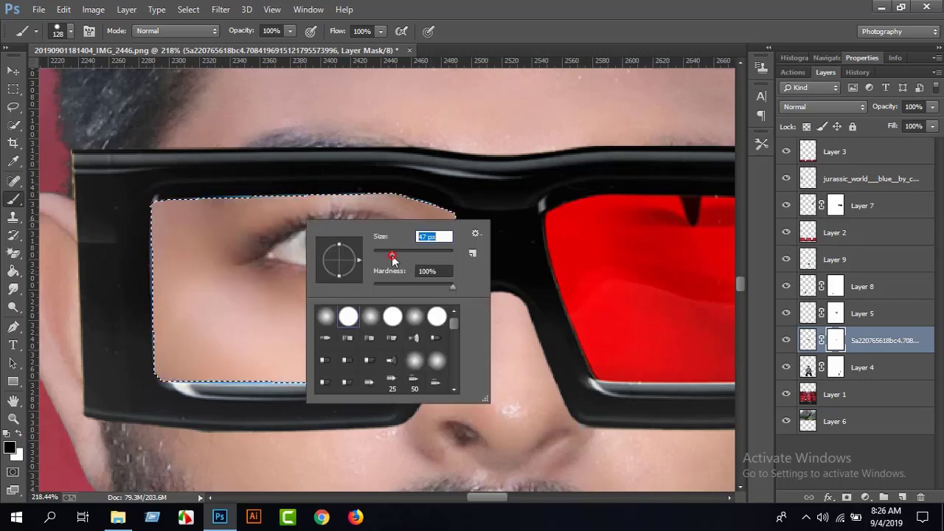
pyautogui.click(902, 499)
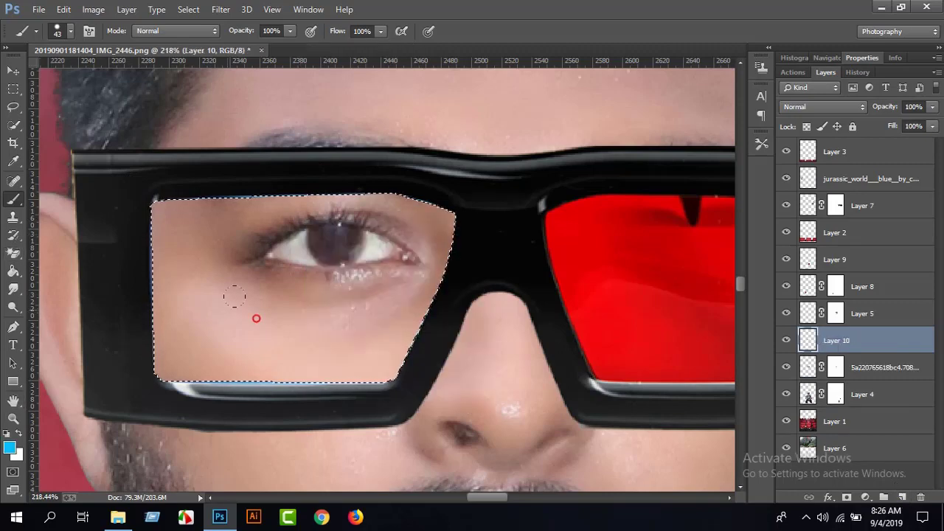
# Step: Paint blue into the left lens on Layer 10, blended at Multiply with 84% opacity
pyautogui.moveTo(235, 297)
pyautogui.mouseDown()
pyautogui.moveTo(189, 195)
pyautogui.moveTo(146, 234)
pyautogui.moveTo(162, 341)
pyautogui.moveTo(303, 384)
pyautogui.moveTo(221, 228)
pyautogui.moveTo(206, 244)
pyautogui.moveTo(463, 248)
pyautogui.moveTo(218, 290)
pyautogui.mouseUp()
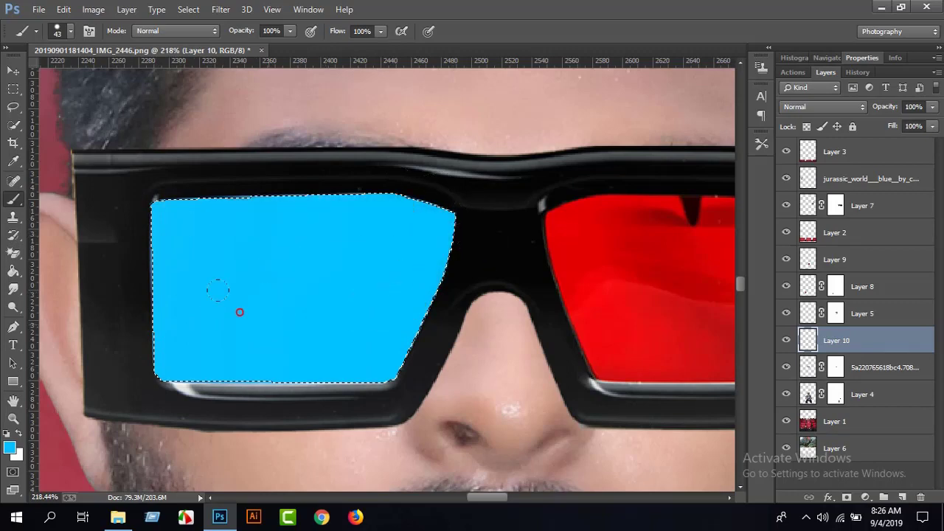
pyautogui.click(13, 71)
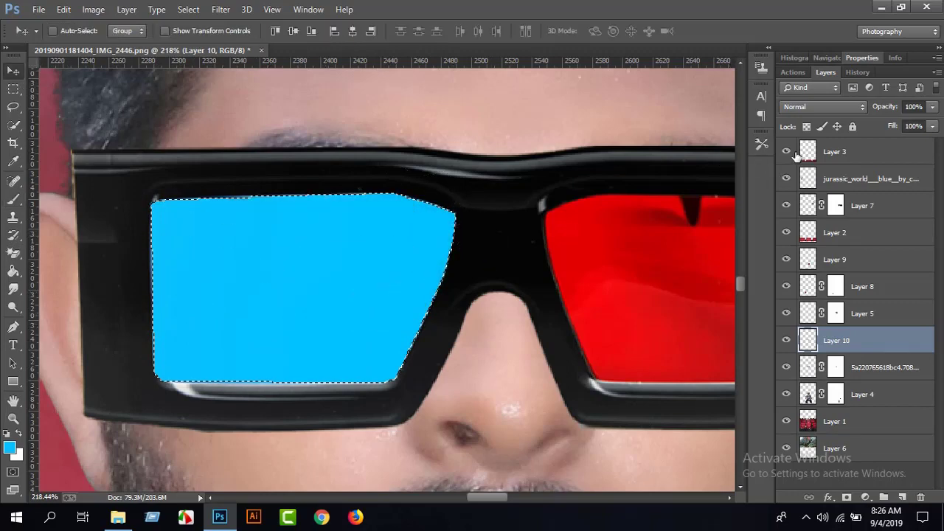
pyautogui.click(807, 107)
pyautogui.click(803, 163)
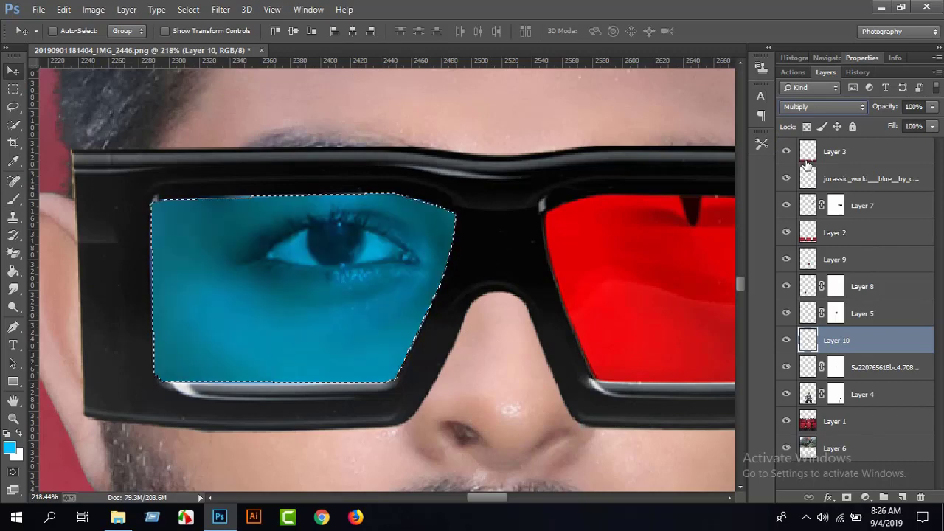
pyautogui.moveTo(881, 107); pyautogui.dragTo(875, 109)
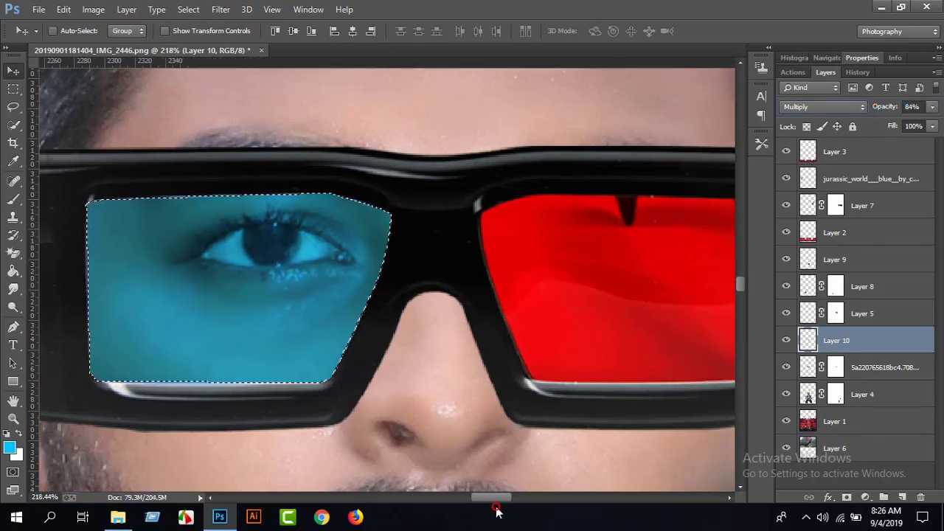
pyautogui.moveTo(491, 499); pyautogui.dragTo(513, 521)
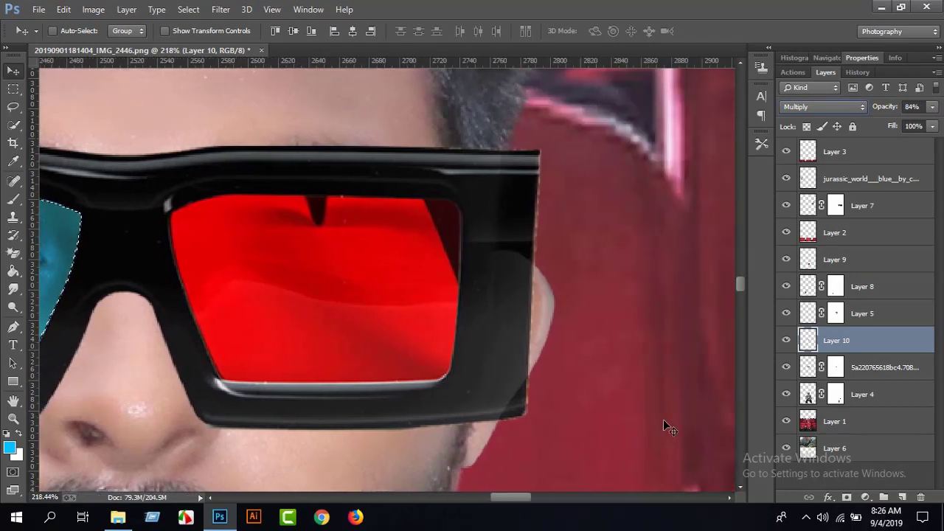
# Step: On the glasses mask, start a Pen path along the red lens's top edge, redoing a misplaced anchor
pyautogui.click(837, 368)
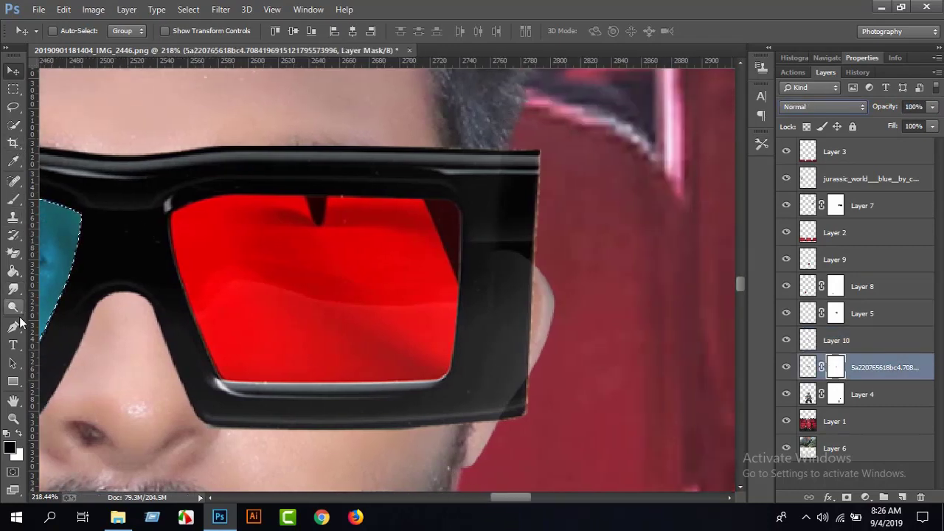
pyautogui.press('p')
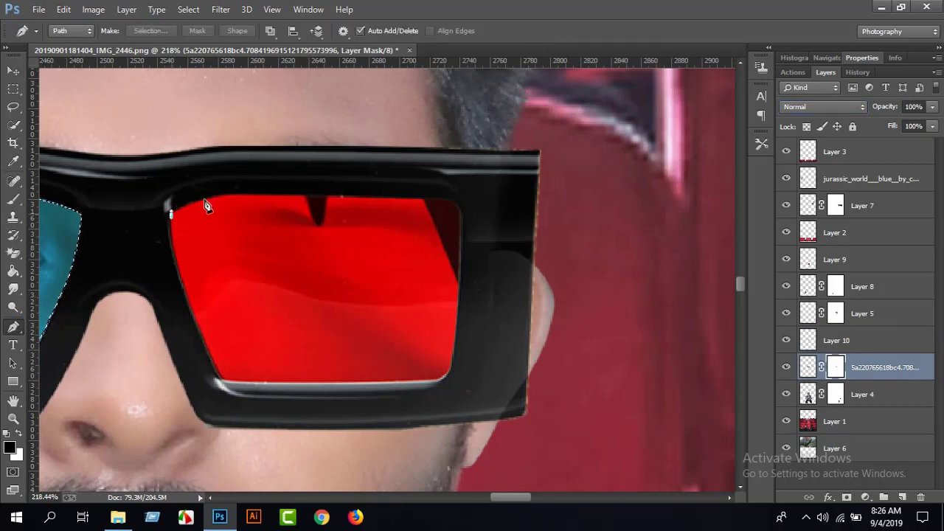
pyautogui.click(216, 197)
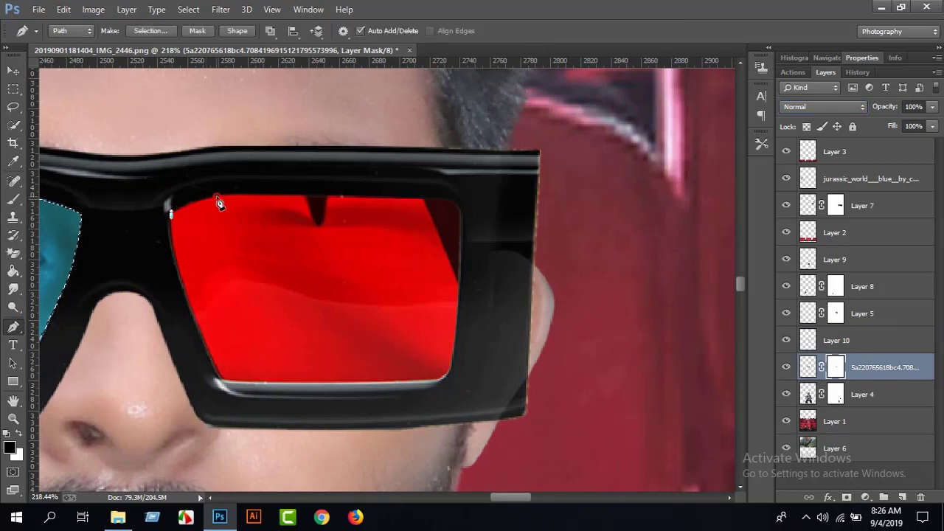
pyautogui.click(449, 200)
pyautogui.click(867, 72)
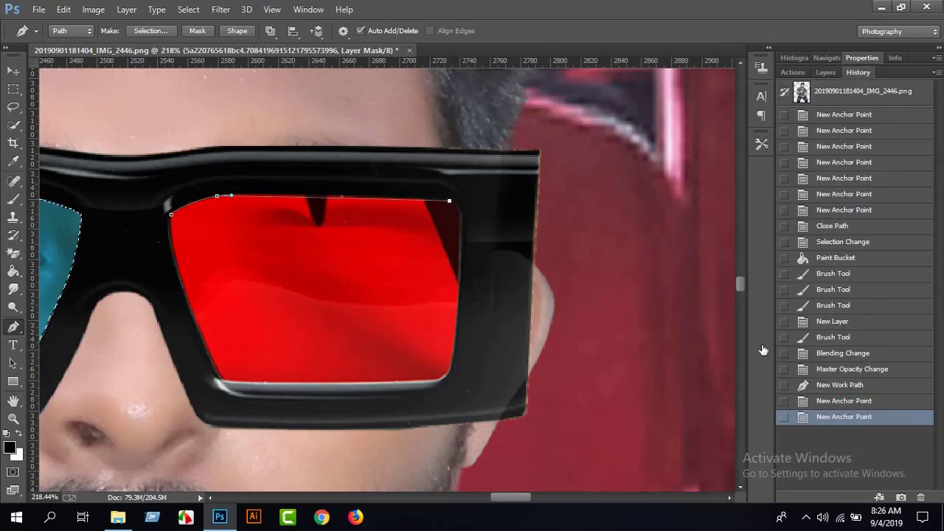
pyautogui.hotkey('ctrl', 'z')
pyautogui.click(424, 210)
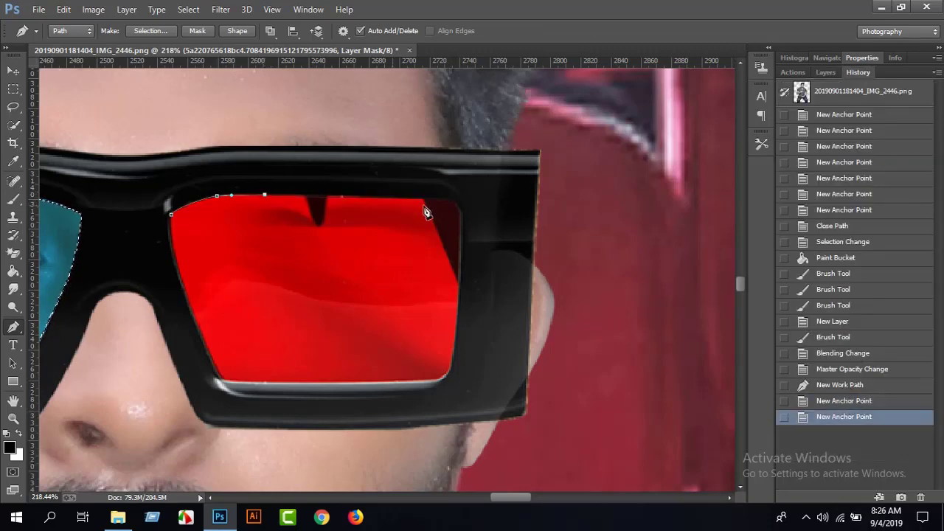
pyautogui.click(449, 200)
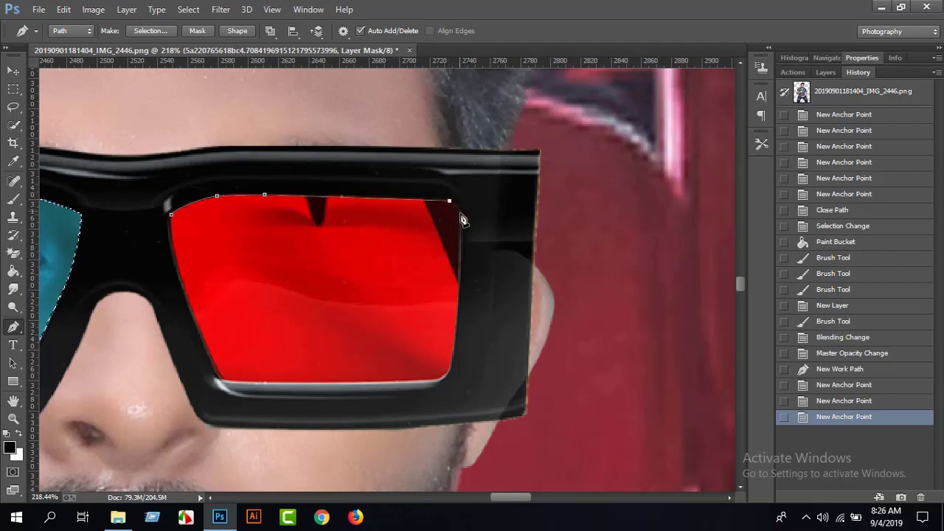
# Step: Trace the lens's right, bottom and left edges, close the path and choose Make Selection
pyautogui.click(461, 236)
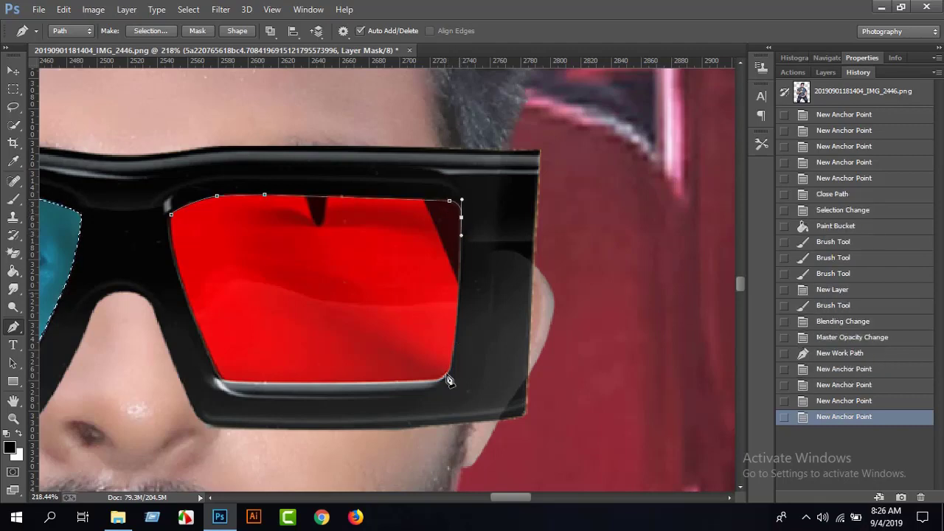
pyautogui.click(451, 367)
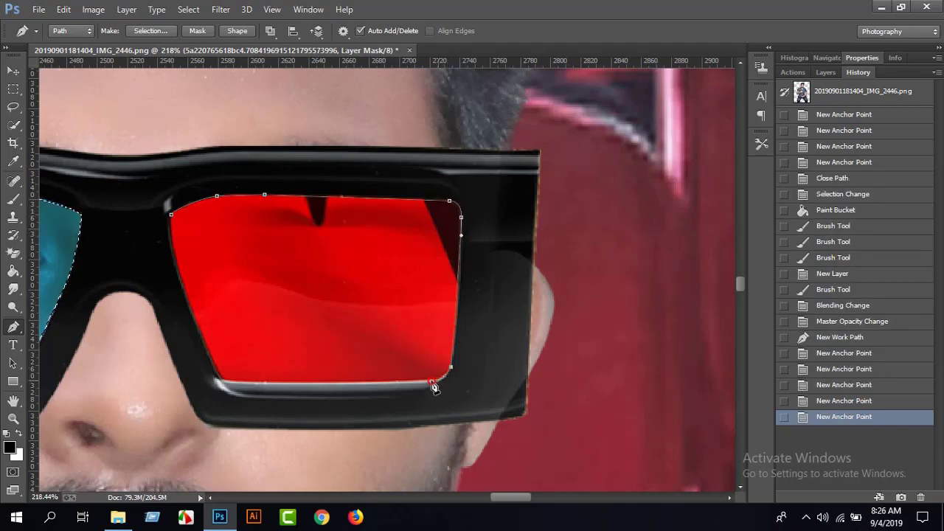
pyautogui.click(429, 381)
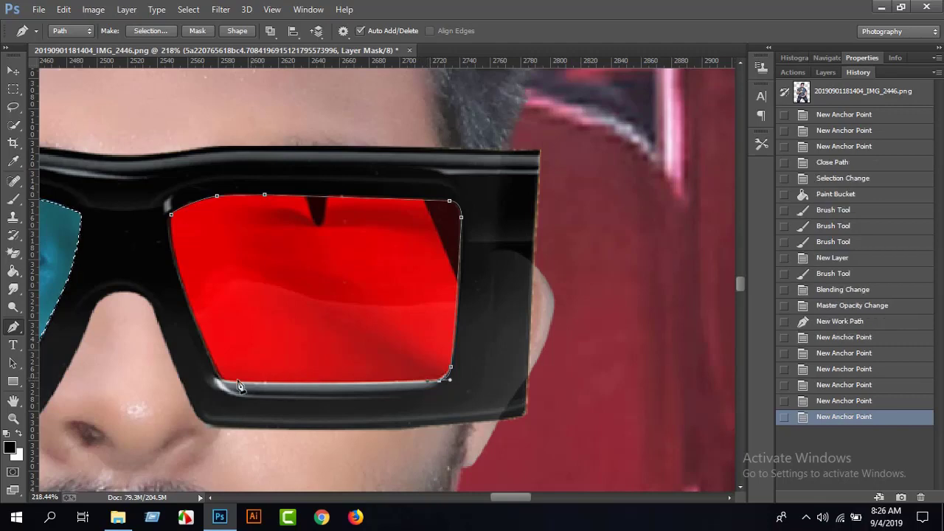
pyautogui.click(220, 382)
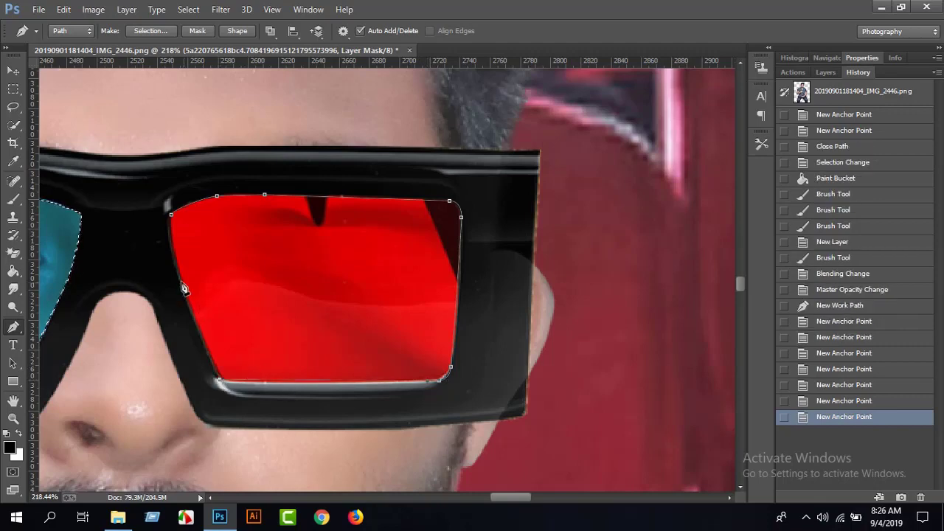
pyautogui.moveTo(173, 260); pyautogui.dragTo(171, 224)
pyautogui.click(171, 217)
pyautogui.rightClick(236, 236)
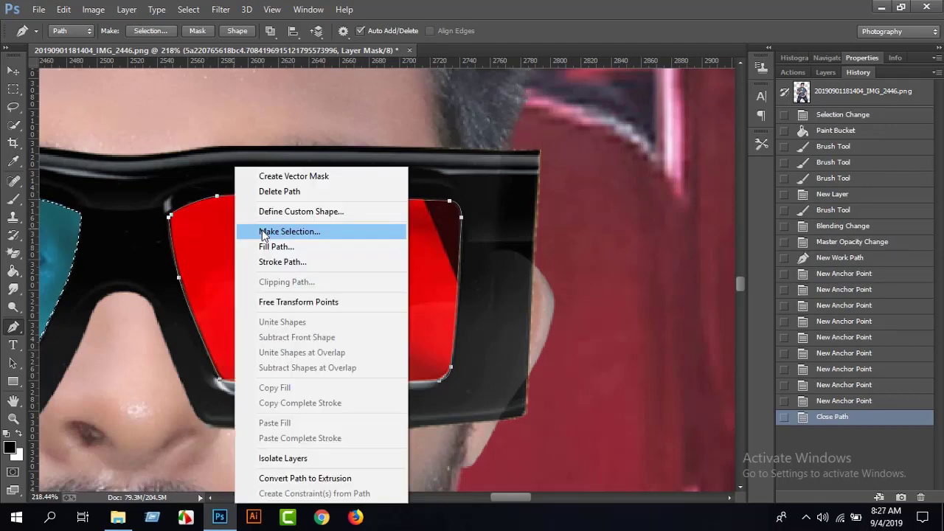
pyautogui.click(303, 230)
# Step: Confirm the right-lens selection, brush the mask to remove the red tint, and add Layer 11
pyautogui.click(543, 147)
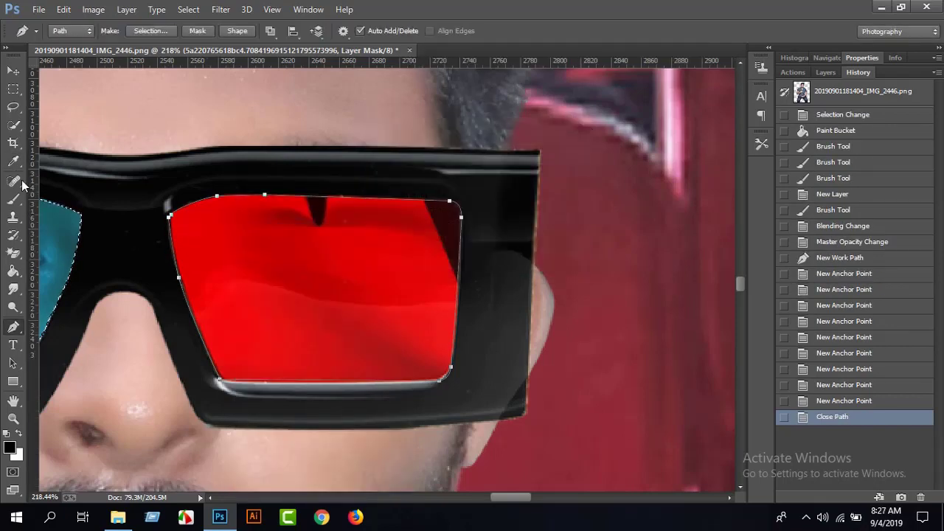
pyautogui.press('b')
pyautogui.moveTo(248, 218)
pyautogui.mouseDown()
pyautogui.moveTo(173, 212)
pyautogui.moveTo(210, 314)
pyautogui.moveTo(269, 169)
pyautogui.moveTo(386, 188)
pyautogui.moveTo(454, 221)
pyautogui.moveTo(433, 286)
pyautogui.mouseUp()
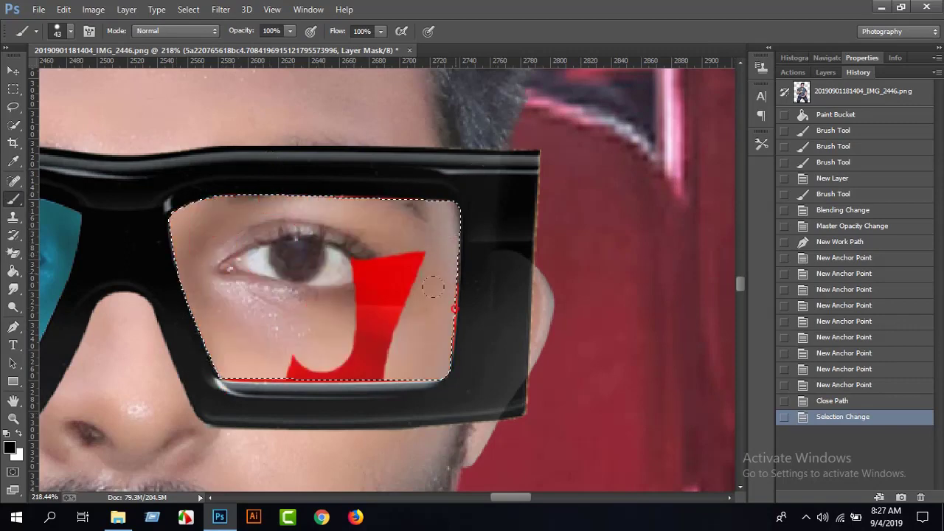
pyautogui.moveTo(317, 359)
pyautogui.mouseDown()
pyautogui.moveTo(398, 317)
pyautogui.moveTo(389, 226)
pyautogui.mouseUp()
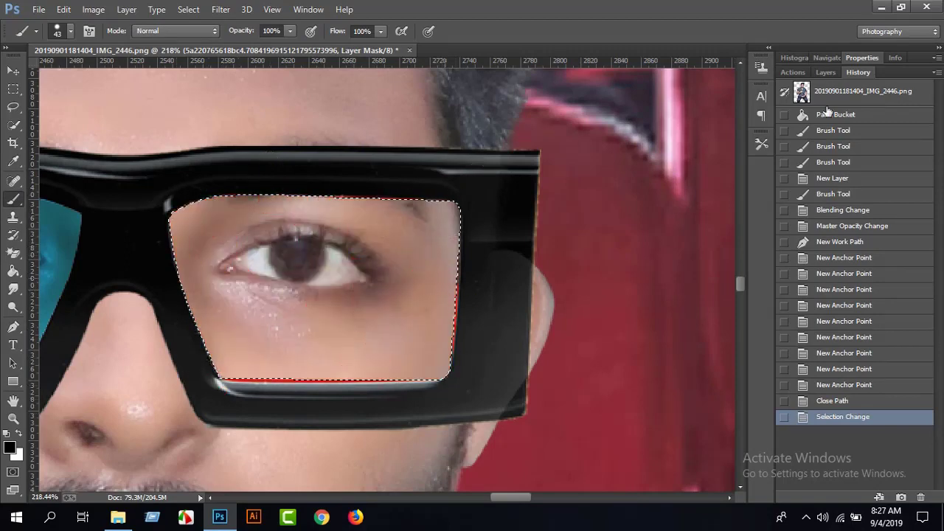
pyautogui.click(835, 71)
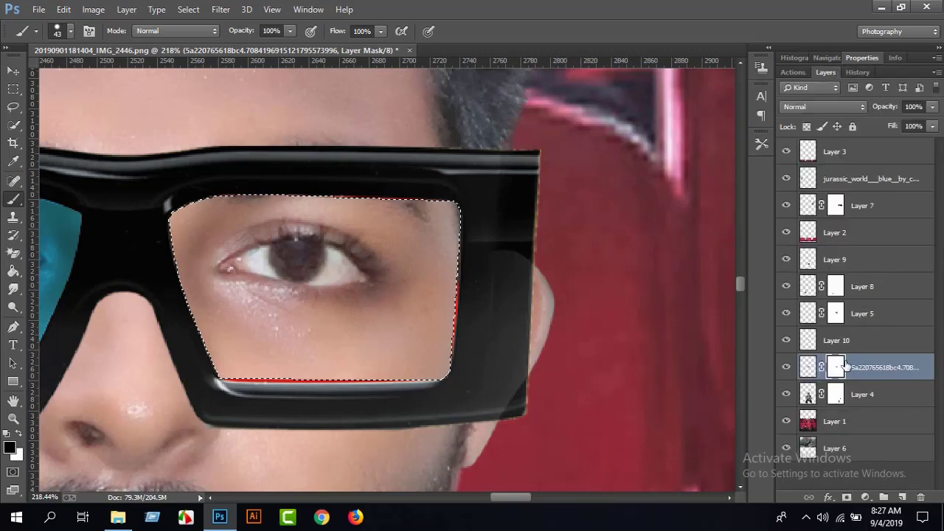
pyautogui.click(901, 496)
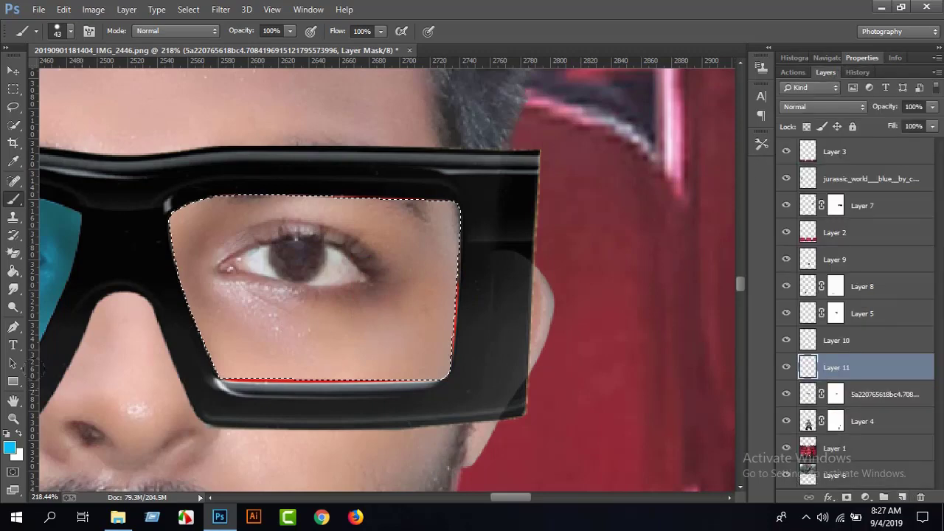
pyautogui.click(9, 447)
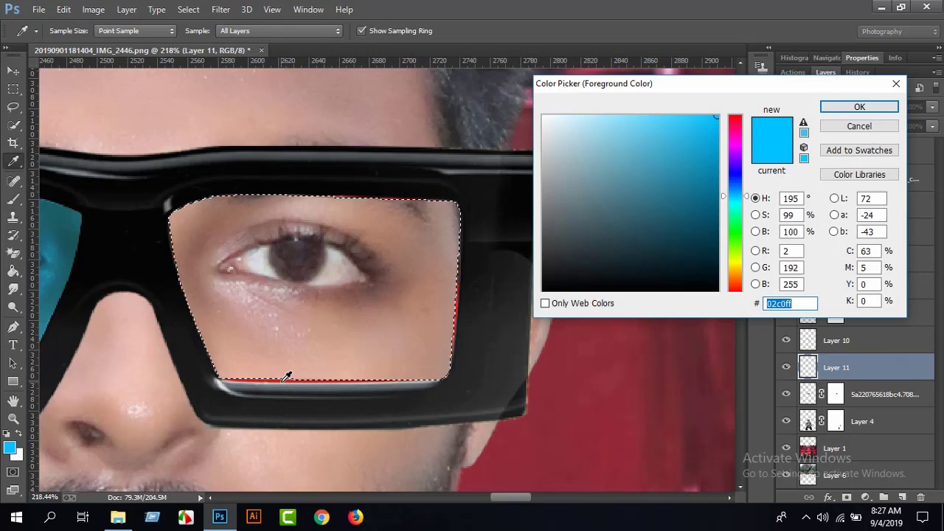
# Step: Set the foreground colour to solid red #e90303, sampled from the lens edge
pyautogui.click(285, 376)
pyautogui.click(734, 125)
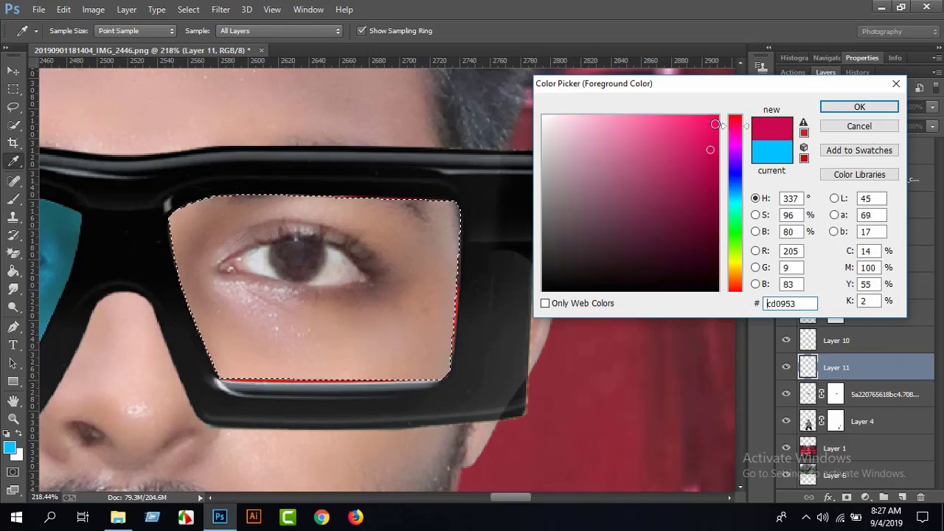
pyautogui.click(718, 124)
pyautogui.moveTo(734, 140); pyautogui.dragTo(734, 290)
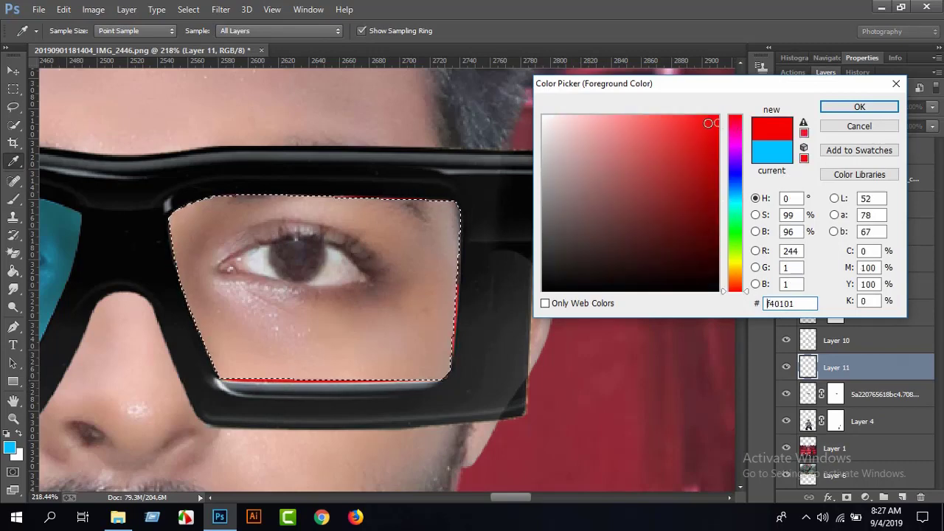
pyautogui.click(710, 119)
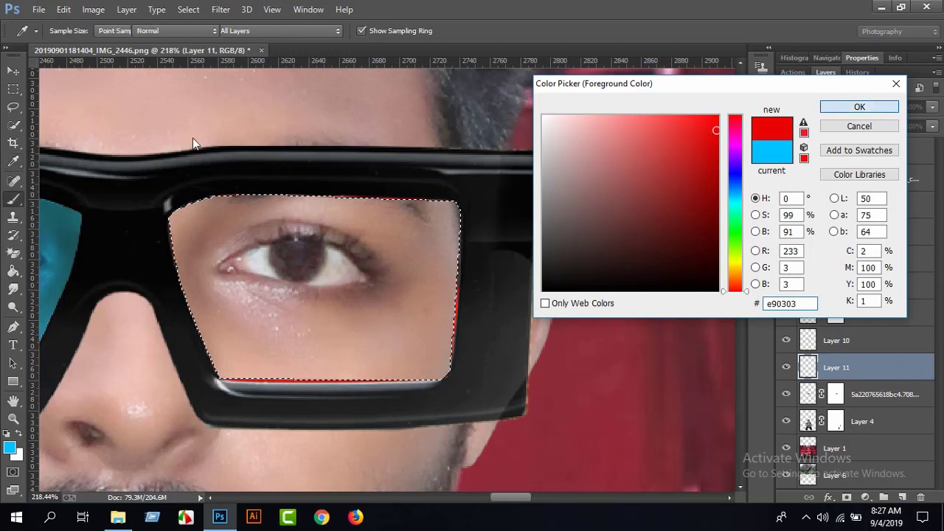
pyautogui.click(855, 107)
# Step: Brush red over the whole right-lens selection on Layer 11
pyautogui.press('b')
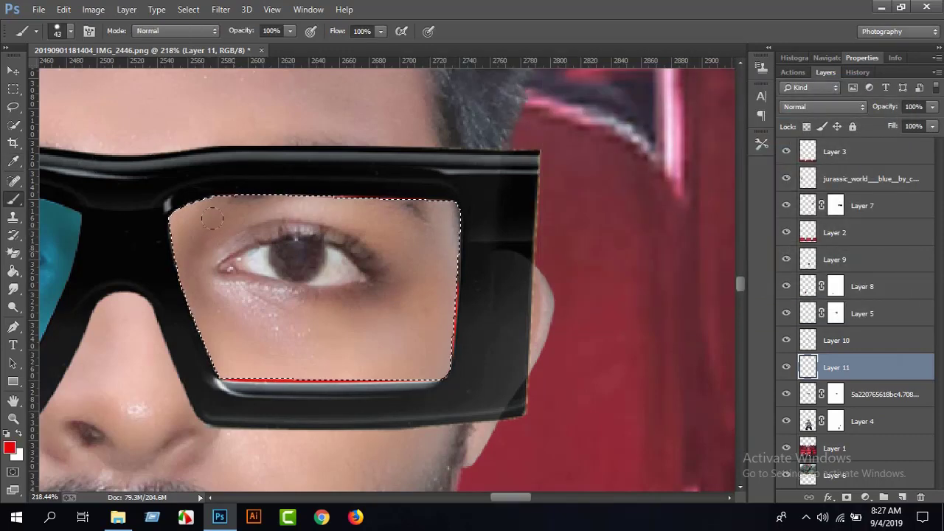
pyautogui.moveTo(266, 221)
pyautogui.mouseDown()
pyautogui.moveTo(398, 183)
pyautogui.moveTo(506, 238)
pyautogui.moveTo(375, 337)
pyautogui.moveTo(418, 324)
pyautogui.moveTo(298, 254)
pyautogui.moveTo(347, 324)
pyautogui.mouseUp()
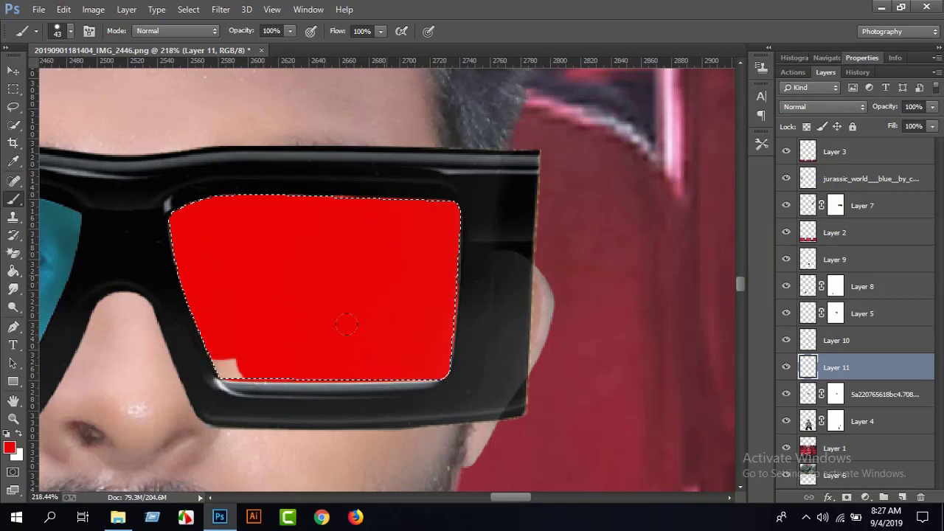
pyautogui.moveTo(179, 298); pyautogui.dragTo(221, 359)
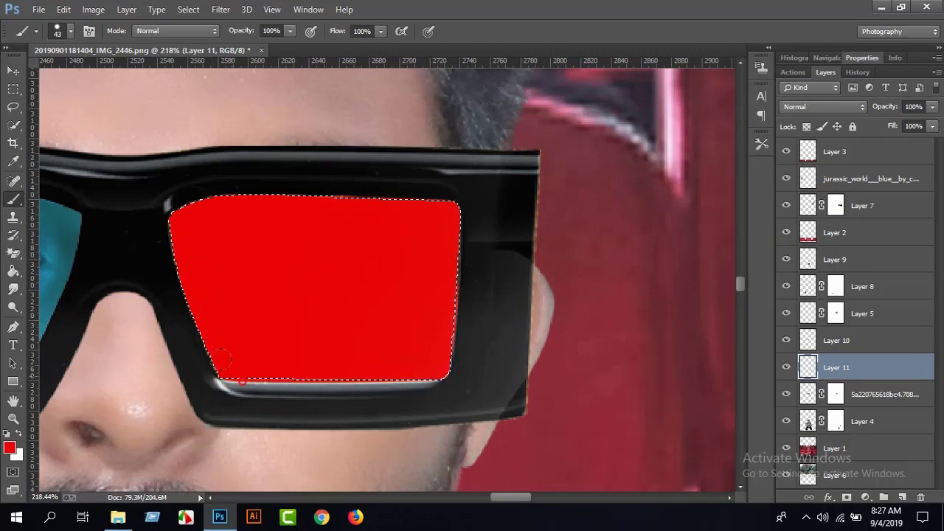
pyautogui.click(12, 124)
# Step: Deselect and blend Layer 11 at Multiply with 90% opacity
pyautogui.rightClick(186, 144)
pyautogui.click(221, 164)
pyautogui.click(823, 107)
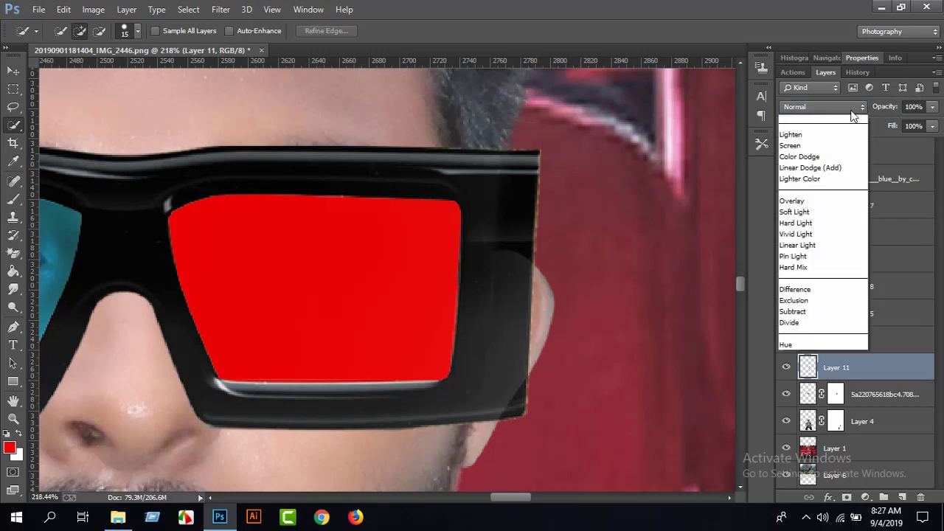
pyautogui.click(826, 162)
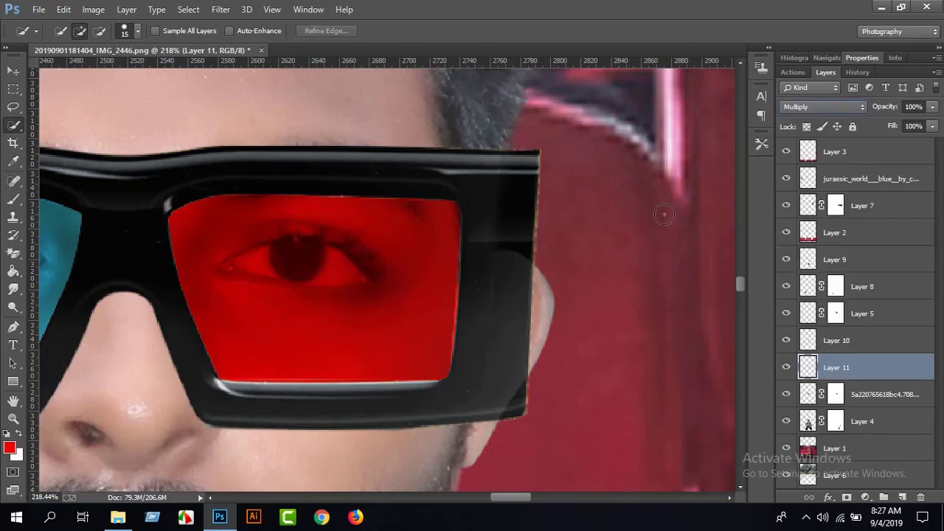
pyautogui.moveTo(885, 107); pyautogui.dragTo(882, 106)
# Step: Zoom out and fit the whole composite on screen
pyautogui.click(13, 418)
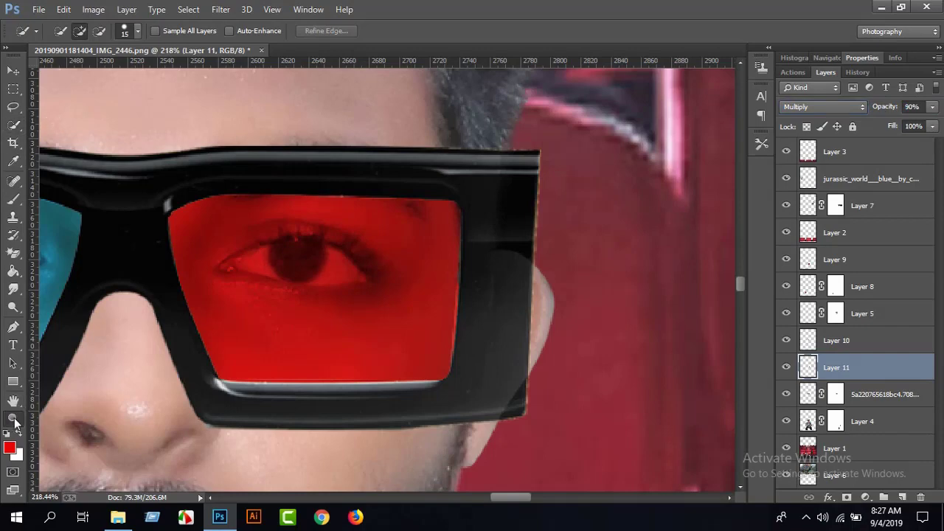
pyautogui.moveTo(390, 297); pyautogui.dragTo(325, 287)
pyautogui.rightClick(325, 283)
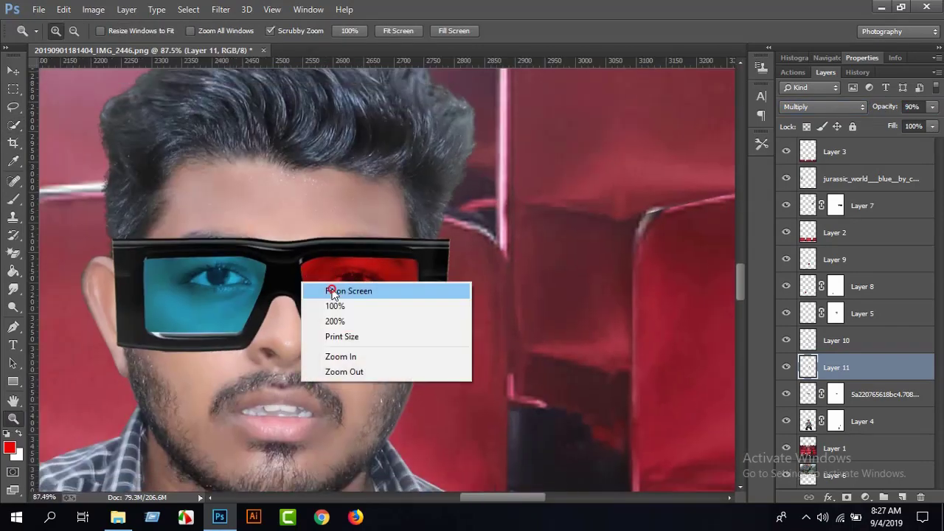
pyautogui.click(330, 289)
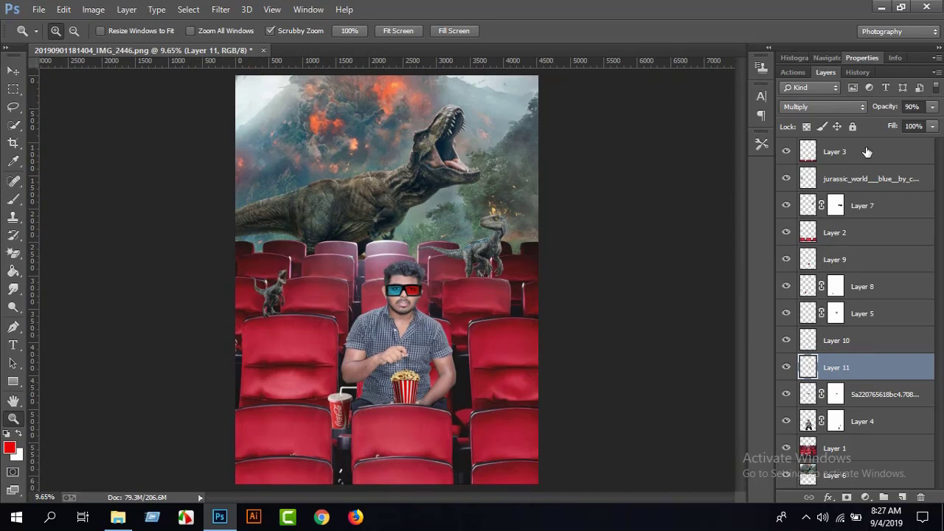
# Step: Merge Layer 6 through Layer 3 into a single Layer 3, then duplicate it as Layer 3 copy
pyautogui.hotkey('shift', 'alt', 'n')
pyautogui.click(850, 478)
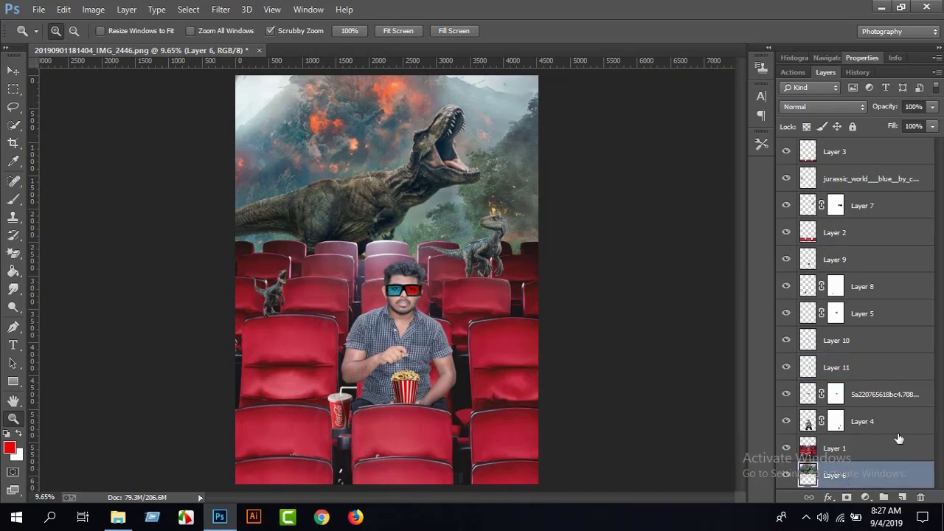
pyautogui.keyDown('shift'); pyautogui.click(889, 150); pyautogui.keyUp('shift')
pyautogui.rightClick(887, 147)
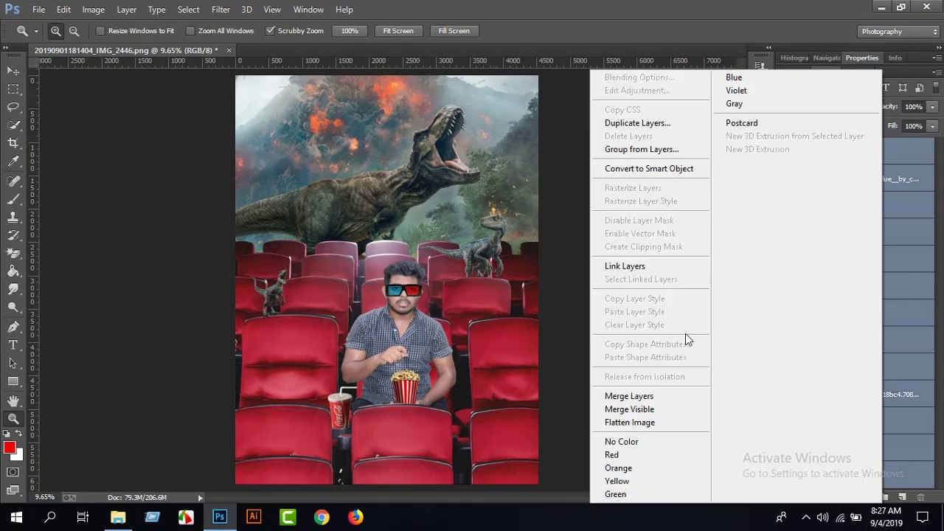
pyautogui.click(648, 411)
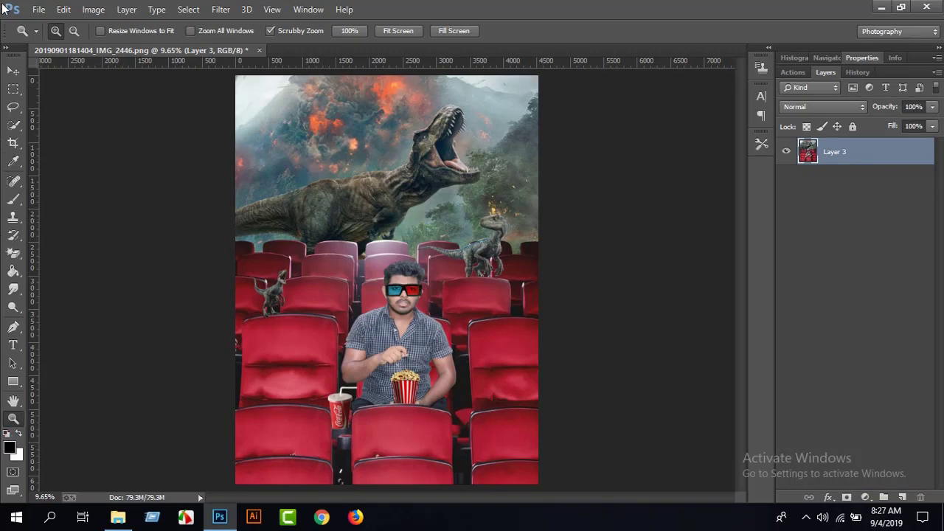
pyautogui.click(12, 71)
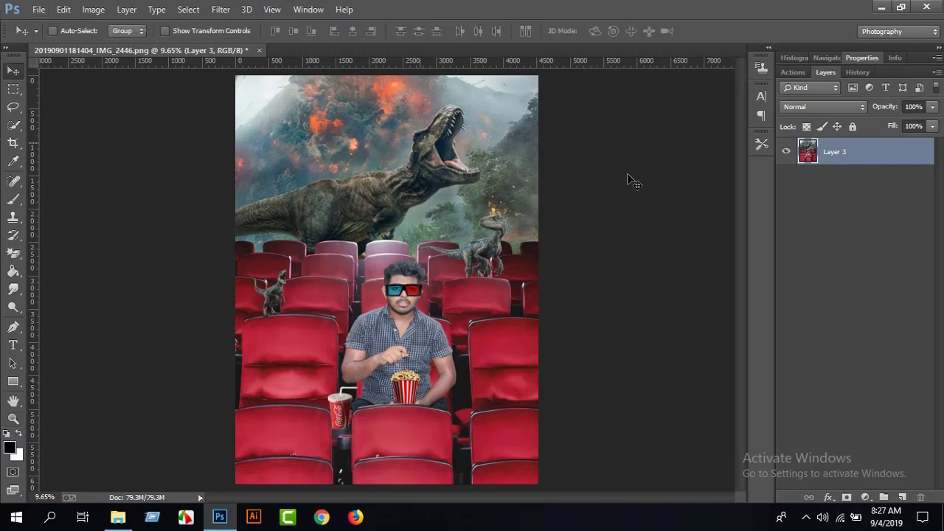
pyautogui.moveTo(870, 156); pyautogui.dragTo(900, 496)
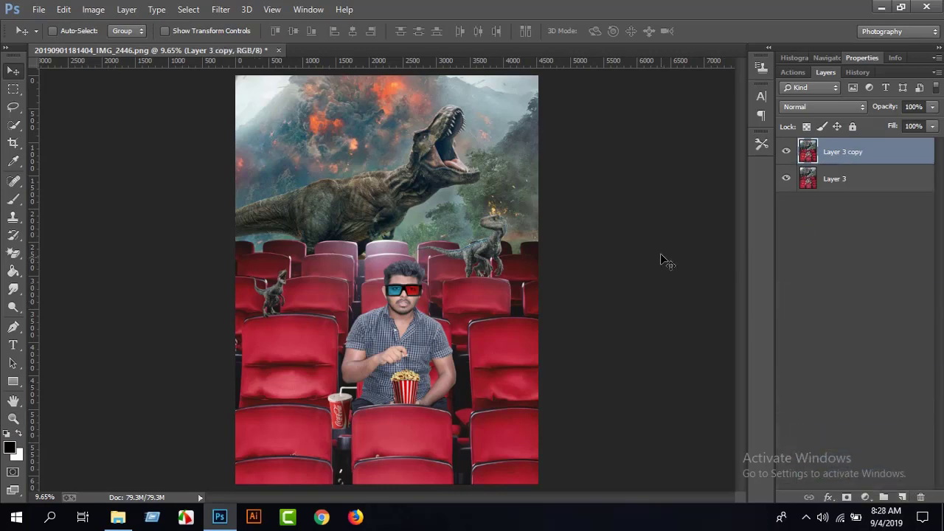
# Step: Add a Color Balance adjustment layer with midtones Cyan/Red at -5
pyautogui.click(867, 499)
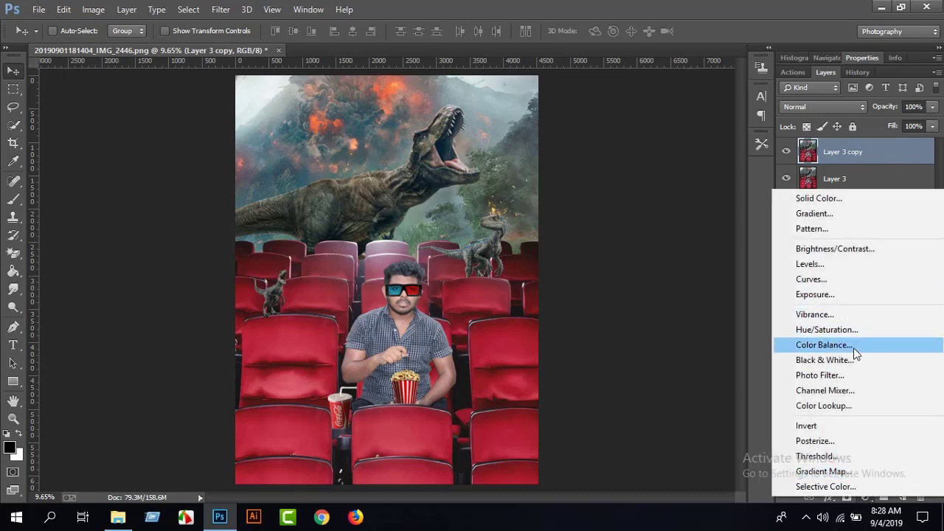
pyautogui.click(854, 347)
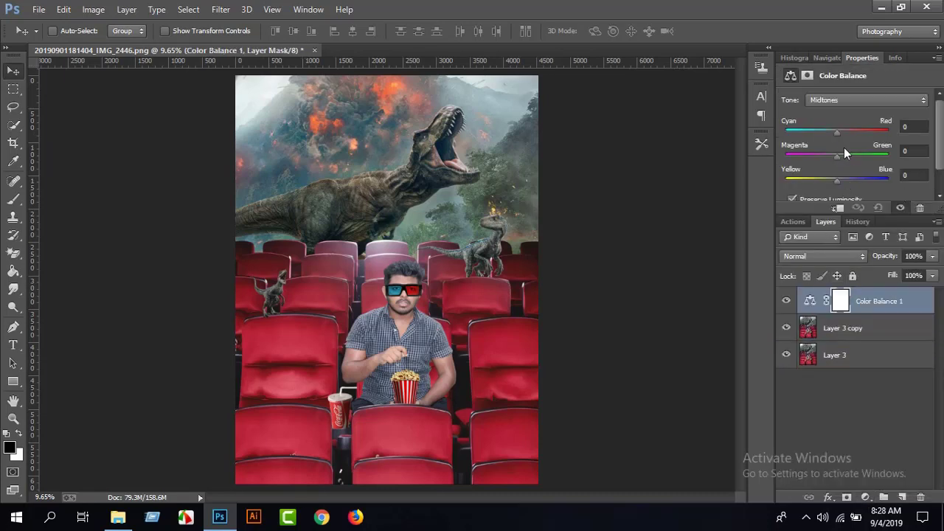
pyautogui.moveTo(838, 133)
pyautogui.mouseDown()
pyautogui.moveTo(822, 134)
pyautogui.moveTo(835, 134)
pyautogui.moveTo(827, 159)
pyautogui.moveTo(812, 158)
pyautogui.moveTo(829, 185)
pyautogui.moveTo(846, 186)
pyautogui.moveTo(821, 190)
pyautogui.moveTo(842, 190)
pyautogui.mouseUp()
pyautogui.doubleClick(861, 56)
pyautogui.click(786, 152)
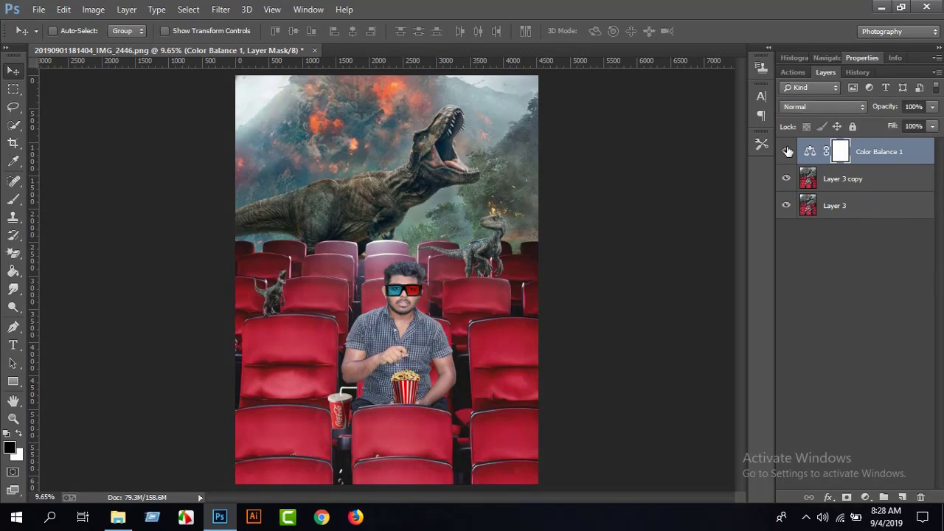
# Step: Merge visible layers into Color Balance 1 and duplicate it as Color Balance 1 copy
pyautogui.rightClick(905, 152)
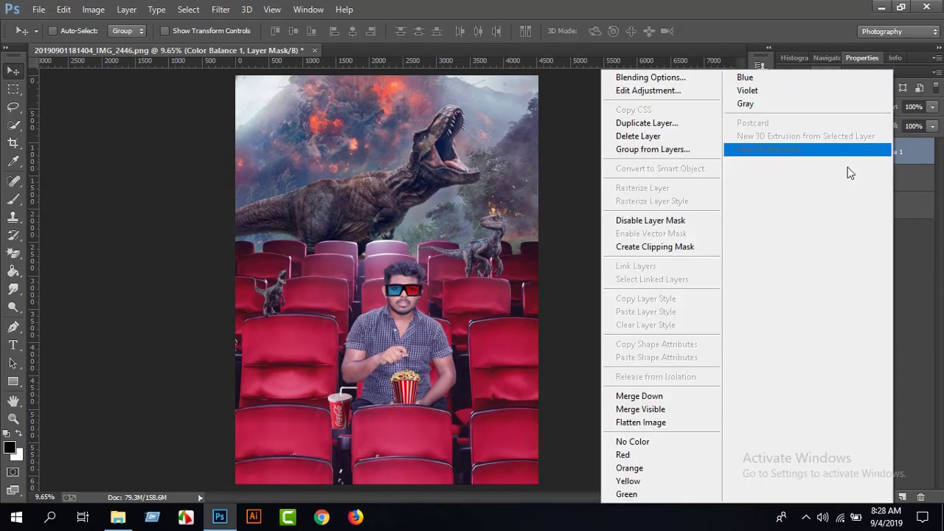
pyautogui.click(674, 407)
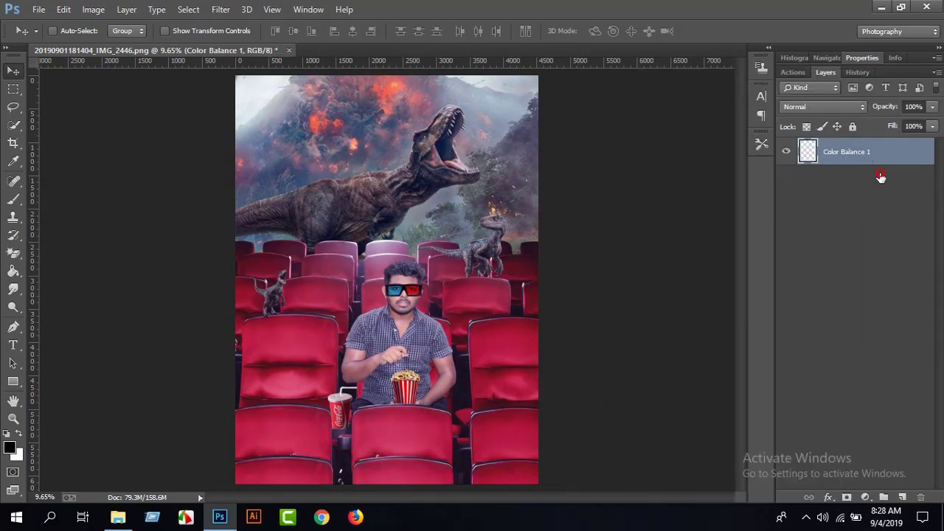
pyautogui.moveTo(877, 154); pyautogui.dragTo(901, 491)
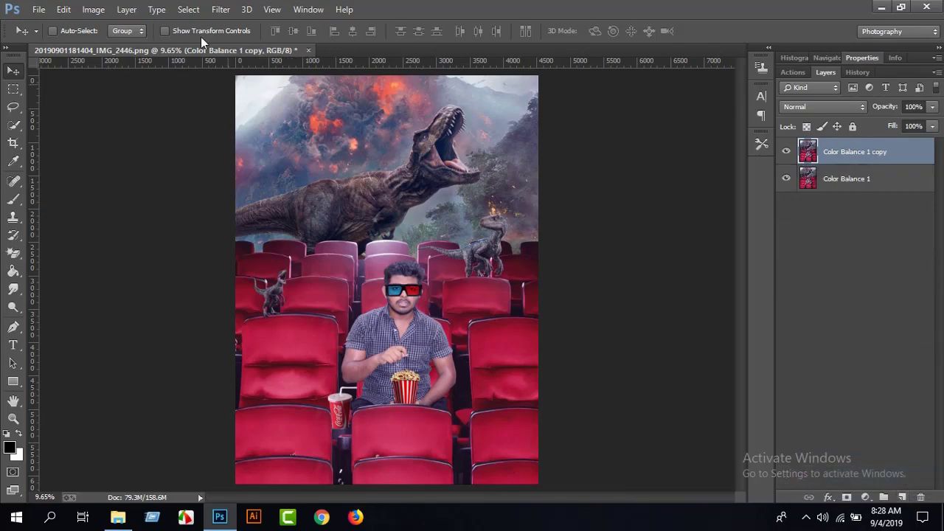
pyautogui.click(220, 8)
# Step: Apply a downloaded preset to the merged copy in the Camera Raw Filter, after trying Brown Look Effect
pyautogui.click(267, 90)
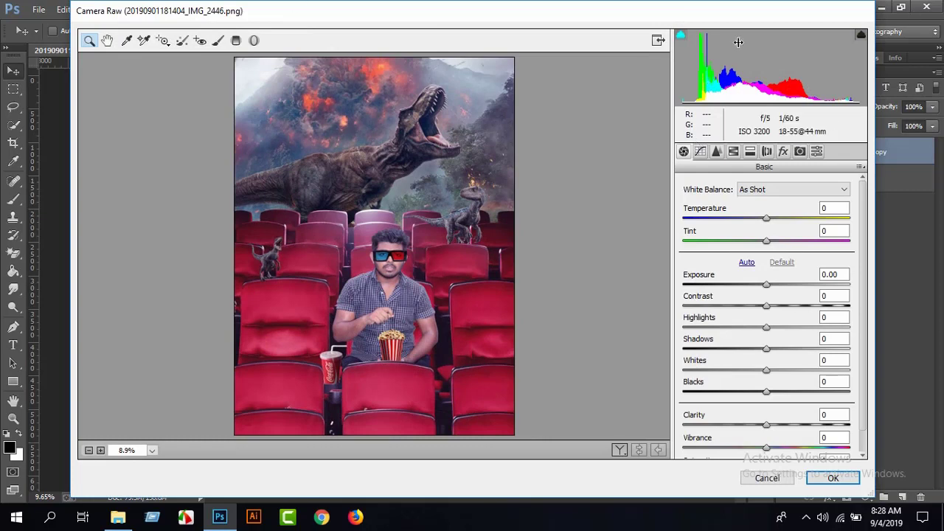
pyautogui.click(817, 151)
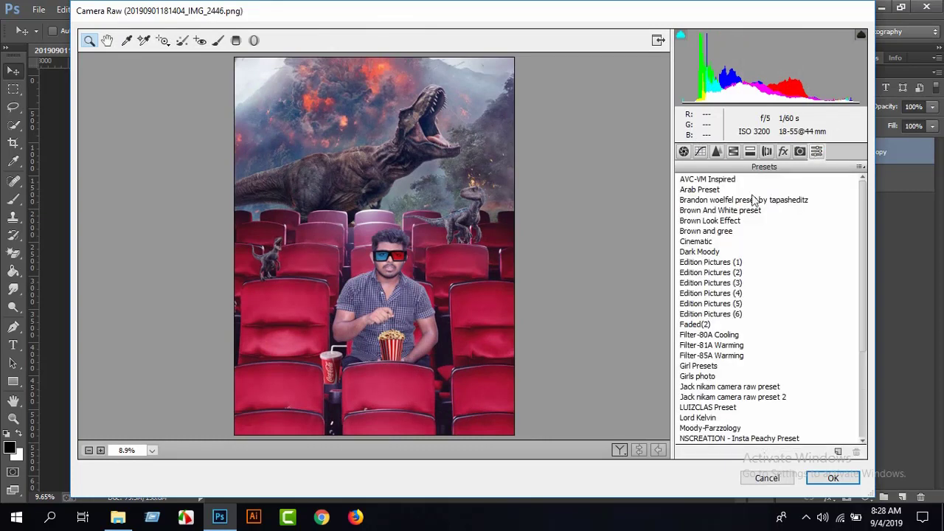
pyautogui.click(709, 223)
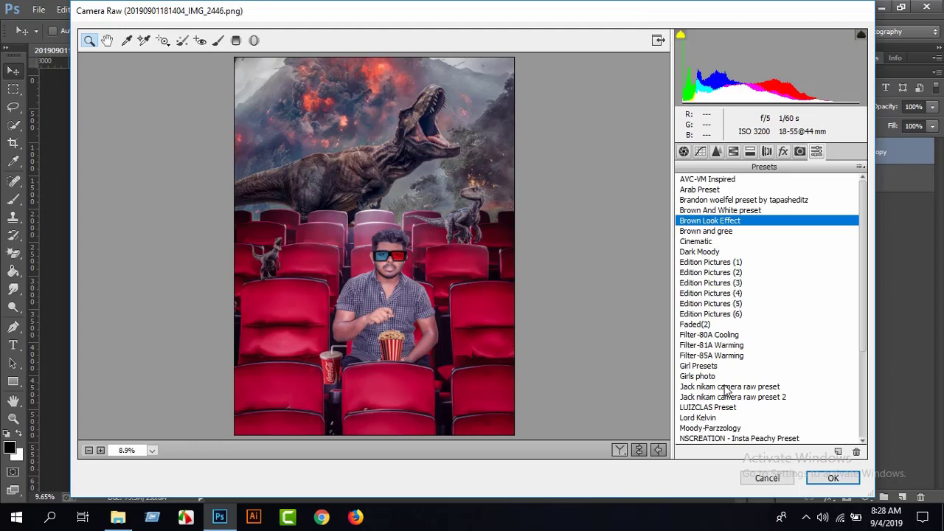
pyautogui.click(726, 387)
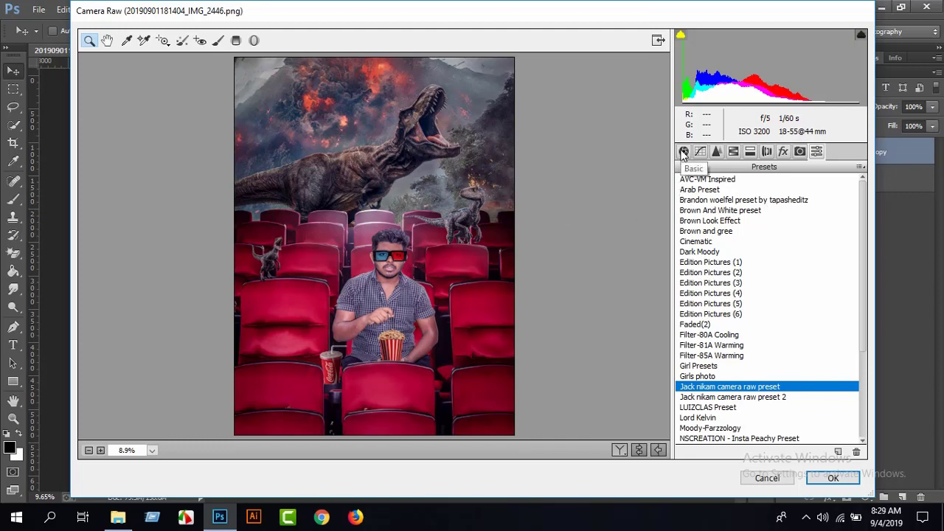
# Step: In Camera Raw Basic, set Shadows to -7 and Clarity to +13, and apply the grade
pyautogui.click(684, 152)
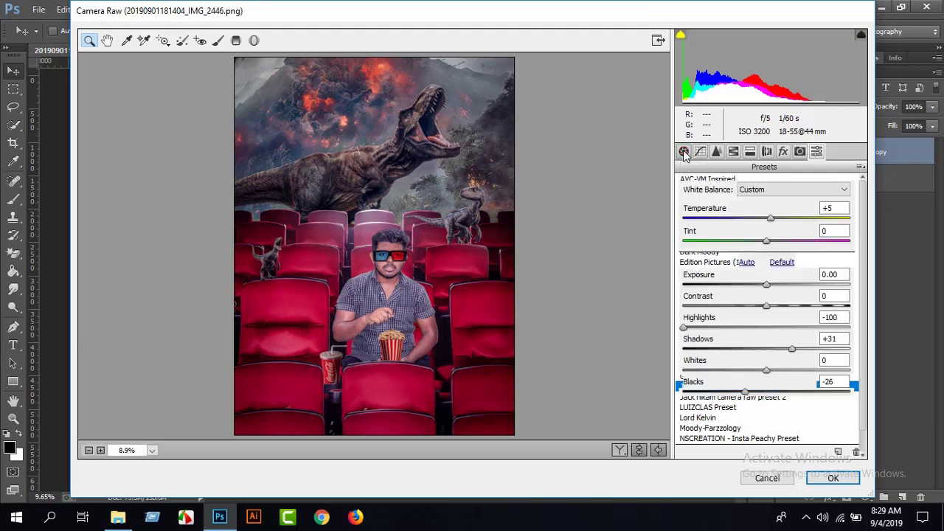
pyautogui.click(761, 351)
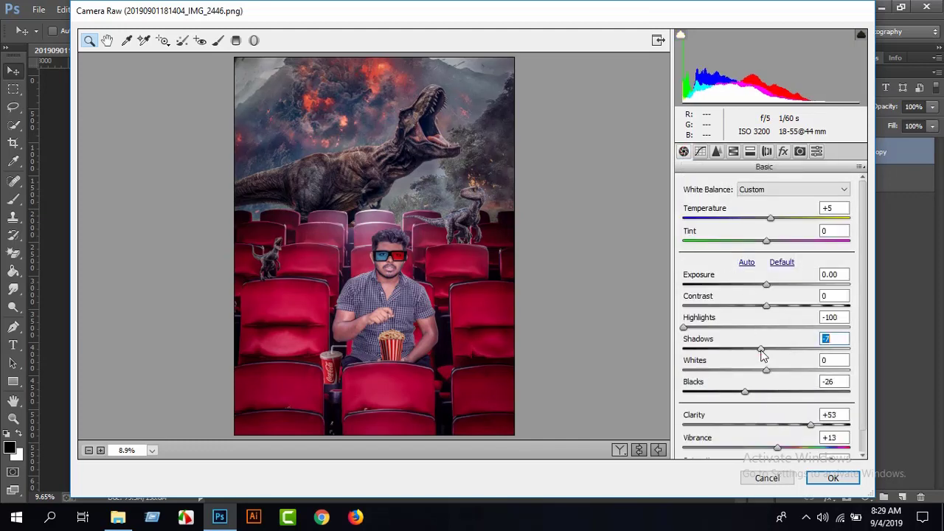
pyautogui.click(774, 426)
pyautogui.moveTo(775, 426); pyautogui.dragTo(777, 426)
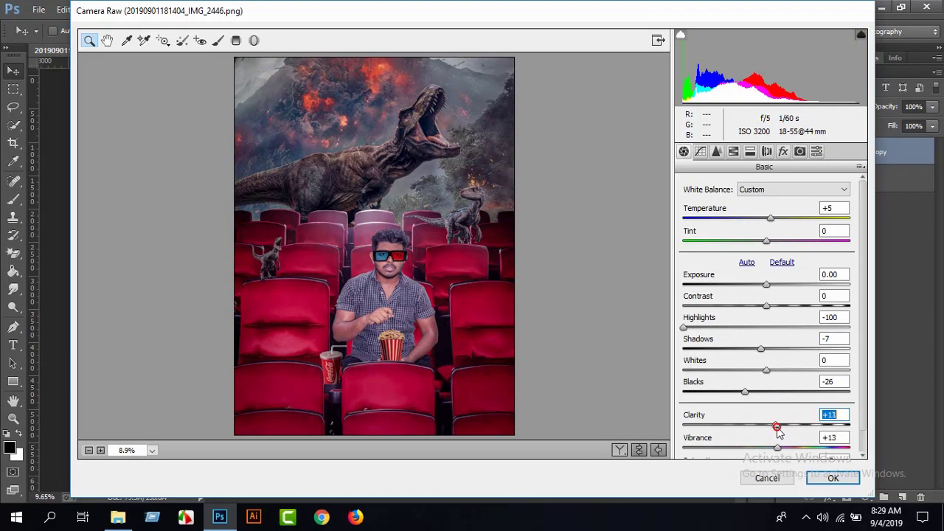
pyautogui.click(832, 481)
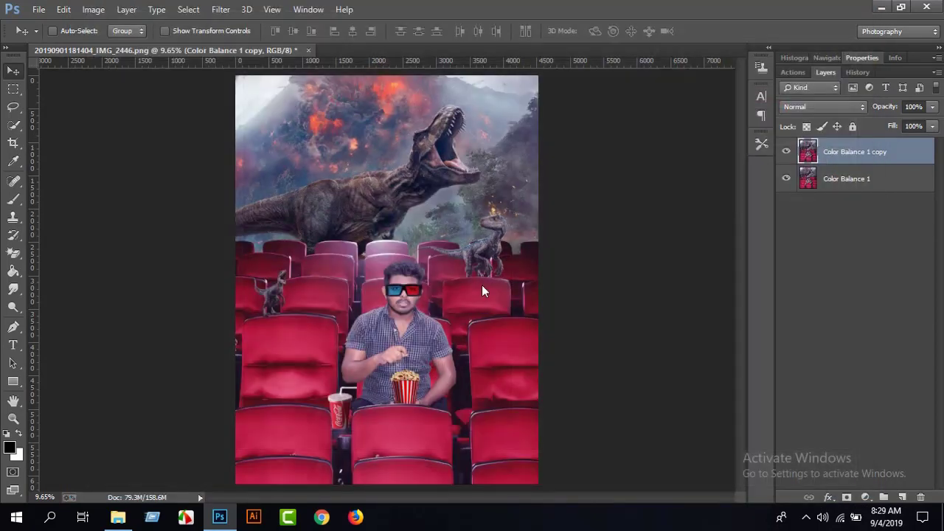
# Step: Add a Hue/Saturation adjustment layer on top with Hue nudged to +3
pyautogui.click(865, 498)
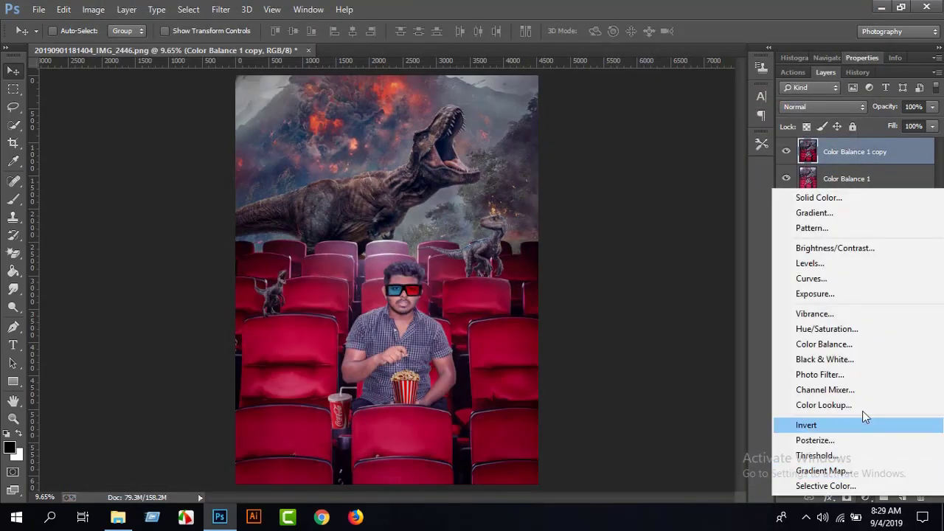
pyautogui.click(847, 327)
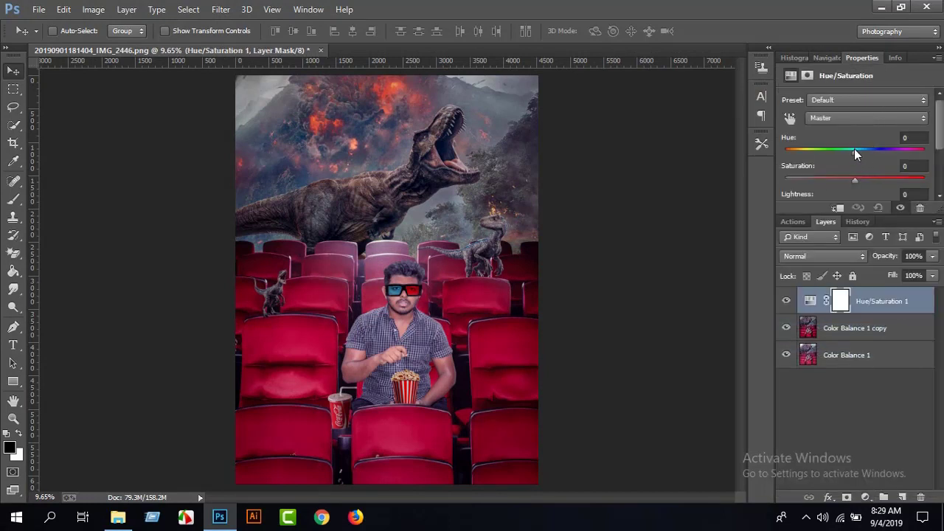
pyautogui.moveTo(842, 161)
pyautogui.mouseDown()
pyautogui.moveTo(857, 163)
pyautogui.moveTo(841, 182)
pyautogui.mouseUp()
pyautogui.doubleClick(863, 59)
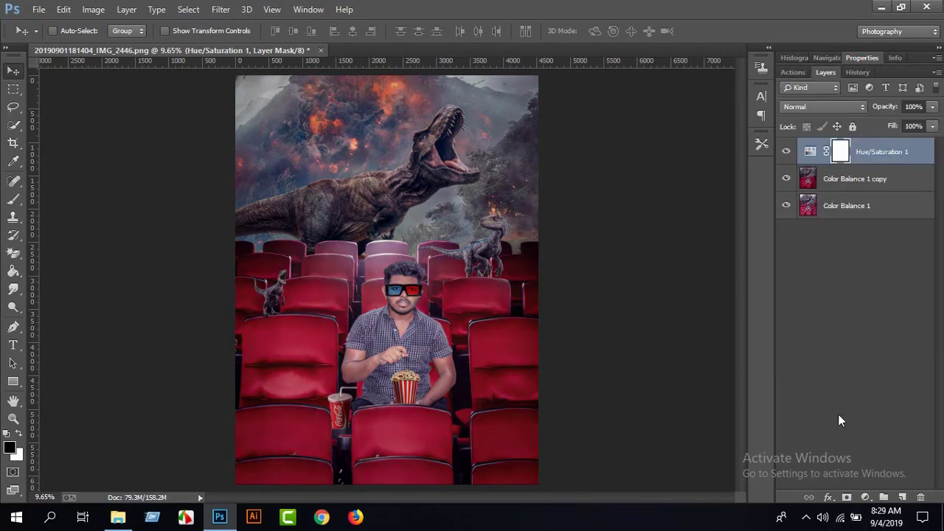
pyautogui.click(866, 497)
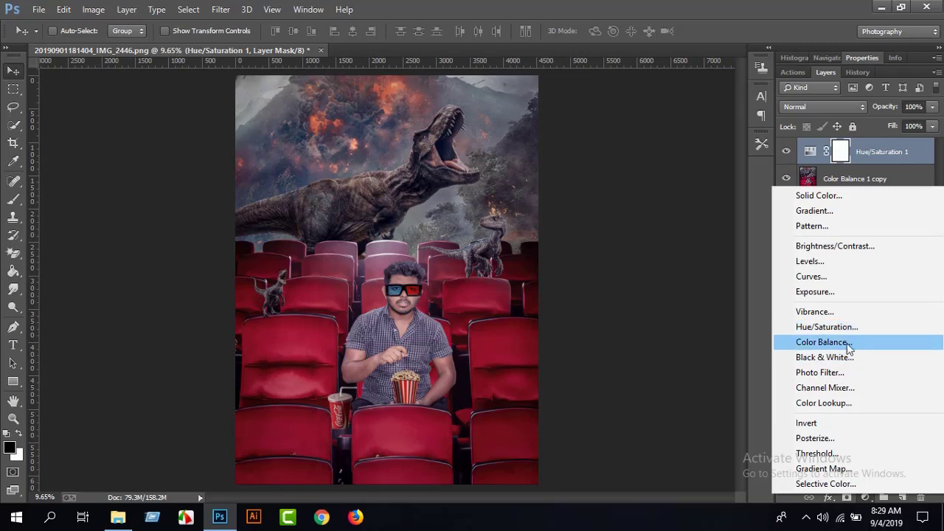
# Step: Add a Color Balance 2 layer with midtone Cyan/Red +5 and Yellow/Blue -11
pyautogui.click(848, 339)
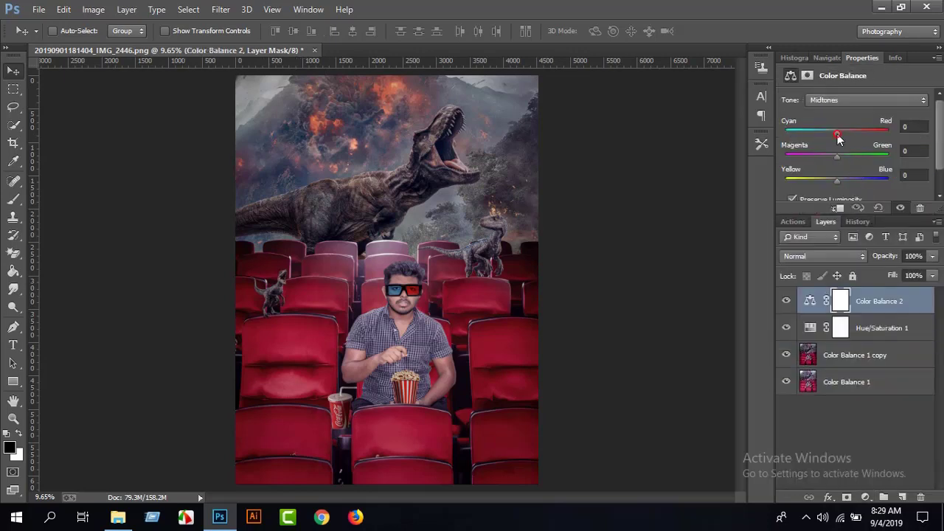
pyautogui.moveTo(837, 135)
pyautogui.mouseDown()
pyautogui.moveTo(816, 142)
pyautogui.moveTo(848, 146)
pyautogui.moveTo(851, 161)
pyautogui.moveTo(839, 169)
pyautogui.mouseUp()
pyautogui.moveTo(848, 133); pyautogui.dragTo(839, 136)
pyautogui.moveTo(839, 181)
pyautogui.mouseDown()
pyautogui.moveTo(825, 187)
pyautogui.moveTo(839, 188)
pyautogui.mouseUp()
pyautogui.doubleClick(858, 66)
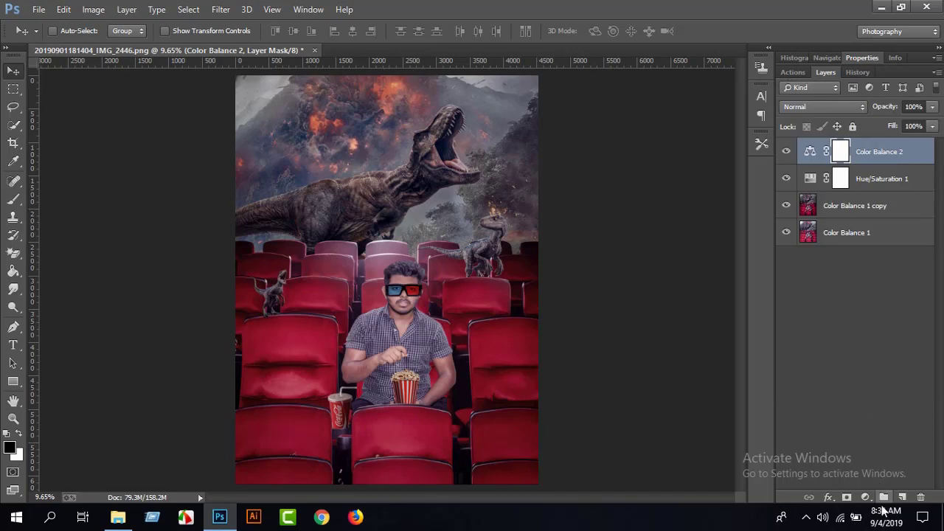
pyautogui.click(864, 498)
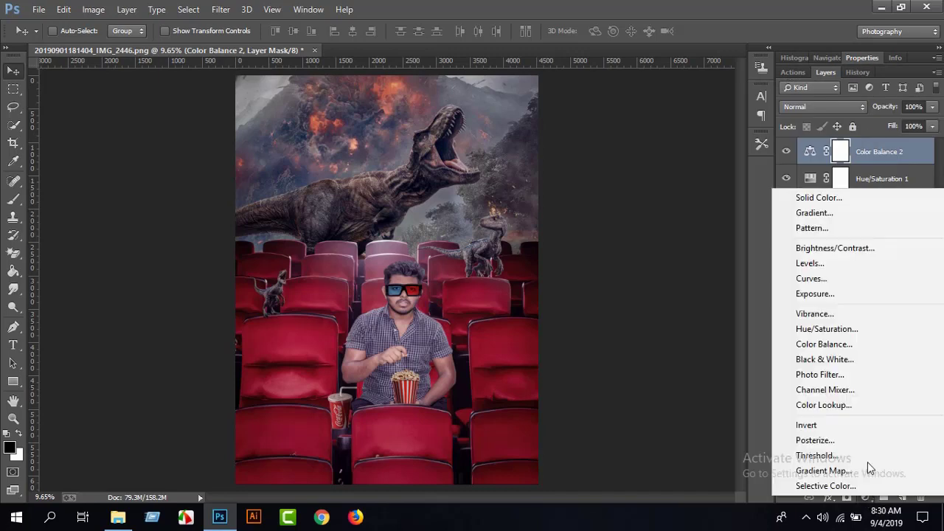
# Step: Add an Exposure adjustment layer with Offset +0.0050
pyautogui.click(844, 293)
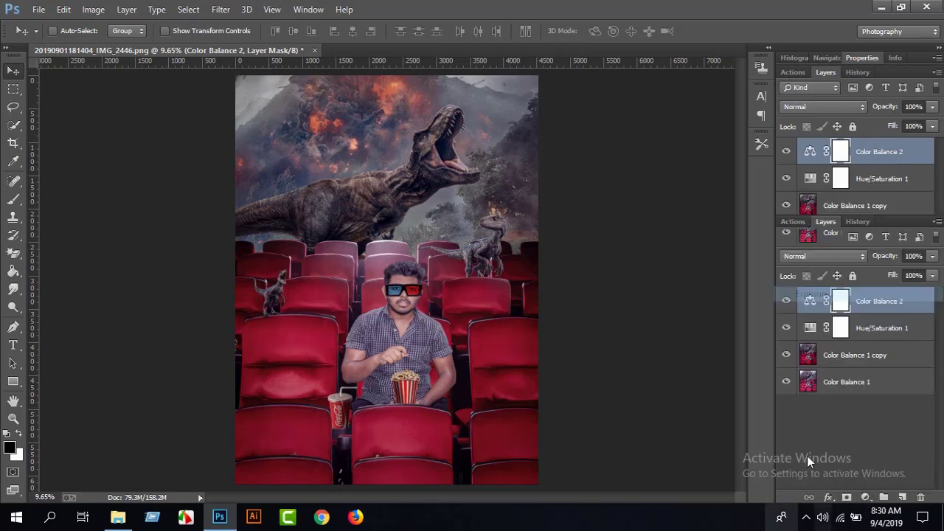
pyautogui.moveTo(856, 164); pyautogui.dragTo(857, 166)
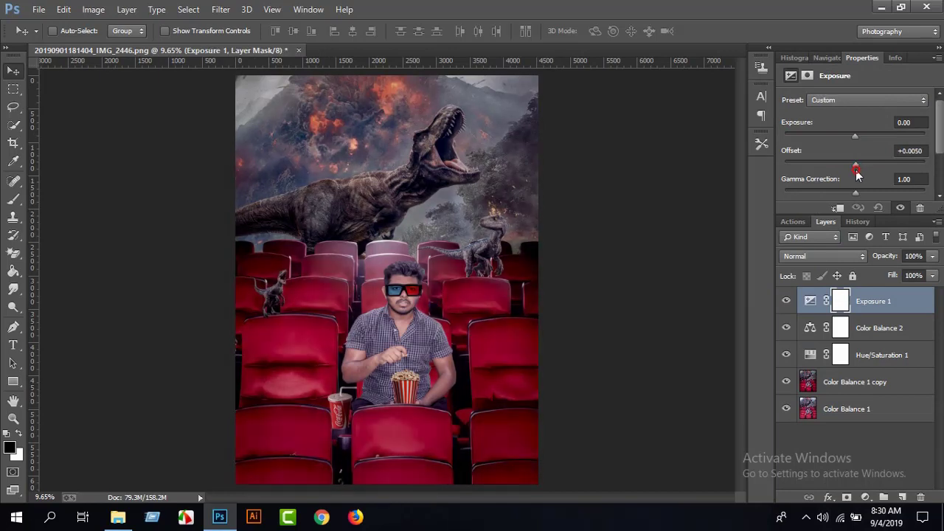
pyautogui.click(862, 59)
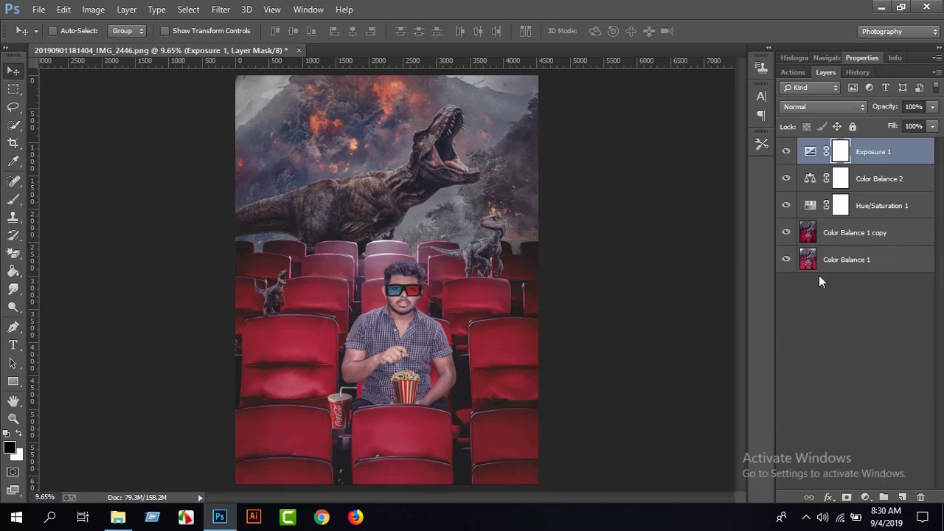
# Step: Select all five layers and merge the visible layers into one
pyautogui.keyDown('shift'); pyautogui.click(843, 262); pyautogui.keyUp('shift')
pyautogui.rightClick(843, 262)
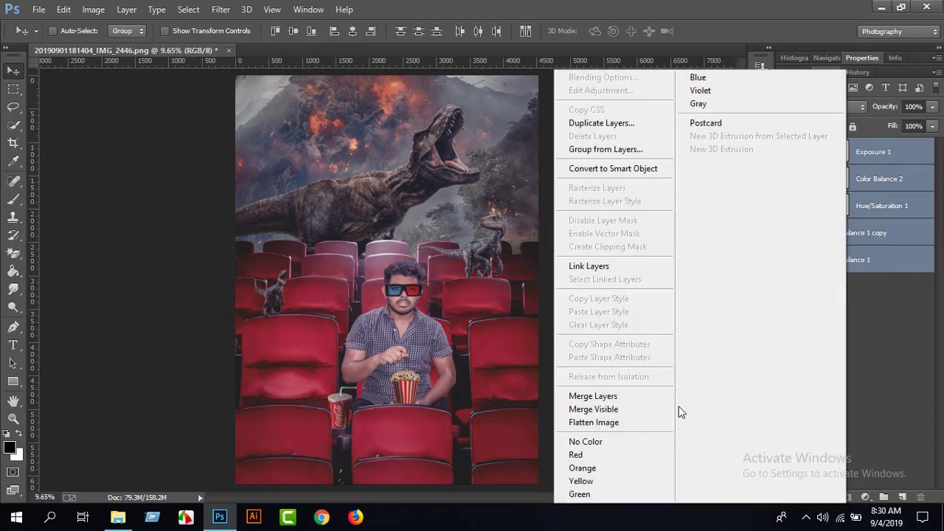
pyautogui.click(593, 408)
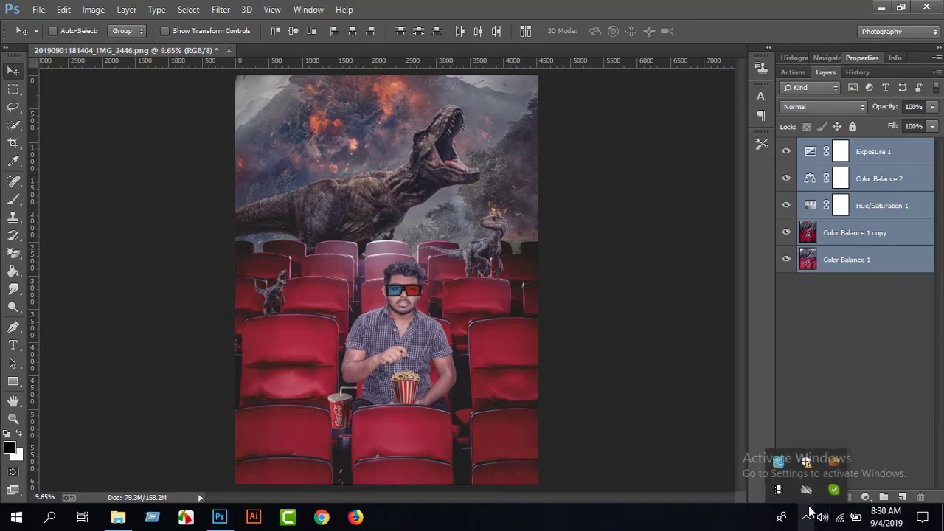